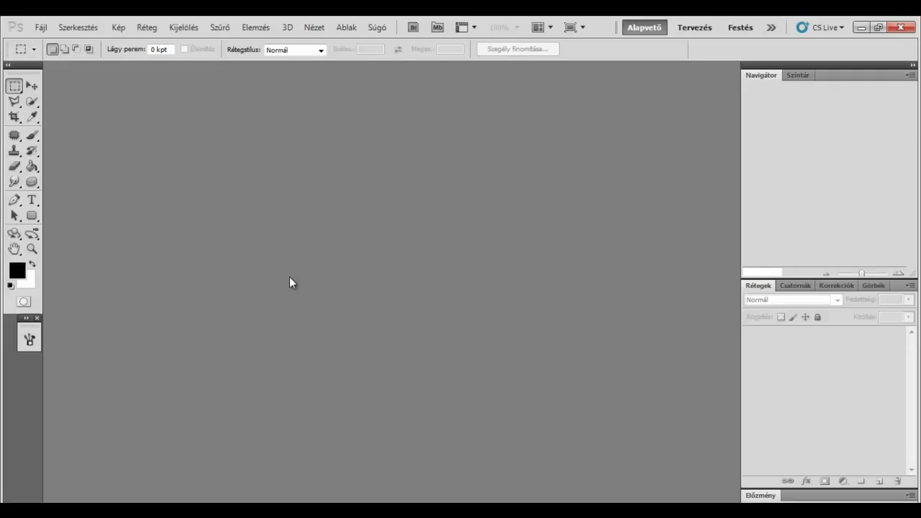
# Create a new A5, 300 ppi document from the International Paper preset and zoom in
pyautogui.hotkey('ctrl', 'n')
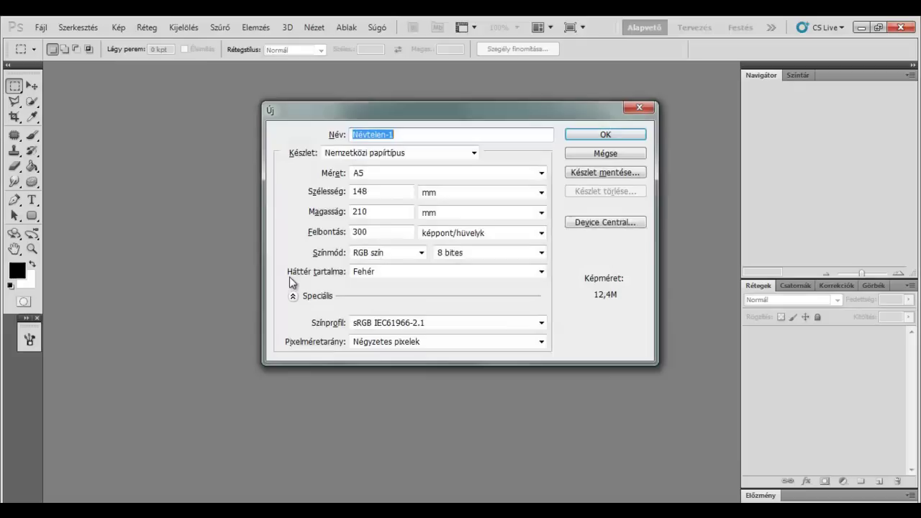
pyautogui.click(380, 158)
pyautogui.click(380, 159)
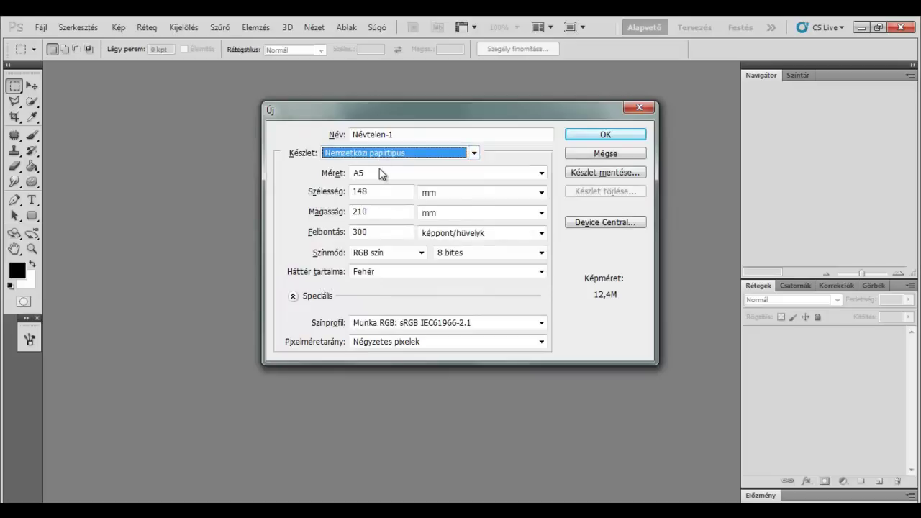
pyautogui.click(382, 173)
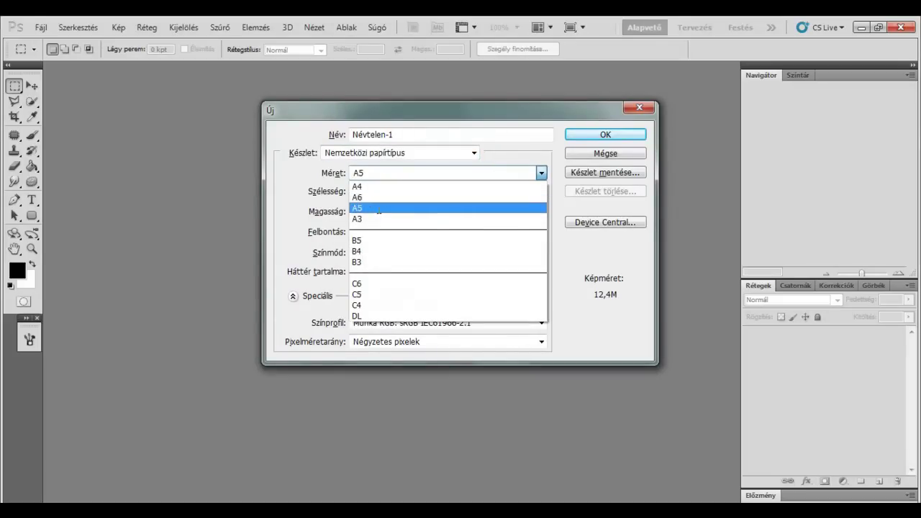
pyautogui.click(379, 209)
pyautogui.click(596, 135)
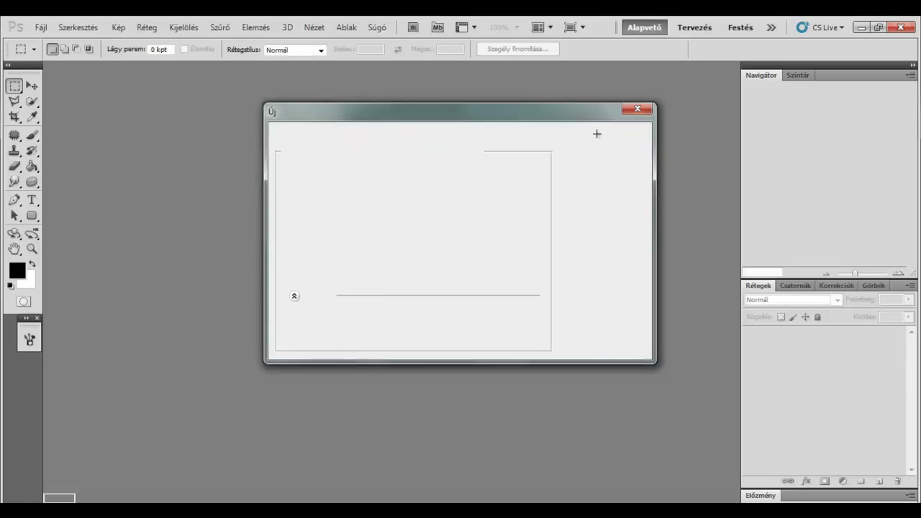
pyautogui.hotkey('ctrl', '+')
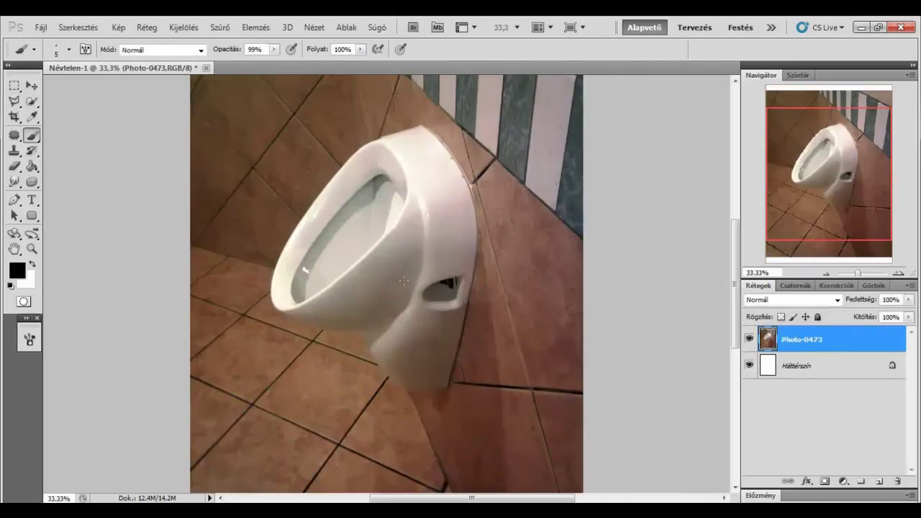
# Quick-select the urinal and its base, subtracting the tiled floor along the lower-left edge
pyautogui.press('w')
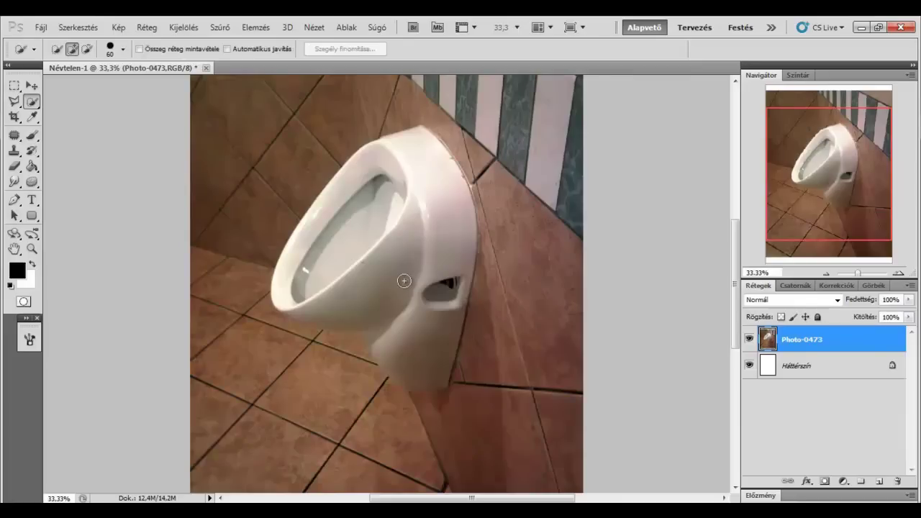
pyautogui.click(34, 103)
pyautogui.moveTo(298, 276)
pyautogui.mouseDown()
pyautogui.moveTo(401, 164)
pyautogui.moveTo(431, 185)
pyautogui.moveTo(450, 313)
pyautogui.moveTo(437, 351)
pyautogui.mouseUp()
pyautogui.moveTo(354, 345); pyautogui.dragTo(388, 378)
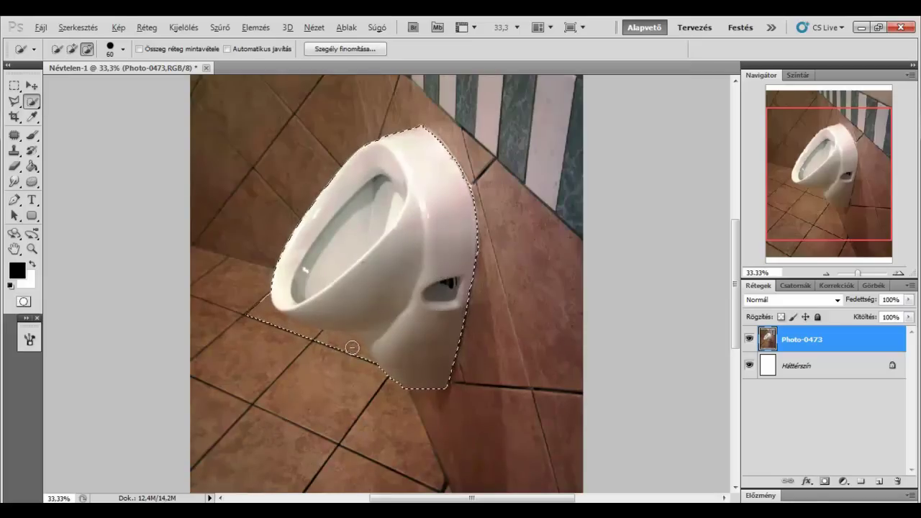
pyautogui.press('alt')
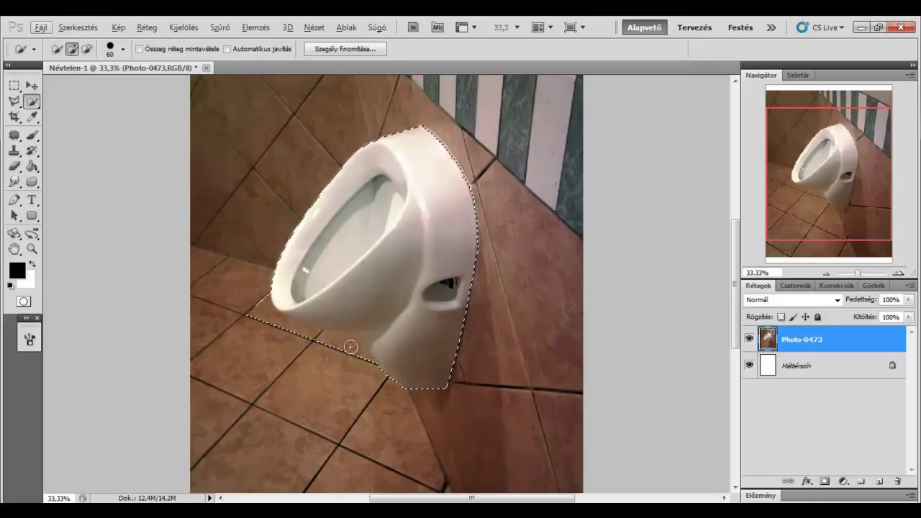
pyautogui.press('alt')
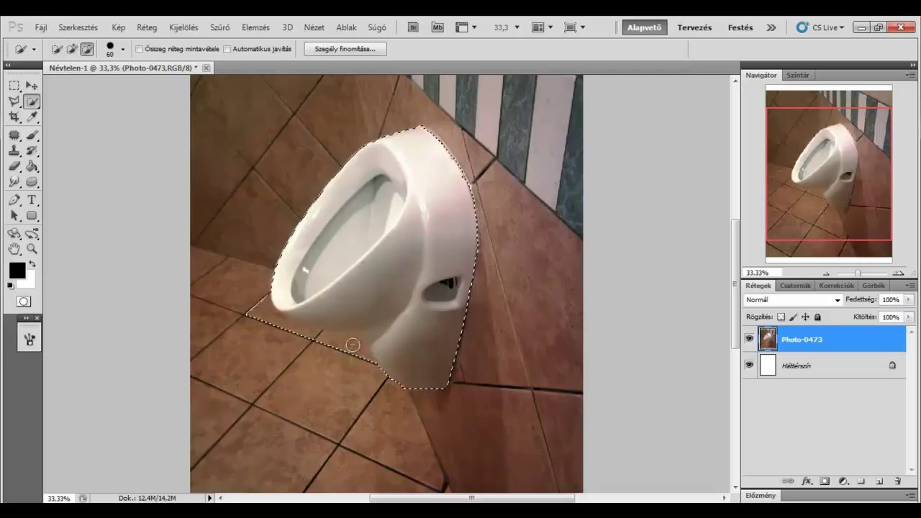
pyautogui.moveTo(354, 347); pyautogui.dragTo(262, 318)
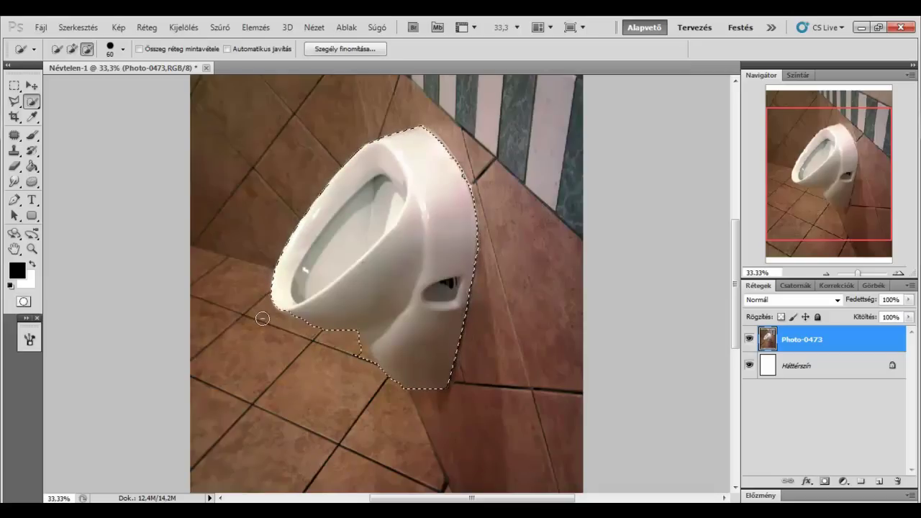
pyautogui.moveTo(359, 352); pyautogui.dragTo(378, 368)
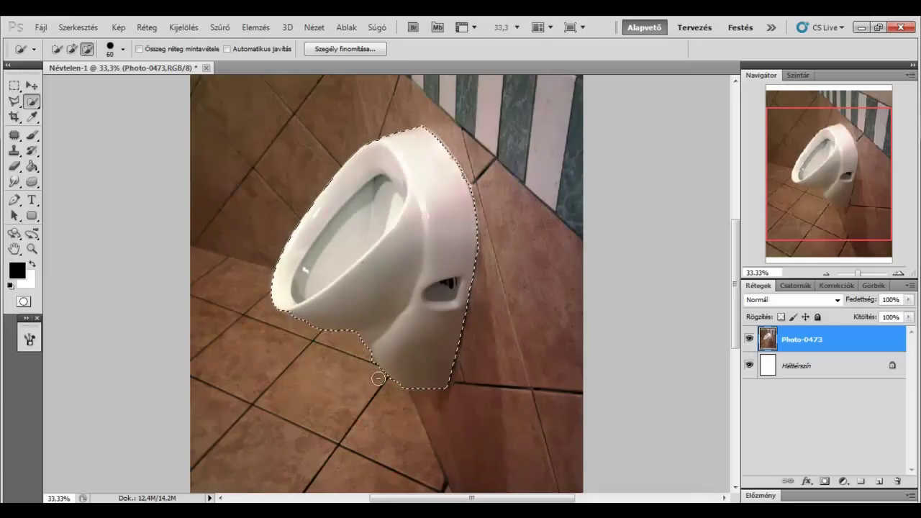
pyautogui.press('alt')
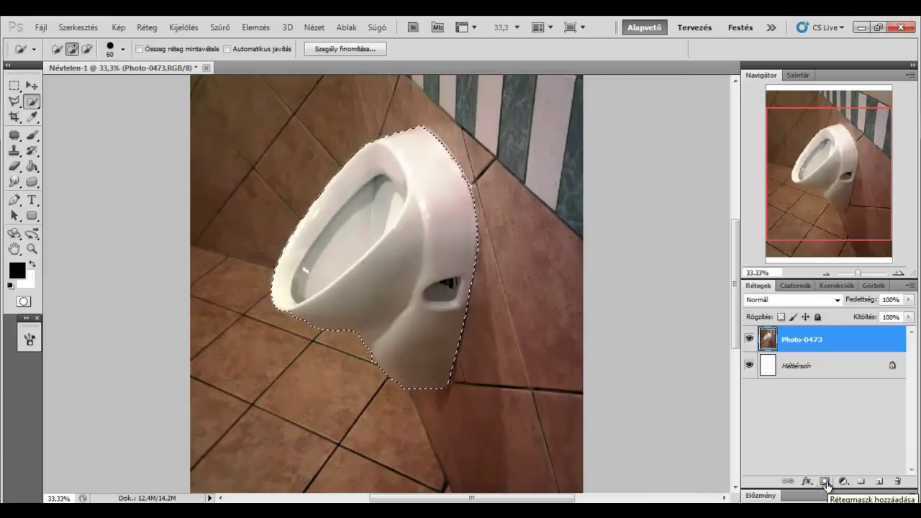
# Add a layer mask to Photo-0473 and try undone black strokes at brush sizes 70 and 40
pyautogui.click(826, 482)
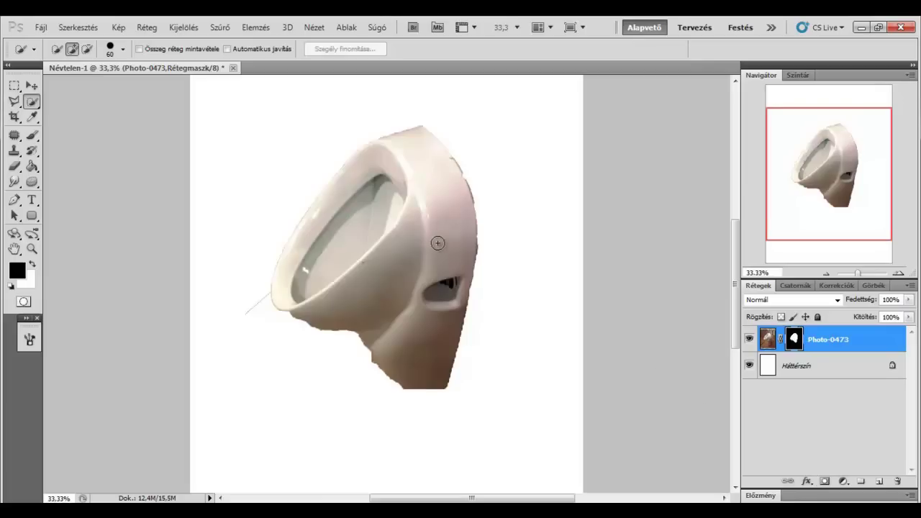
pyautogui.press('m')
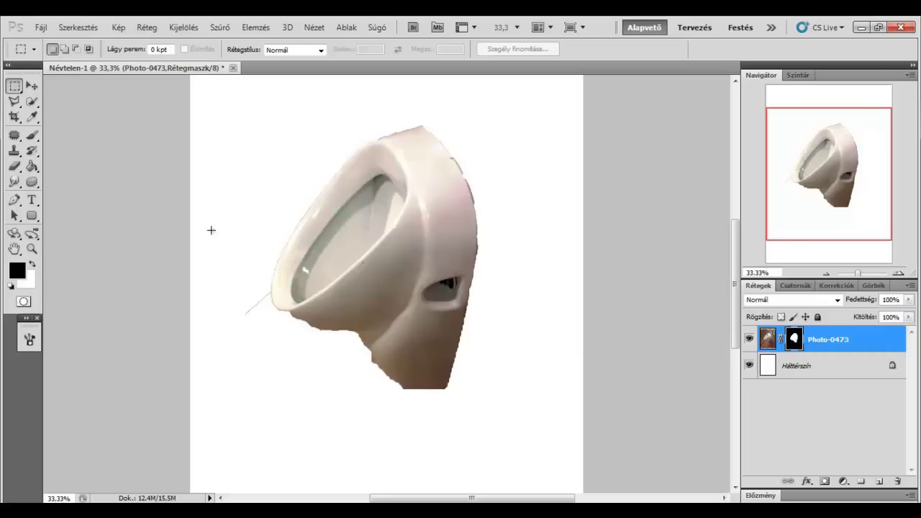
pyautogui.press('b')
pyautogui.press(']')
pyautogui.press(']')
pyautogui.press(']')
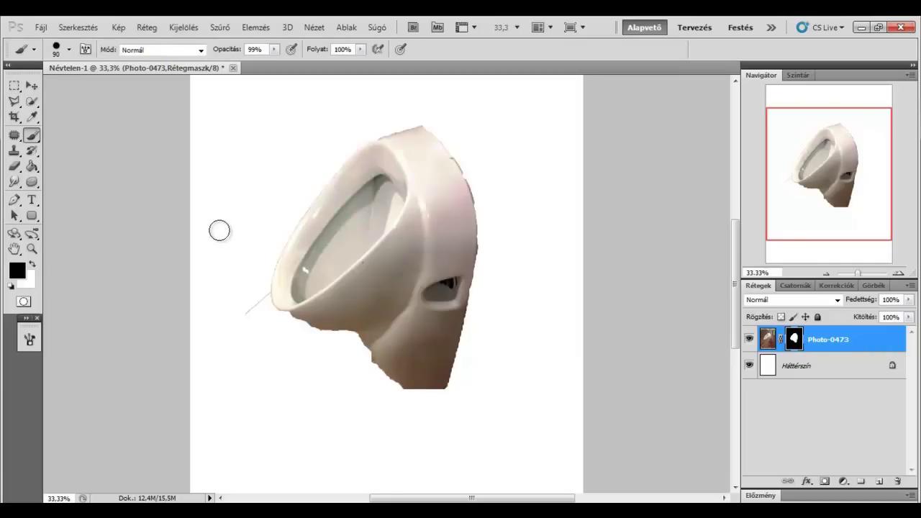
pyautogui.press('[')
pyautogui.press('[')
pyautogui.moveTo(306, 214); pyautogui.dragTo(363, 240)
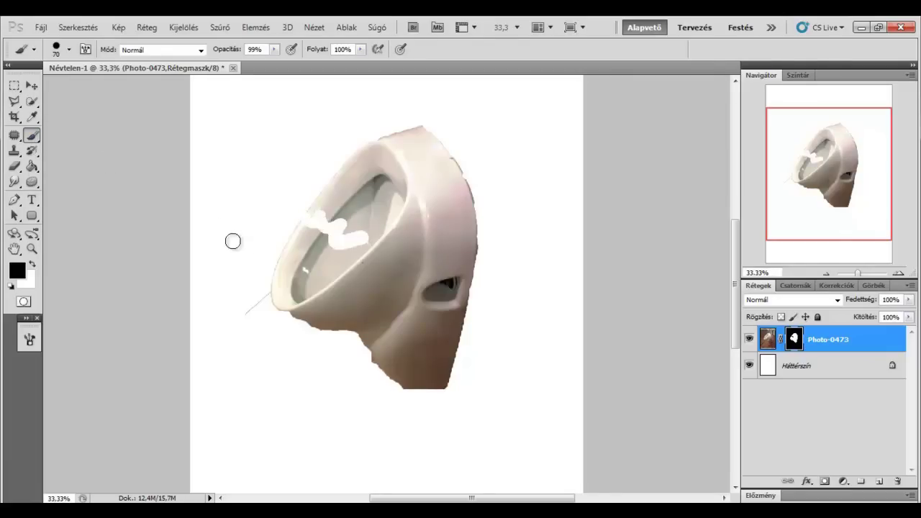
pyautogui.hotkey('ctrl', 'z')
pyautogui.press('[')
pyautogui.press('[')
pyautogui.press('[')
pyautogui.moveTo(302, 214); pyautogui.dragTo(401, 210)
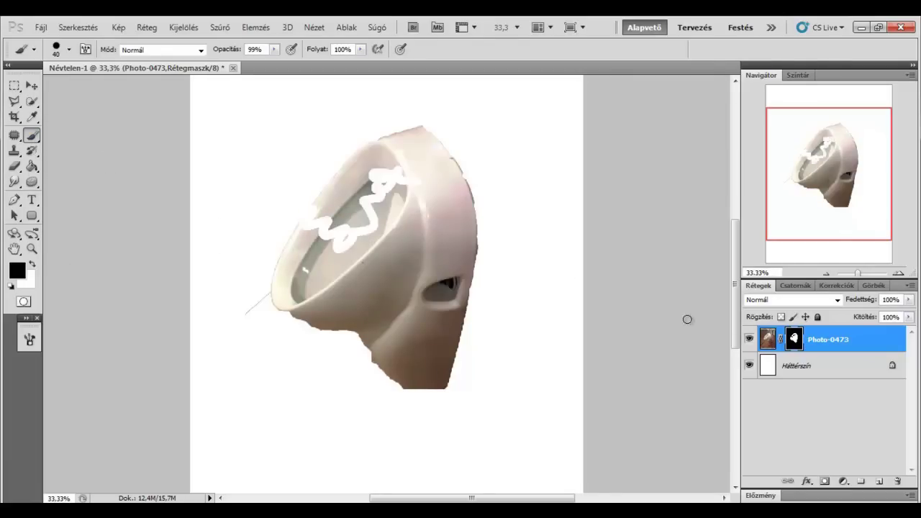
pyautogui.hotkey('ctrl', 'z')
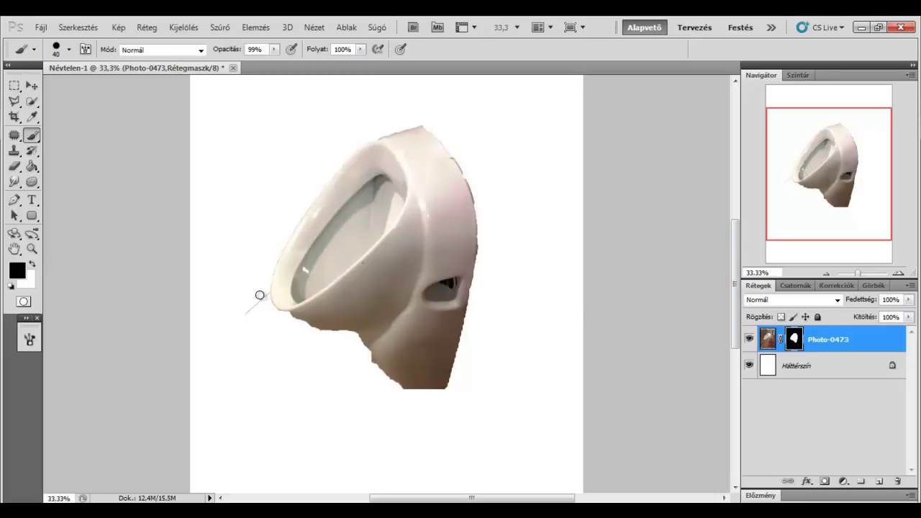
# Test revealing tiles at the urinal's top and a size-200 stroke over the rim, undoing both
pyautogui.press('x')
pyautogui.moveTo(303, 216); pyautogui.dragTo(311, 170)
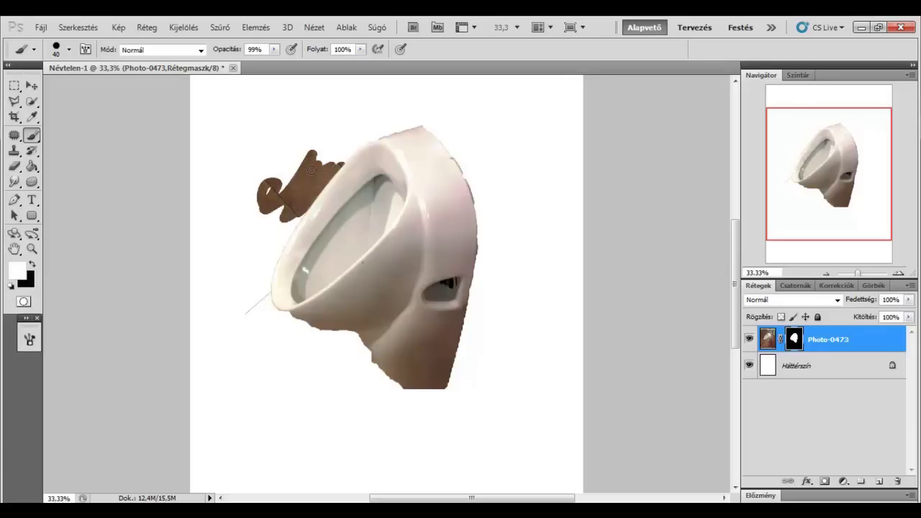
pyautogui.moveTo(297, 182); pyautogui.dragTo(324, 159)
pyautogui.hotkey('ctrl', 'z')
pyautogui.press('x')
pyautogui.press(']')
pyautogui.press(']')
pyautogui.press(']')
pyautogui.press('[')
pyautogui.press('[')
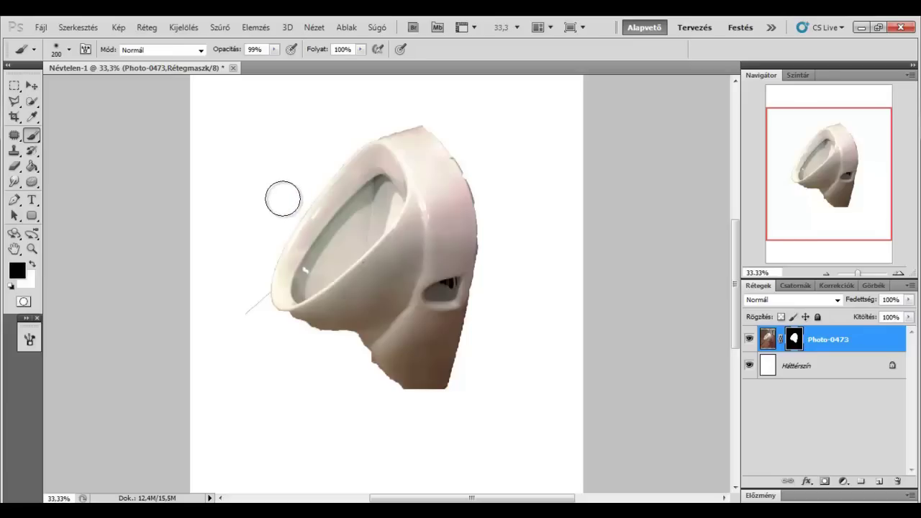
pyautogui.moveTo(317, 218)
pyautogui.mouseDown()
pyautogui.moveTo(366, 189)
pyautogui.moveTo(410, 191)
pyautogui.moveTo(424, 253)
pyautogui.mouseUp()
pyautogui.hotkey('ctrl', 'z')
# Smooth the mask edge along the urinal's lower-left with a 50–60 brush
pyautogui.press('[')
pyautogui.press('[')
pyautogui.press('[')
pyautogui.press('x')
pyautogui.moveTo(288, 304); pyautogui.dragTo(396, 381)
pyautogui.press('[')
pyautogui.moveTo(288, 308)
pyautogui.mouseDown()
pyautogui.moveTo(398, 383)
pyautogui.moveTo(473, 324)
pyautogui.moveTo(427, 123)
pyautogui.moveTo(382, 128)
pyautogui.mouseUp()
pyautogui.press('x')
pyautogui.press(']')
pyautogui.press(']')
pyautogui.press(']')
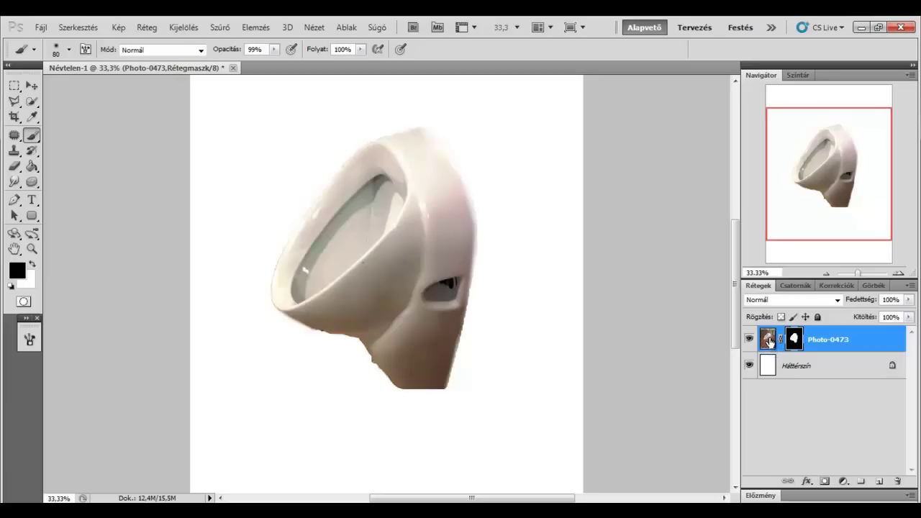
# Apply Levels with inputs 45, 1.17 and 229 to the urinal photo layer
pyautogui.click(768, 341)
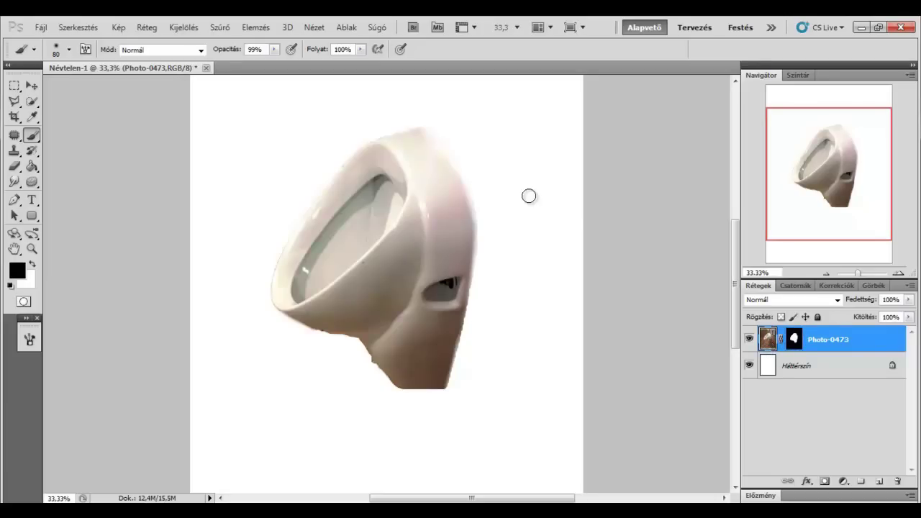
pyautogui.hotkey('ctrl', 'l')
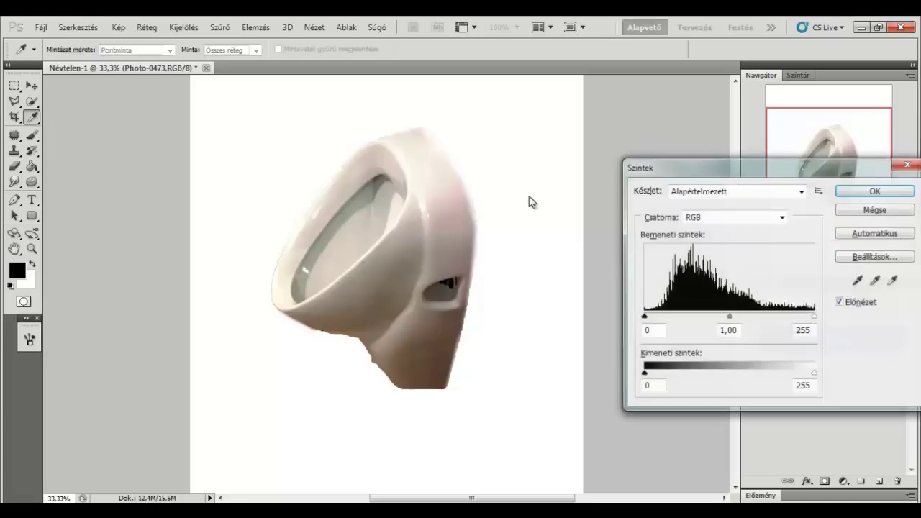
pyautogui.moveTo(729, 172); pyautogui.dragTo(614, 129)
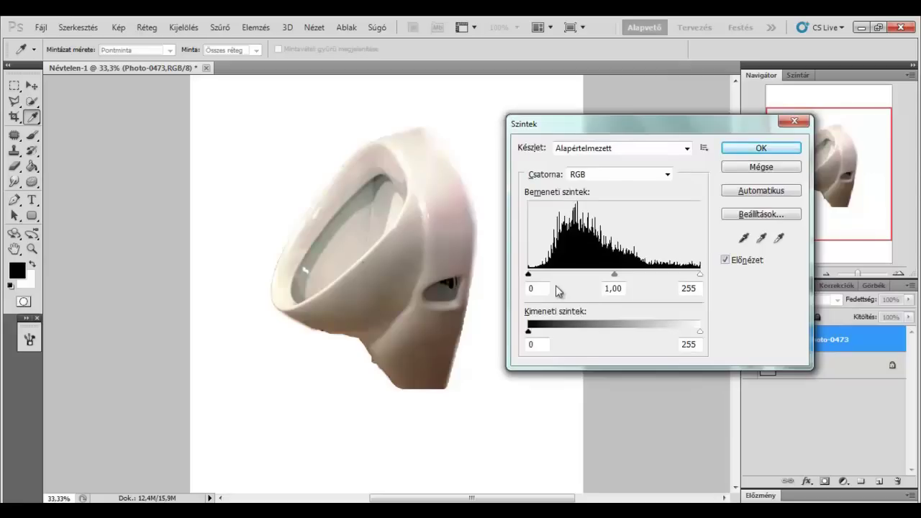
pyautogui.moveTo(530, 274); pyautogui.dragTo(559, 274)
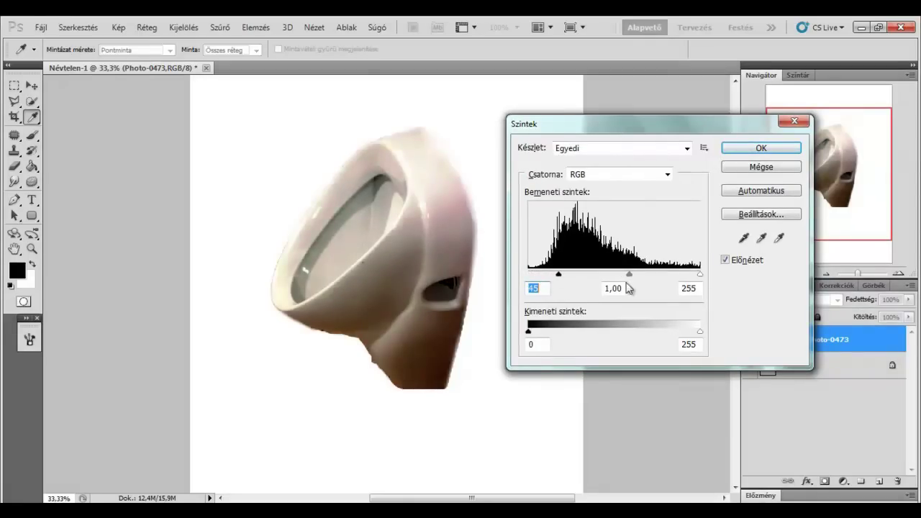
pyautogui.moveTo(700, 275); pyautogui.dragTo(684, 282)
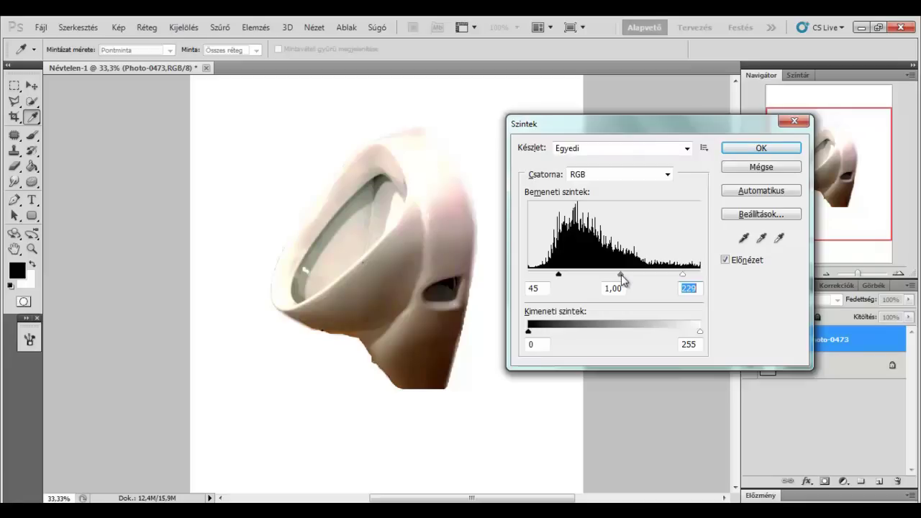
pyautogui.moveTo(621, 276)
pyautogui.mouseDown()
pyautogui.moveTo(635, 278)
pyautogui.moveTo(622, 280)
pyautogui.mouseUp()
pyautogui.press('Return')
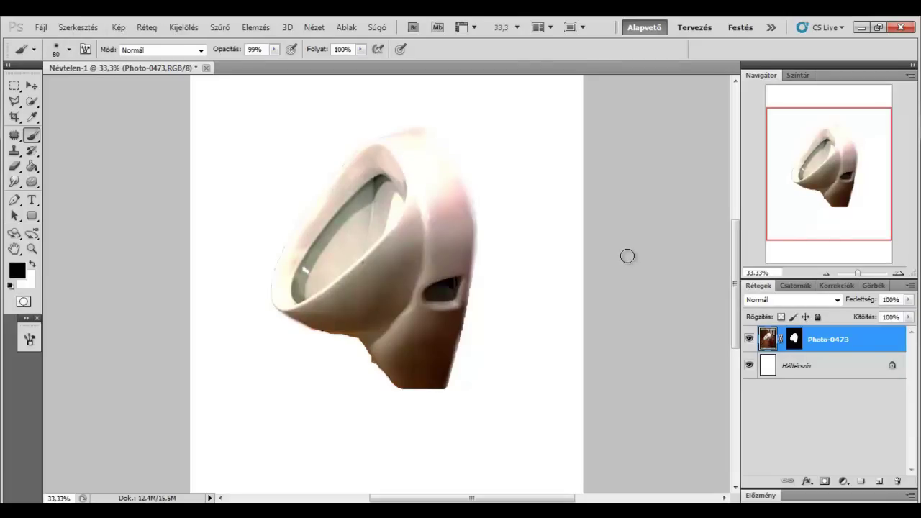
# Desaturate the urinal, define it as brush 'Mintából vett ecset 2', then delete Photo-0473
pyautogui.hotkey('ctrl', 'shift', 'u')
pyautogui.press('m')
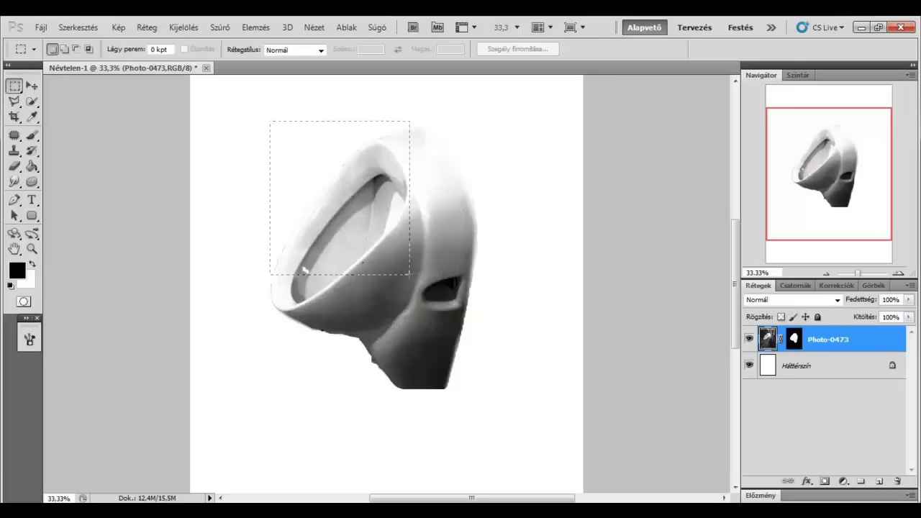
pyautogui.moveTo(521, 413); pyautogui.dragTo(528, 420)
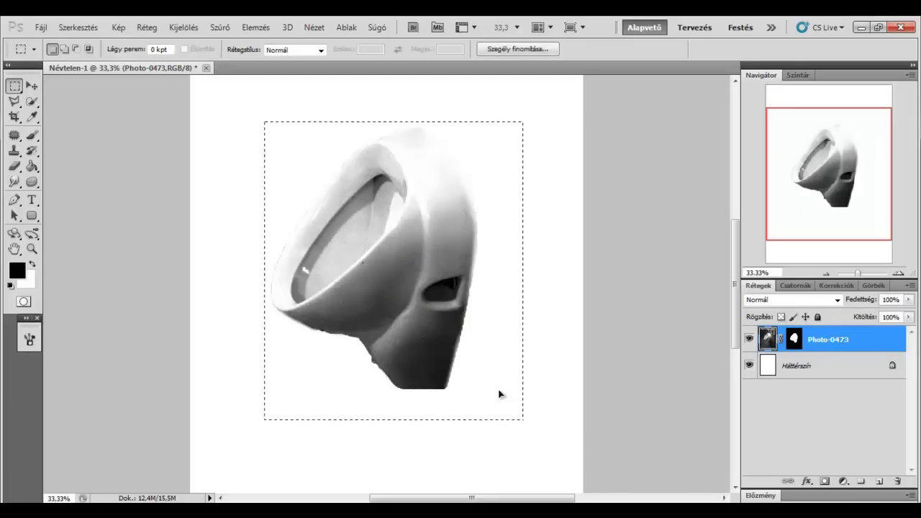
pyautogui.click(79, 27)
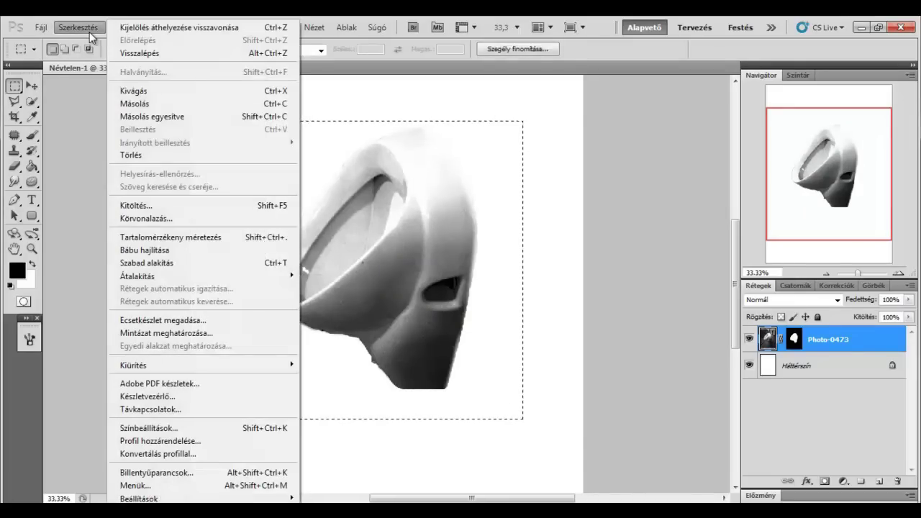
pyautogui.click(229, 323)
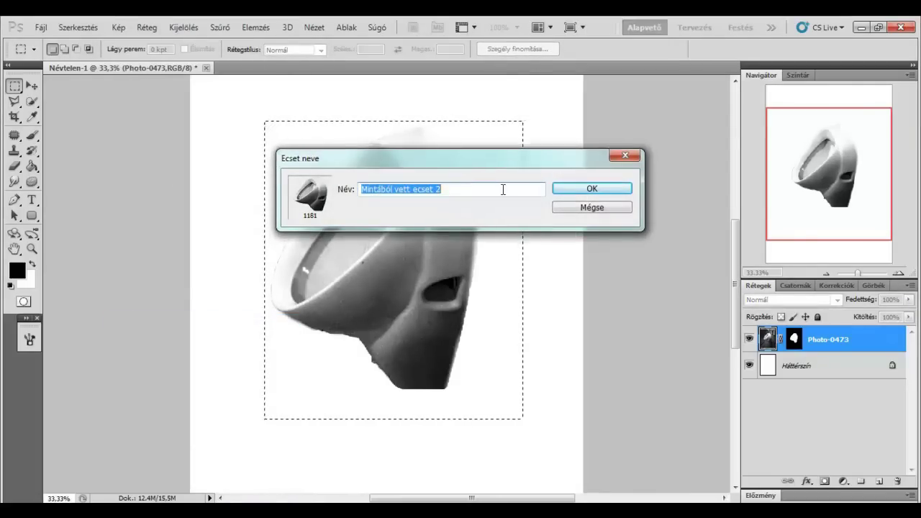
pyautogui.click(590, 189)
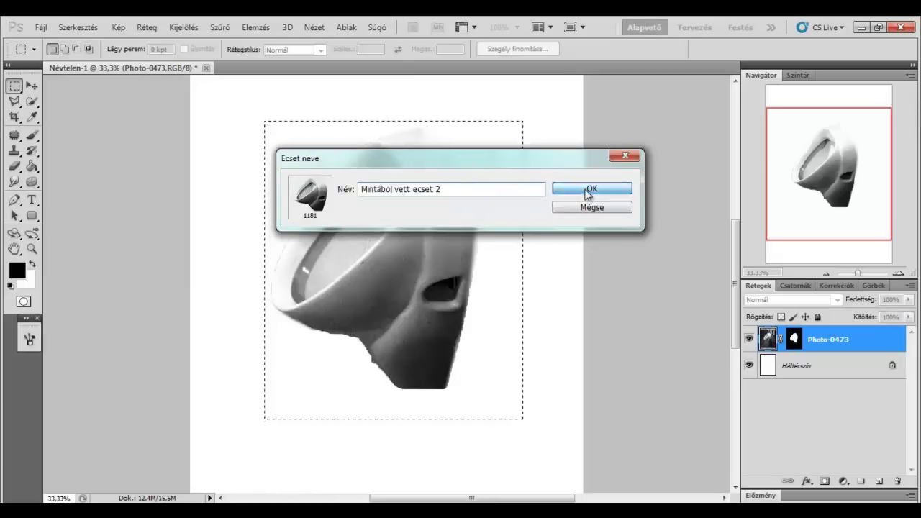
pyautogui.press('Delete')
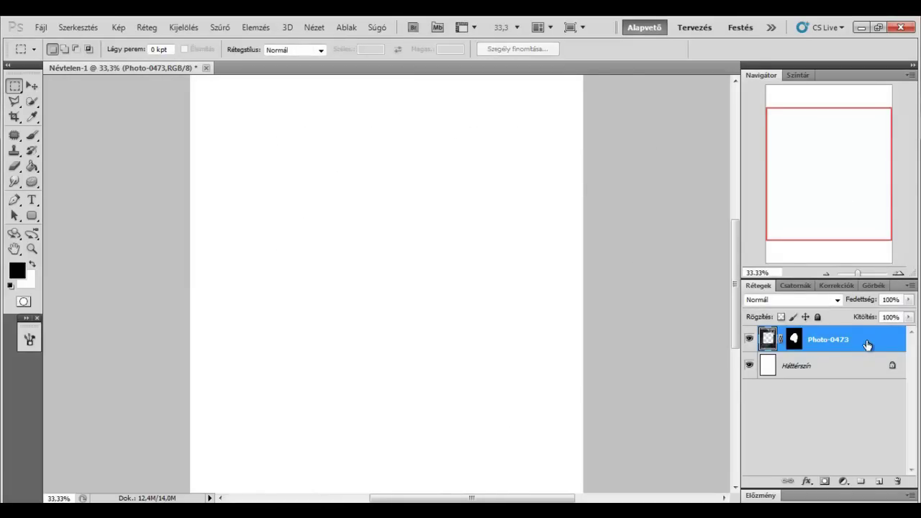
pyautogui.press('Delete')
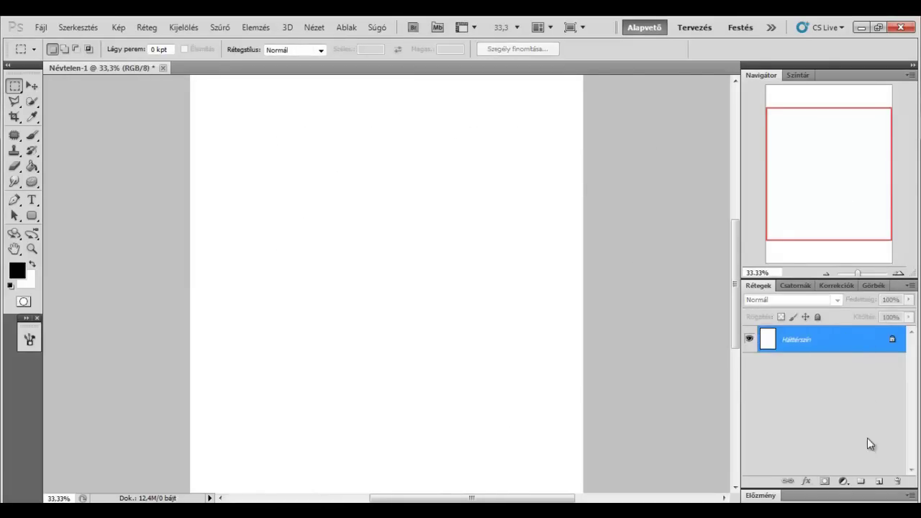
# Add empty layers up to Réteg 19 and load the 1181 urinal brush, undoing its test stamps
pyautogui.click(878, 481)
pyautogui.click(878, 481)
pyautogui.click(877, 481)
pyautogui.click(878, 481)
pyautogui.click(878, 482)
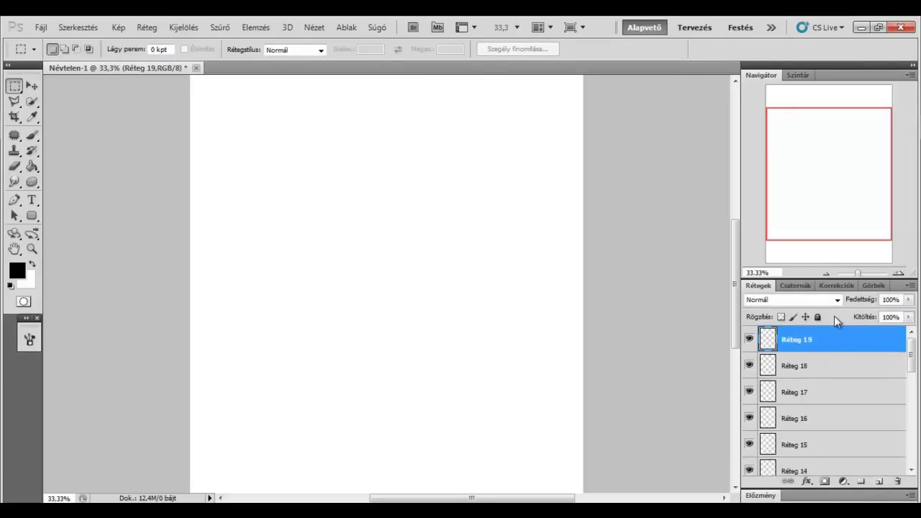
pyautogui.moveTo(813, 278); pyautogui.dragTo(812, 272)
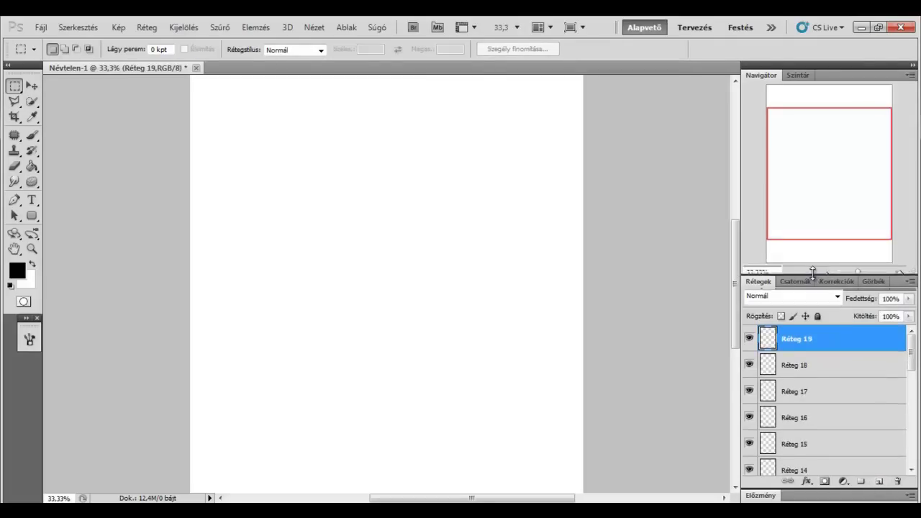
pyautogui.press('b')
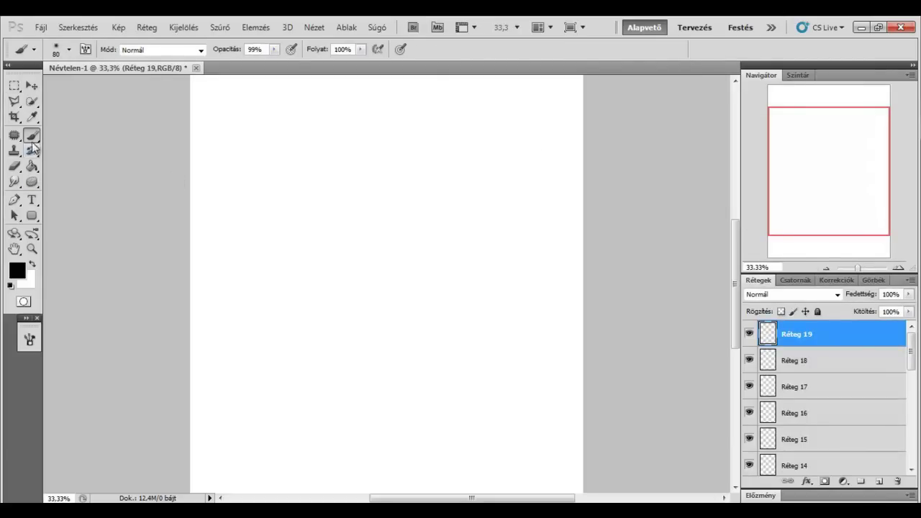
pyautogui.rightClick(322, 165)
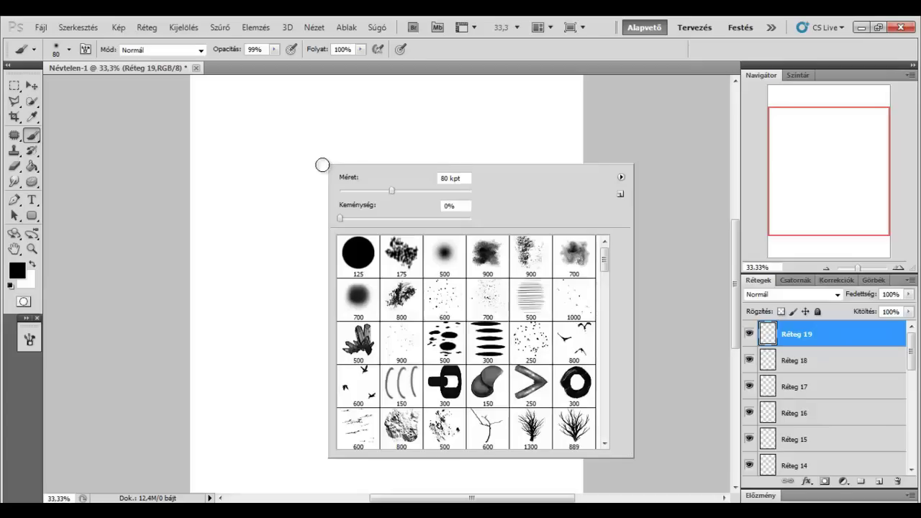
pyautogui.moveTo(604, 265); pyautogui.dragTo(605, 430)
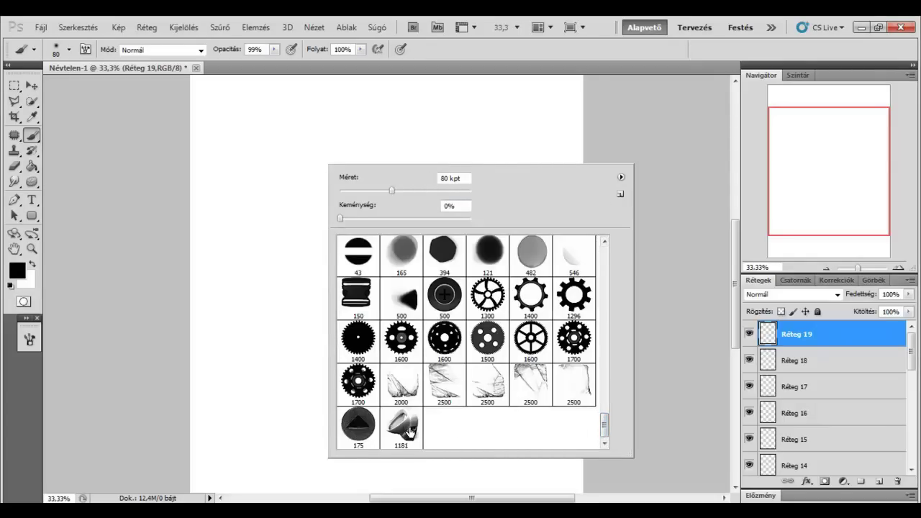
pyautogui.click(409, 431)
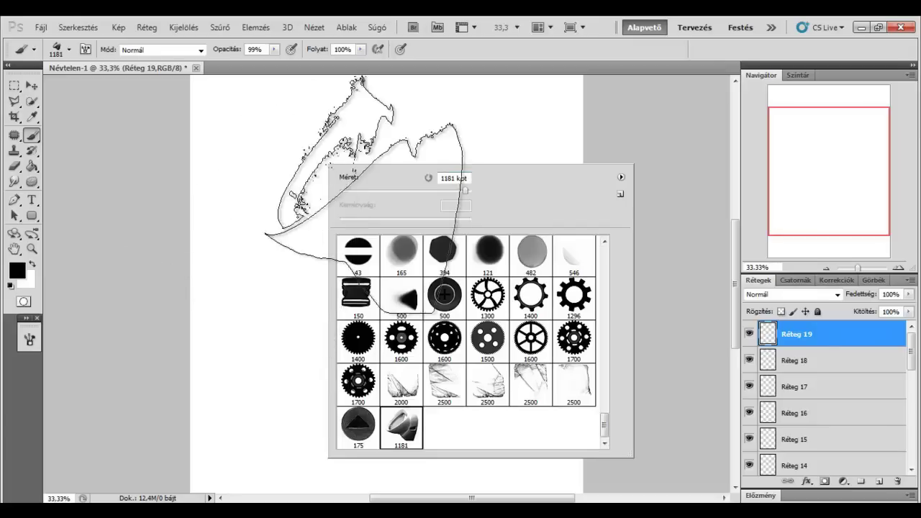
pyautogui.moveTo(363, 195); pyautogui.dragTo(515, 266)
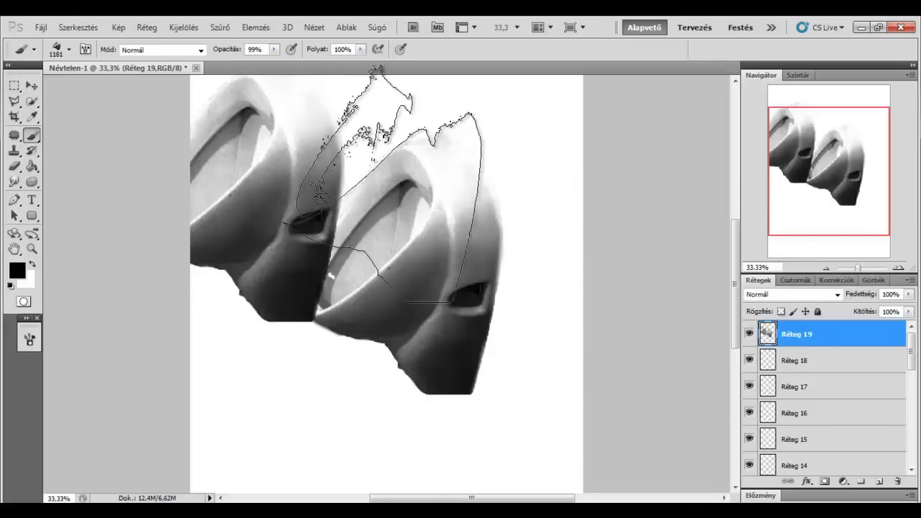
pyautogui.hotkey('ctrl', 'alt', 'z')
pyautogui.hotkey('ctrl', 'alt', 'z')
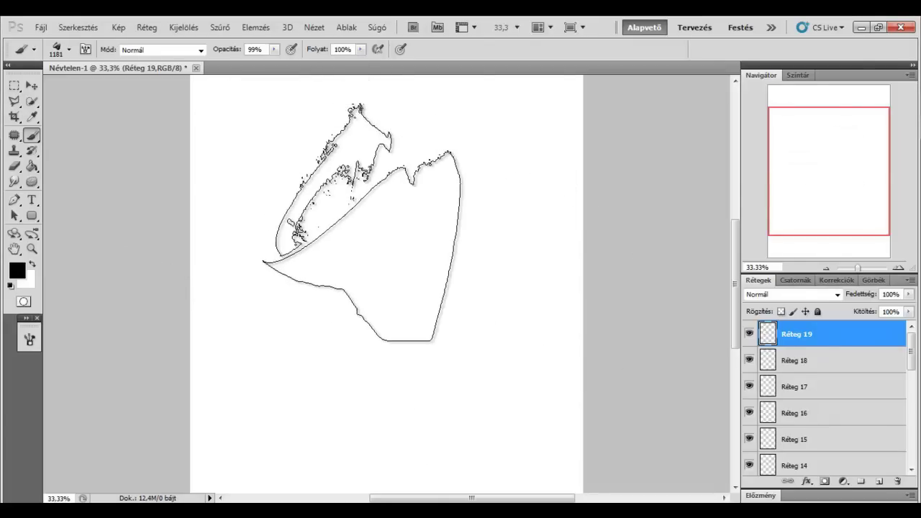
# Enable Shape Dynamics on the size-500 brush with Pen Pressure controlling size
pyautogui.press('[')
pyautogui.press('[')
pyautogui.press('[')
pyautogui.click(346, 27)
pyautogui.click(359, 142)
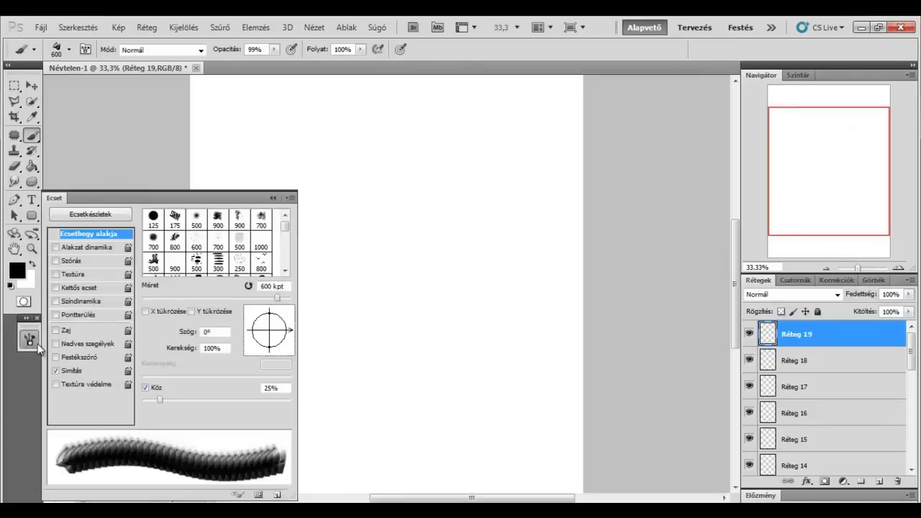
pyautogui.click(89, 247)
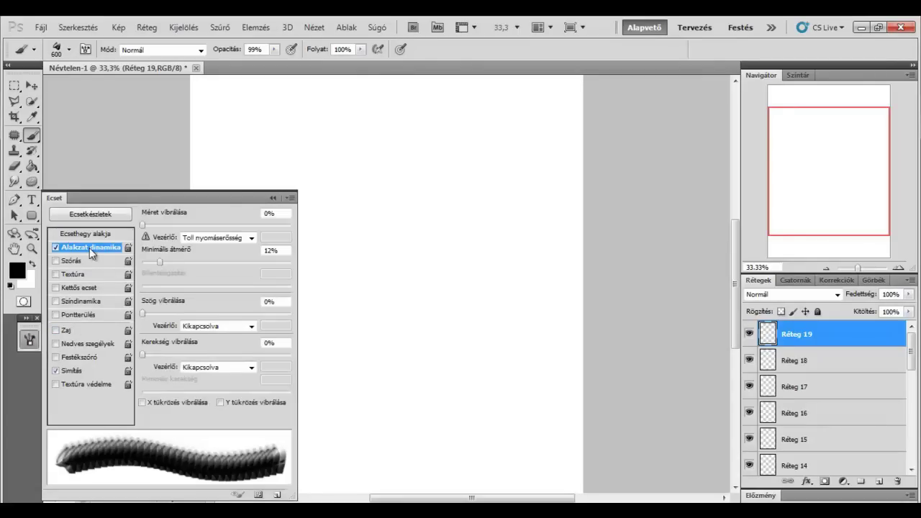
pyautogui.press('[')
pyautogui.click(251, 238)
pyautogui.click(212, 271)
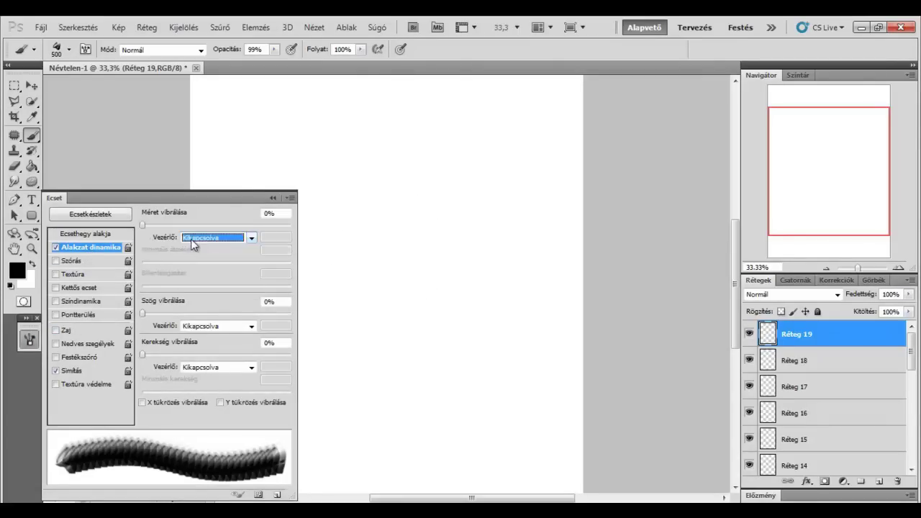
pyautogui.moveTo(160, 261); pyautogui.dragTo(142, 262)
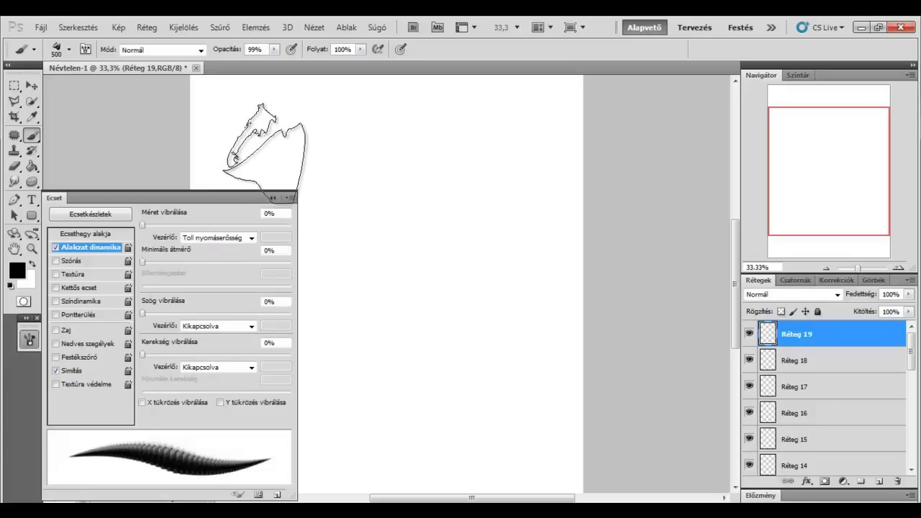
# Test-paint at minimum diameters 0% and 42%, undoing each stroke
pyautogui.moveTo(252, 151)
pyautogui.mouseDown()
pyautogui.moveTo(334, 183)
pyautogui.moveTo(536, 114)
pyautogui.moveTo(302, 227)
pyautogui.mouseUp()
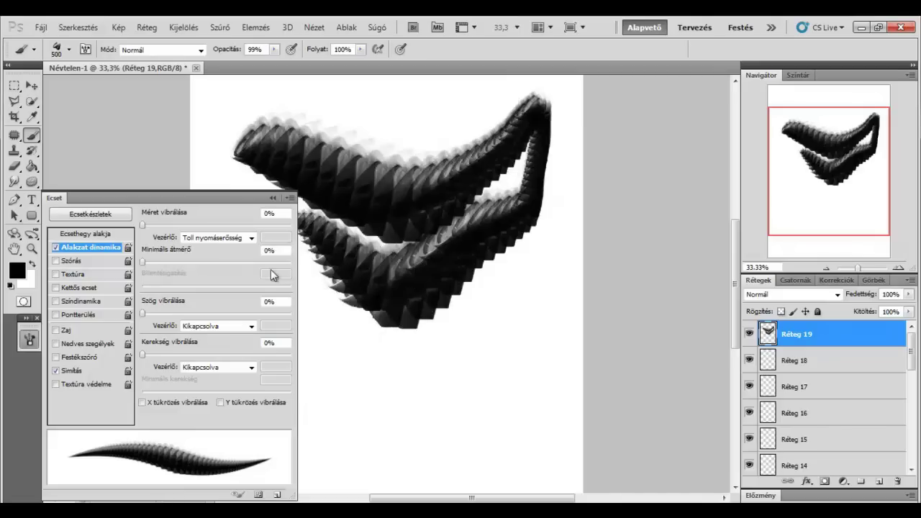
pyautogui.hotkey('ctrl', 'z')
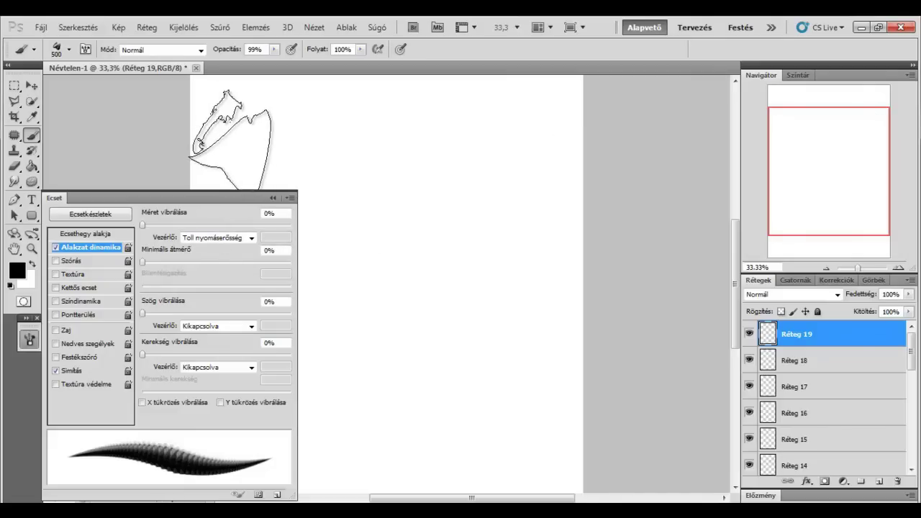
pyautogui.moveTo(226, 135)
pyautogui.mouseDown()
pyautogui.moveTo(385, 208)
pyautogui.moveTo(504, 166)
pyautogui.mouseUp()
pyautogui.hotkey('ctrl', 'z')
pyautogui.moveTo(142, 262)
pyautogui.mouseDown()
pyautogui.moveTo(291, 262)
pyautogui.moveTo(202, 263)
pyautogui.mouseUp()
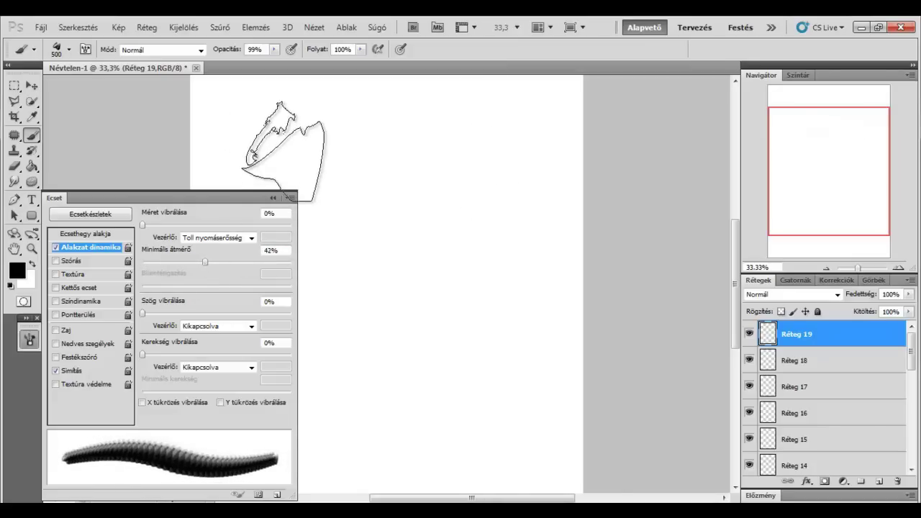
pyautogui.moveTo(205, 260); pyautogui.dragTo(119, 265)
pyautogui.moveTo(230, 133)
pyautogui.mouseDown()
pyautogui.moveTo(266, 152)
pyautogui.moveTo(504, 144)
pyautogui.mouseUp()
pyautogui.hotkey('ctrl', 'z')
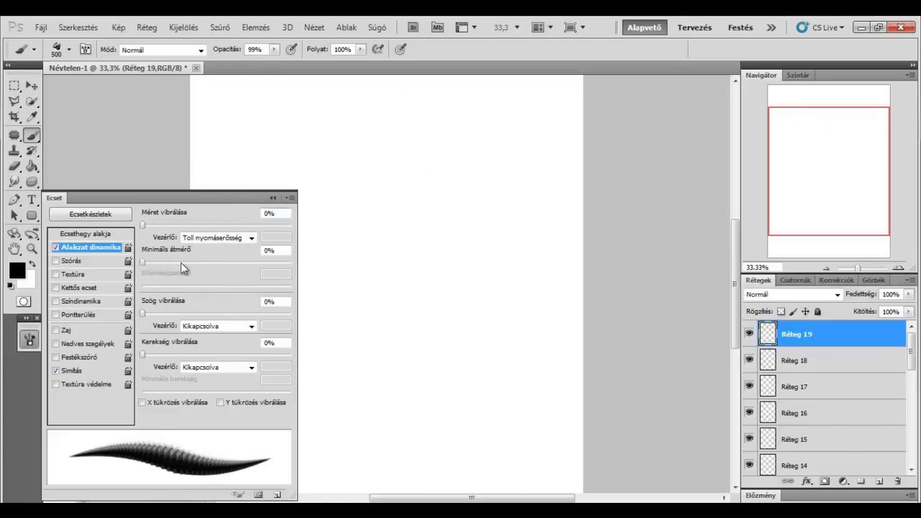
# Try an 86% minimum diameter with test dabs and strokes, then undo them
pyautogui.moveTo(276, 262); pyautogui.dragTo(273, 262)
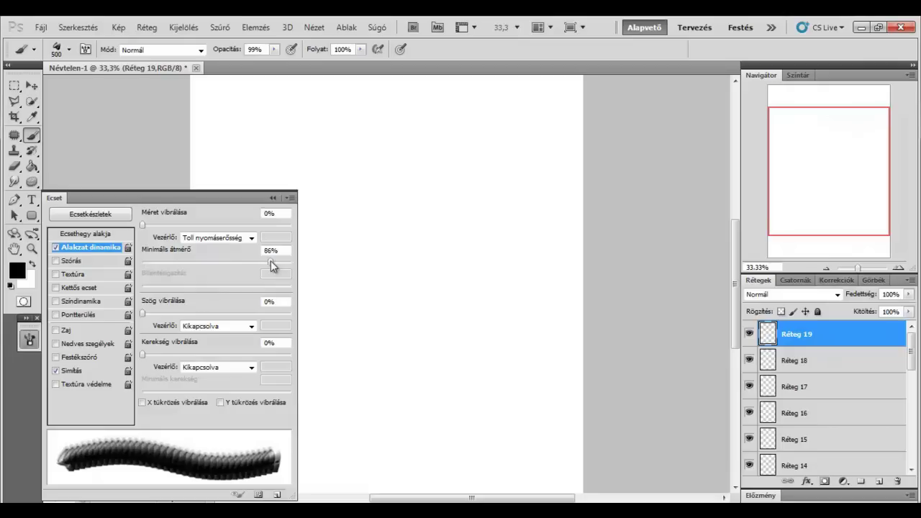
pyautogui.click(239, 151)
pyautogui.hotkey('ctrl', 'z')
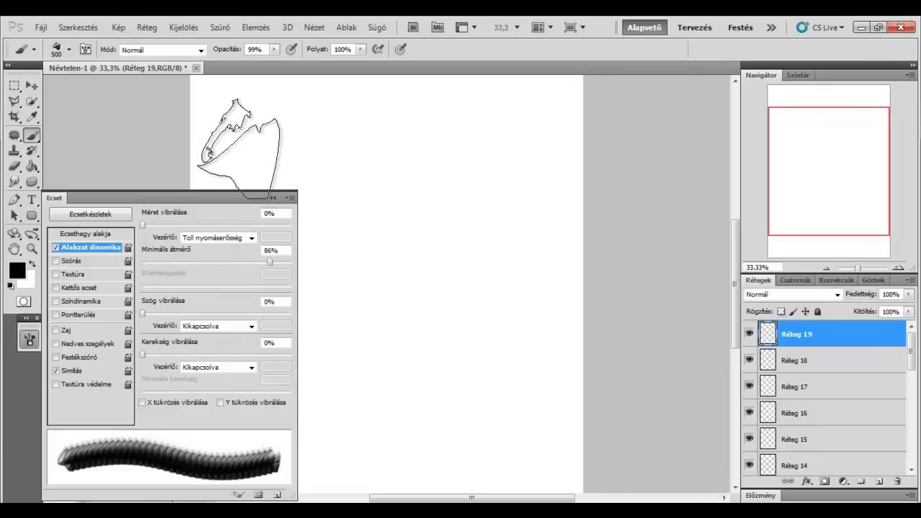
pyautogui.click(244, 145)
pyautogui.moveTo(244, 145)
pyautogui.mouseDown()
pyautogui.moveTo(447, 145)
pyautogui.moveTo(479, 173)
pyautogui.moveTo(413, 223)
pyautogui.moveTo(349, 255)
pyautogui.moveTo(417, 281)
pyautogui.moveTo(497, 277)
pyautogui.mouseUp()
pyautogui.hotkey('ctrl', 'z')
pyautogui.moveTo(259, 158)
pyautogui.mouseDown()
pyautogui.moveTo(382, 149)
pyautogui.moveTo(475, 159)
pyautogui.moveTo(375, 257)
pyautogui.mouseUp()
pyautogui.hotkey('ctrl', 'z')
# Settle on a 25% minimum diameter and set angle jitter to 100%
pyautogui.moveTo(269, 261)
pyautogui.mouseDown()
pyautogui.moveTo(161, 257)
pyautogui.moveTo(175, 260)
pyautogui.mouseUp()
pyautogui.moveTo(279, 189)
pyautogui.mouseDown()
pyautogui.moveTo(288, 116)
pyautogui.moveTo(216, 155)
pyautogui.moveTo(306, 148)
pyautogui.moveTo(439, 172)
pyautogui.mouseUp()
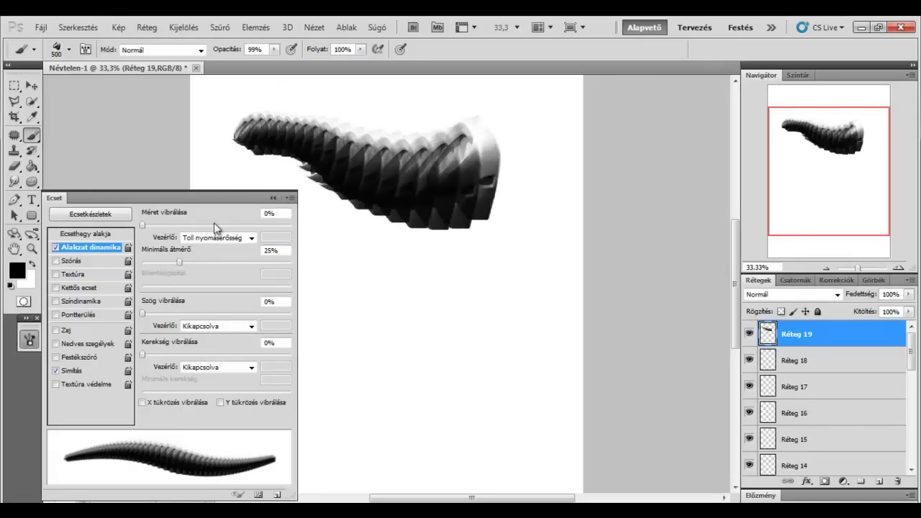
pyautogui.hotkey('ctrl', 'z')
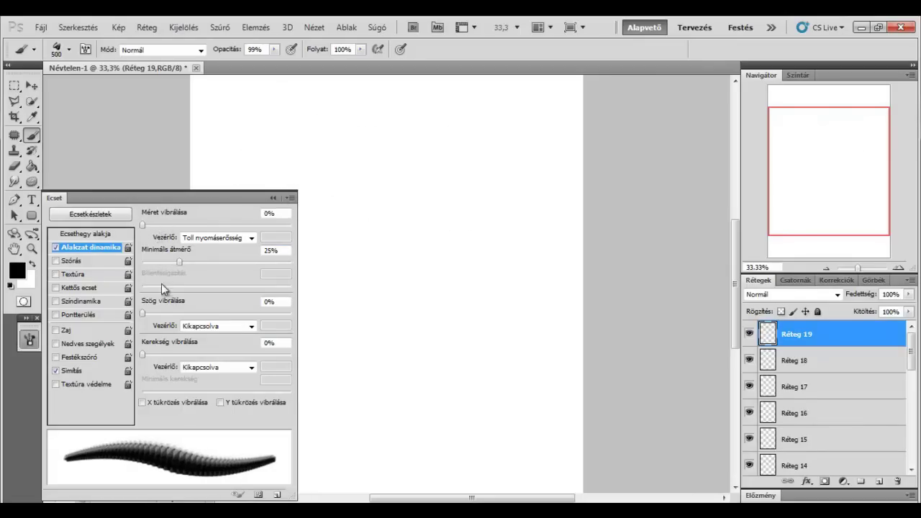
pyautogui.moveTo(164, 313)
pyautogui.mouseDown()
pyautogui.moveTo(271, 315)
pyautogui.moveTo(264, 310)
pyautogui.mouseUp()
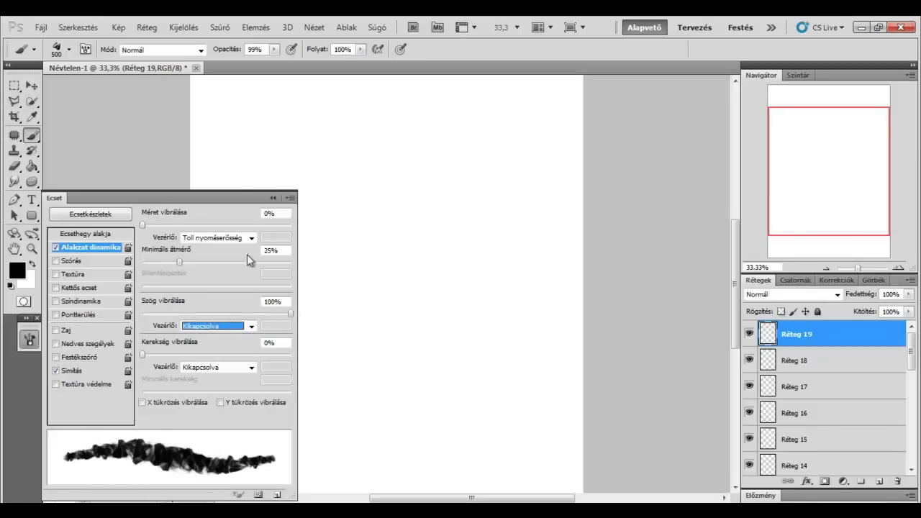
# Test-paint with 30% roundness jitter and 25% minimum roundness, undoing each stroke
pyautogui.moveTo(238, 143)
pyautogui.mouseDown()
pyautogui.moveTo(432, 158)
pyautogui.moveTo(479, 190)
pyautogui.moveTo(452, 230)
pyautogui.moveTo(344, 228)
pyautogui.moveTo(324, 267)
pyautogui.moveTo(400, 287)
pyautogui.moveTo(504, 288)
pyautogui.moveTo(453, 354)
pyautogui.moveTo(316, 334)
pyautogui.moveTo(425, 392)
pyautogui.mouseUp()
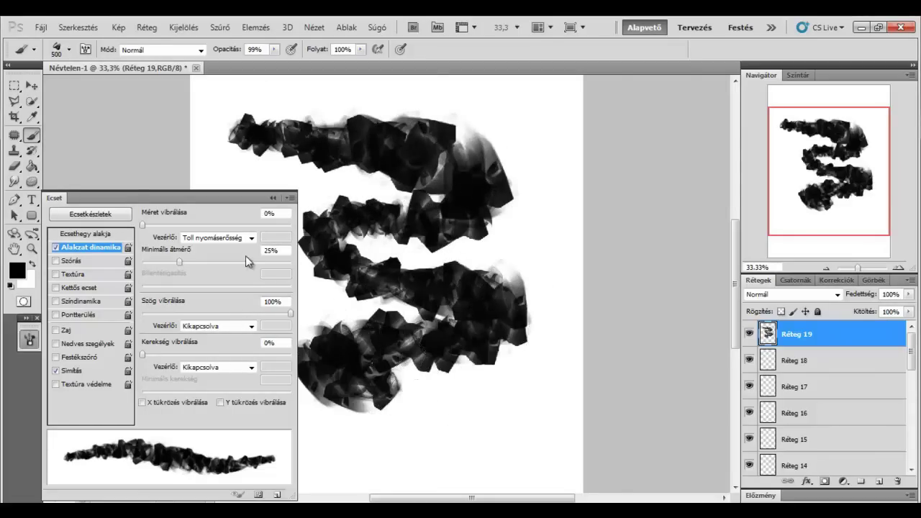
pyautogui.hotkey('ctrl', 'z')
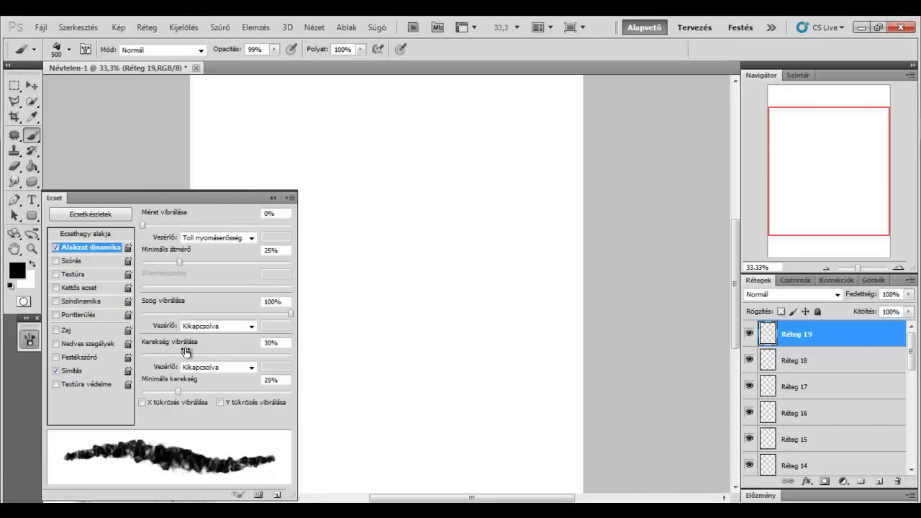
pyautogui.moveTo(252, 149); pyautogui.dragTo(351, 158)
pyautogui.hotkey('ctrl', 'z')
# Raise the brush tip spacing to 185% and test the spaced-out dabs
pyautogui.click(76, 232)
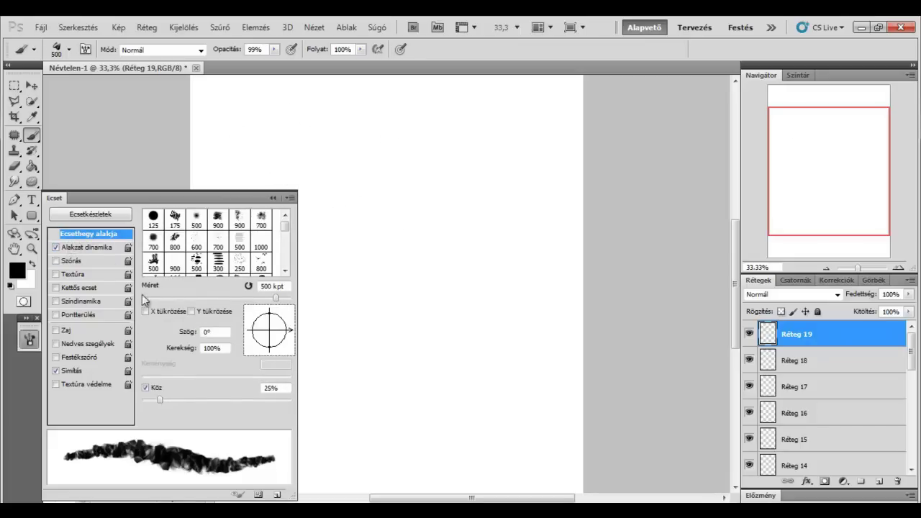
pyautogui.moveTo(160, 399); pyautogui.dragTo(249, 400)
pyautogui.hotkey('ctrl', 'z')
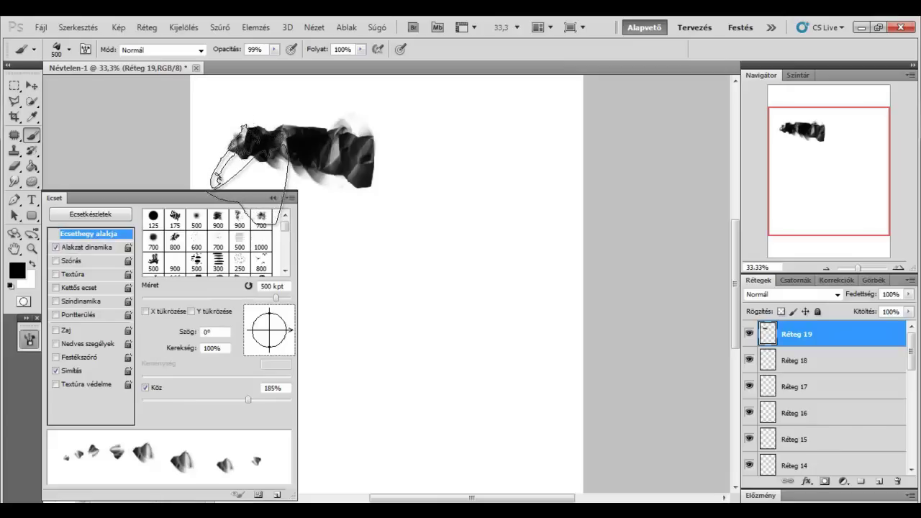
pyautogui.hotkey('ctrl', 'z')
pyautogui.moveTo(235, 150)
pyautogui.mouseDown()
pyautogui.moveTo(392, 151)
pyautogui.moveTo(446, 166)
pyautogui.moveTo(426, 302)
pyautogui.moveTo(503, 279)
pyautogui.moveTo(461, 164)
pyautogui.moveTo(331, 215)
pyautogui.mouseUp()
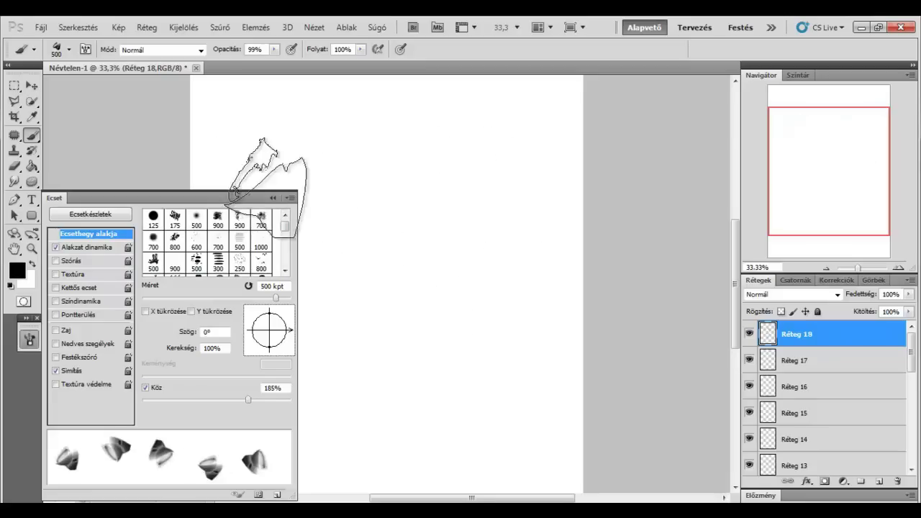
# After testing 1% spacing, settle on 43% spacing and brush size 600
pyautogui.moveTo(249, 400); pyautogui.dragTo(137, 400)
pyautogui.moveTo(230, 151)
pyautogui.mouseDown()
pyautogui.moveTo(338, 143)
pyautogui.moveTo(457, 194)
pyautogui.moveTo(349, 256)
pyautogui.moveTo(392, 305)
pyautogui.moveTo(302, 288)
pyautogui.moveTo(381, 324)
pyautogui.mouseUp()
pyautogui.hotkey('ctrl', 'z')
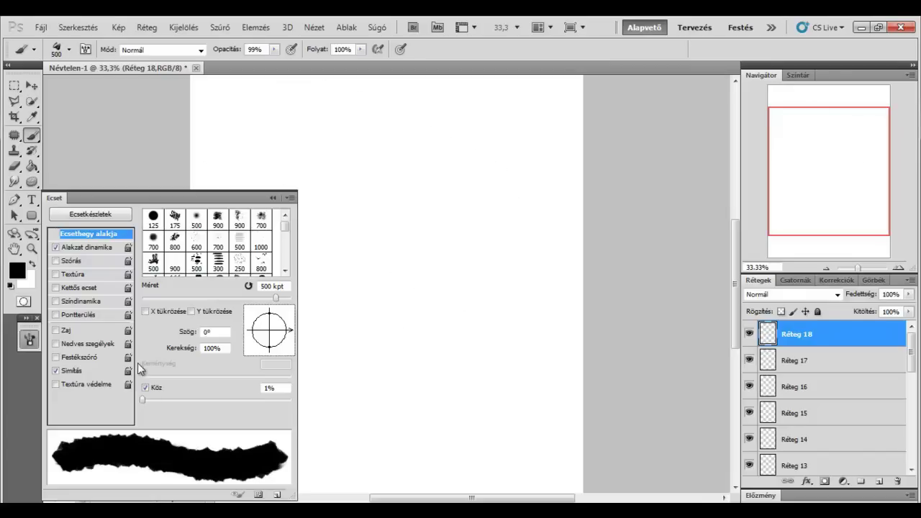
pyautogui.moveTo(167, 400); pyautogui.dragTo(173, 399)
pyautogui.moveTo(270, 134)
pyautogui.mouseDown()
pyautogui.moveTo(317, 148)
pyautogui.moveTo(395, 237)
pyautogui.moveTo(410, 295)
pyautogui.moveTo(431, 302)
pyautogui.mouseUp()
pyautogui.press(']')
pyautogui.hotkey('ctrl', 'z')
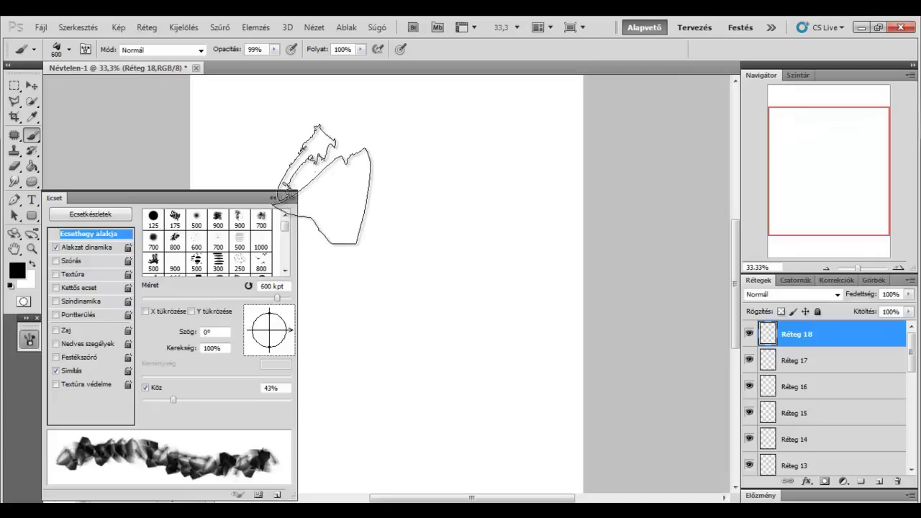
# Load the 1181 ribbed brush and paint test strokes at sizes 500 and 700
pyautogui.rightClick(341, 154)
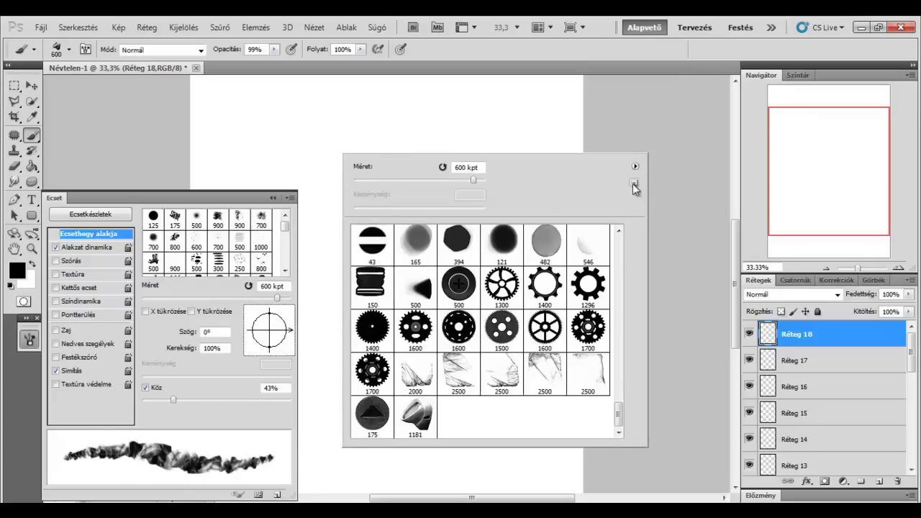
pyautogui.click(415, 415)
pyautogui.press('Return')
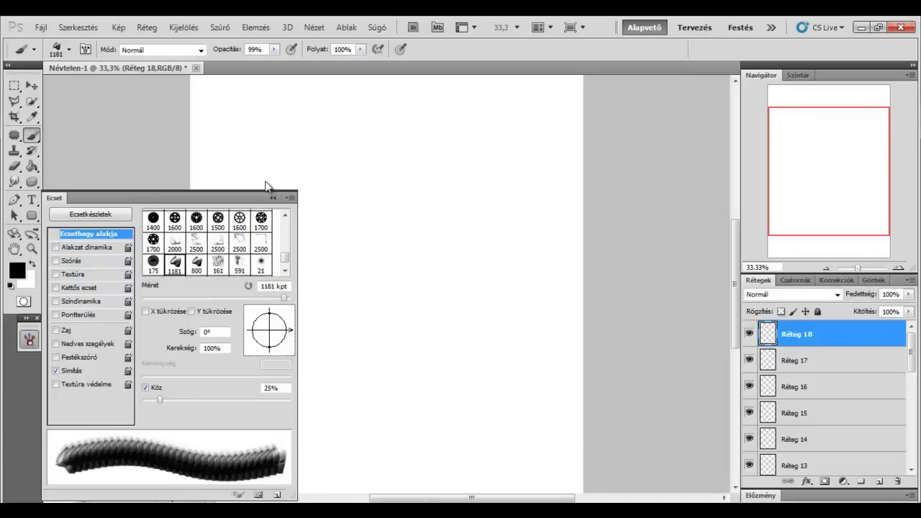
pyautogui.press('[')
pyautogui.press('[')
pyautogui.press('[')
pyautogui.press('[')
pyautogui.press('[')
pyautogui.press(']')
pyautogui.press(']')
pyautogui.moveTo(248, 148); pyautogui.dragTo(518, 165)
pyautogui.press(']')
pyautogui.press(']')
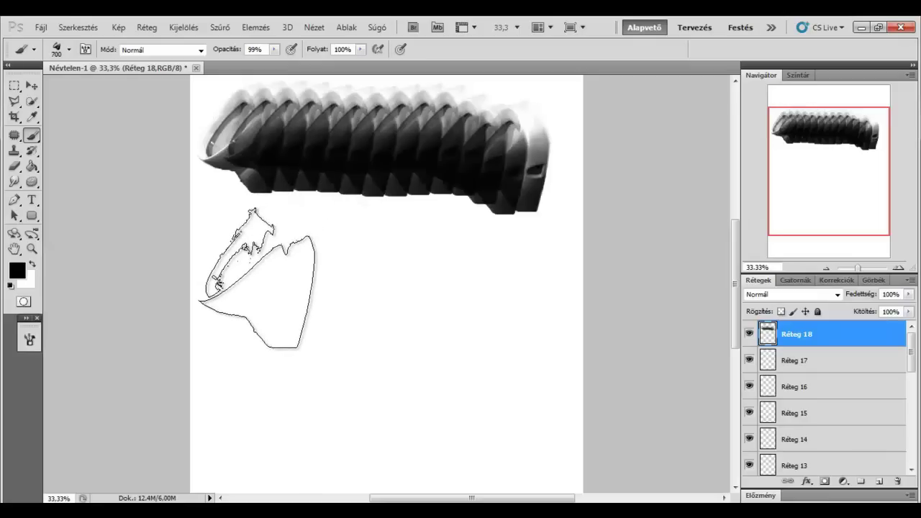
pyautogui.moveTo(236, 290); pyautogui.dragTo(338, 342)
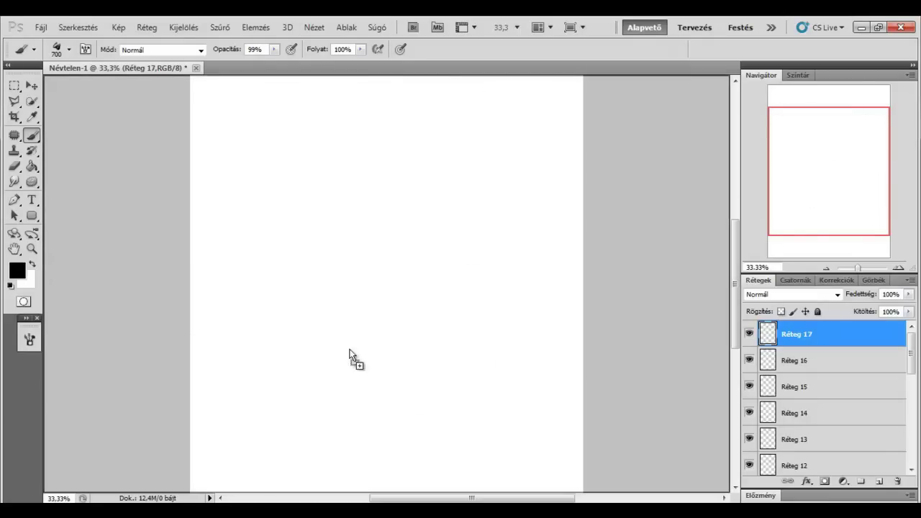
# Place Photo-0103 as a new layer and desaturate it to grayscale
pyautogui.moveTo(367, 271); pyautogui.dragTo(367, 271)
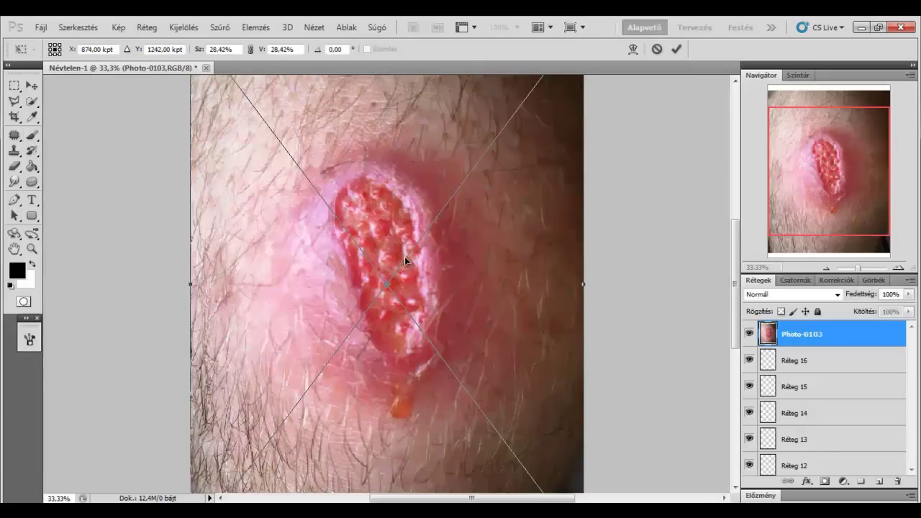
pyautogui.press('Return')
pyautogui.press('b')
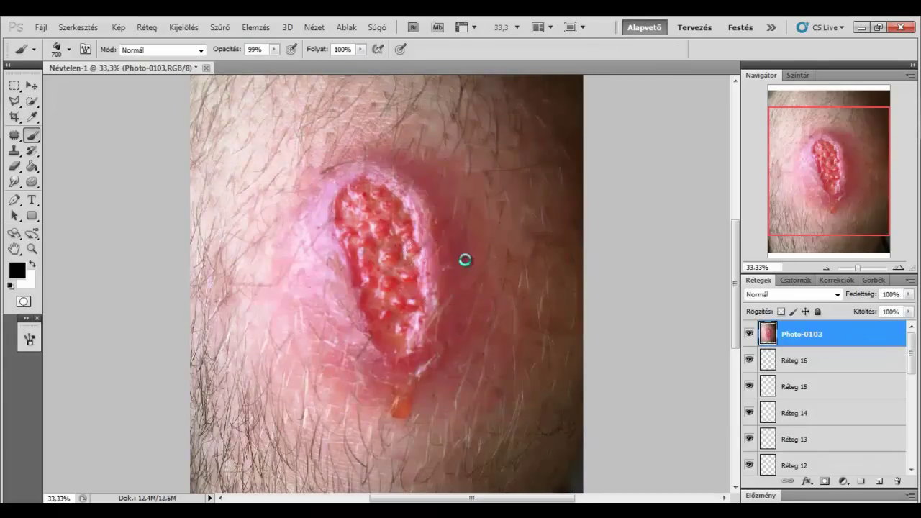
pyautogui.hotkey('ctrl', 'shift', 'u')
pyautogui.press('m')
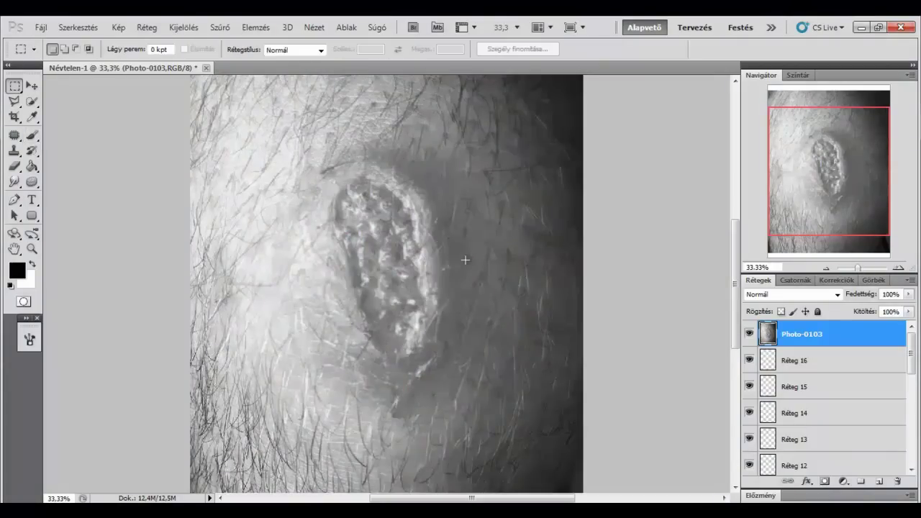
# Raise the photo's contrast with Levels set to 44 / 0,35 / 225
pyautogui.hotkey('ctrl', 'l')
pyautogui.moveTo(530, 274); pyautogui.dragTo(550, 276)
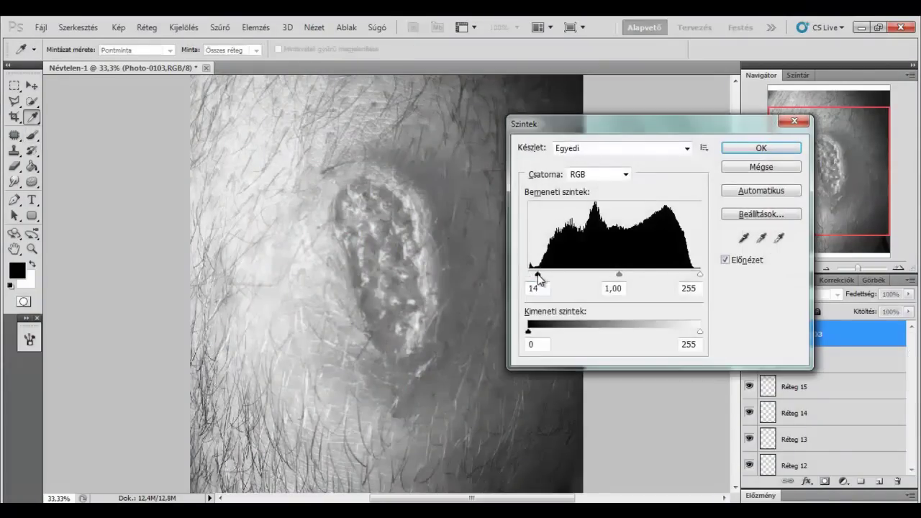
pyautogui.moveTo(700, 274); pyautogui.dragTo(683, 275)
pyautogui.moveTo(617, 274); pyautogui.dragTo(645, 276)
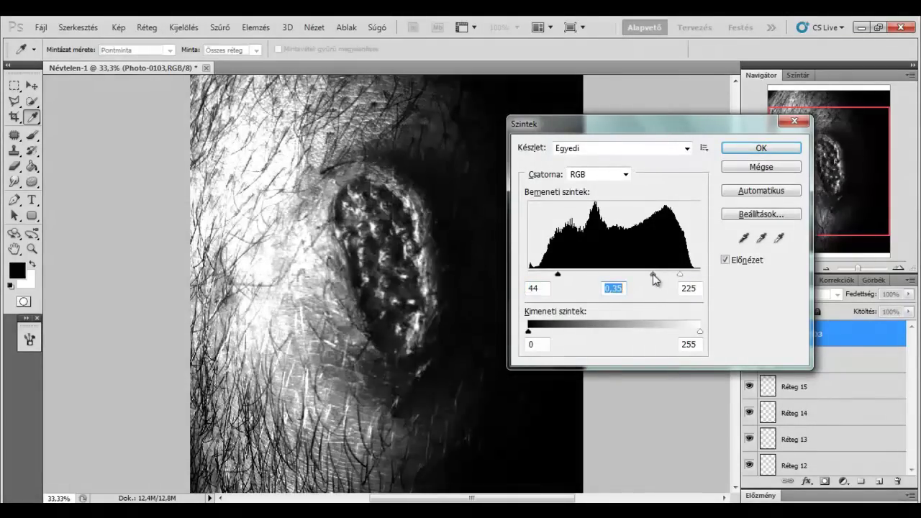
pyautogui.press('Return')
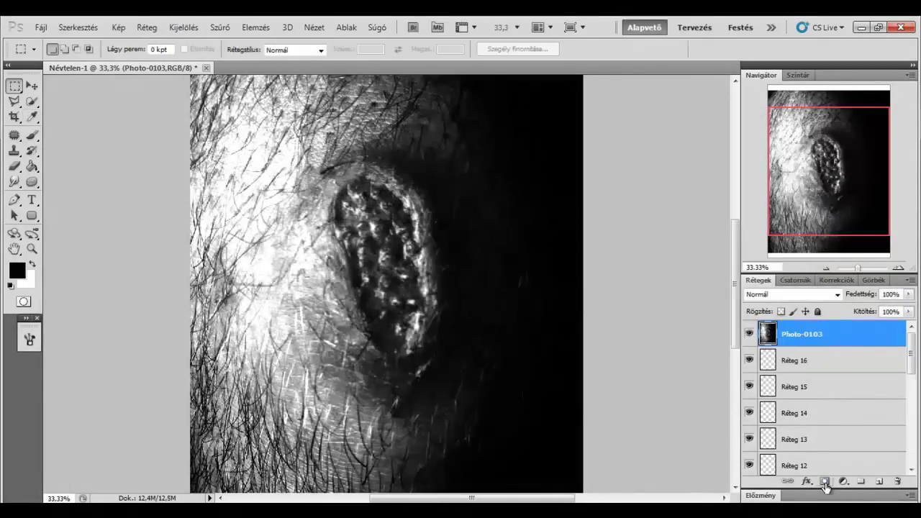
# Add a layer mask, lasso around the wound and invert the selection
pyautogui.click(825, 482)
pyautogui.press('l')
pyautogui.hotkey('shift', 'l')
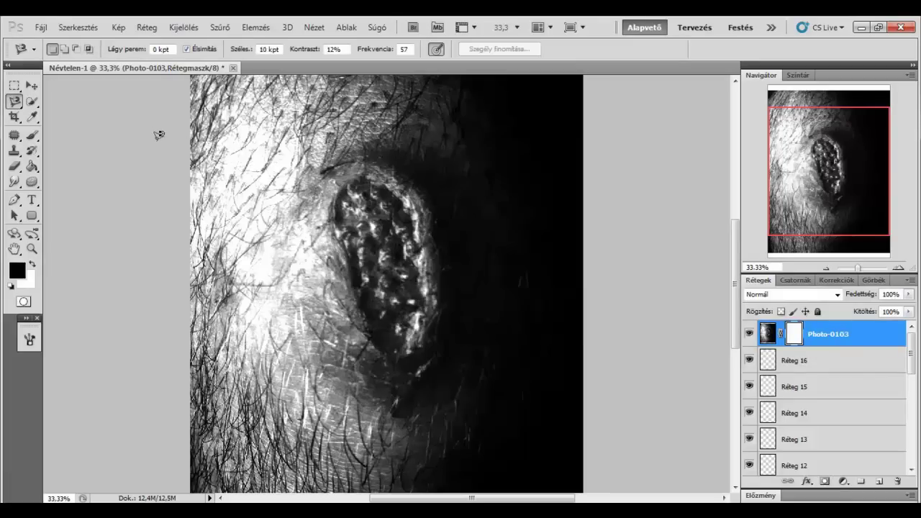
pyautogui.hotkey('shift', 'l')
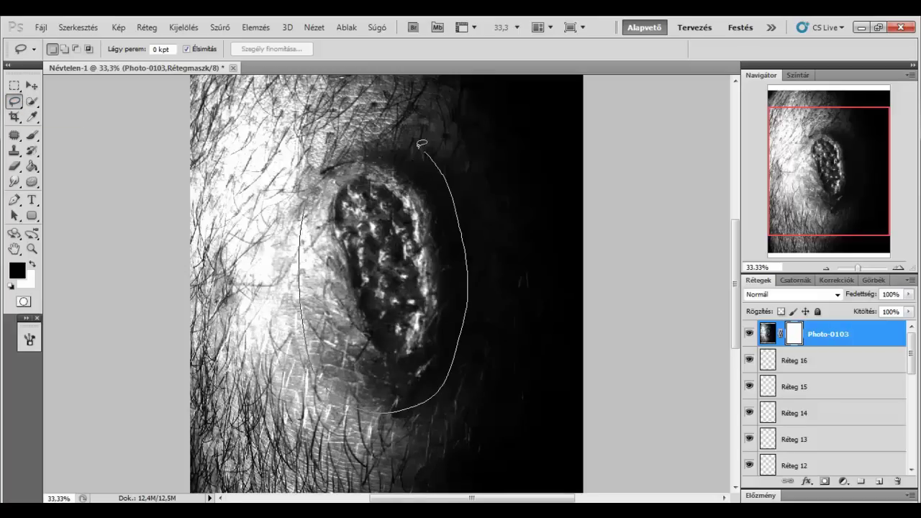
pyautogui.moveTo(467, 324); pyautogui.dragTo(380, 117)
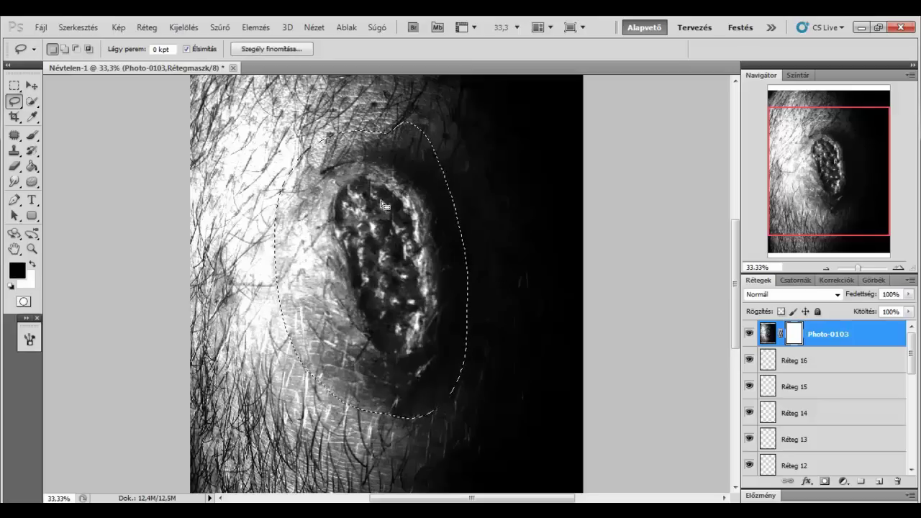
pyautogui.hotkey('ctrl', 'shift', 'i')
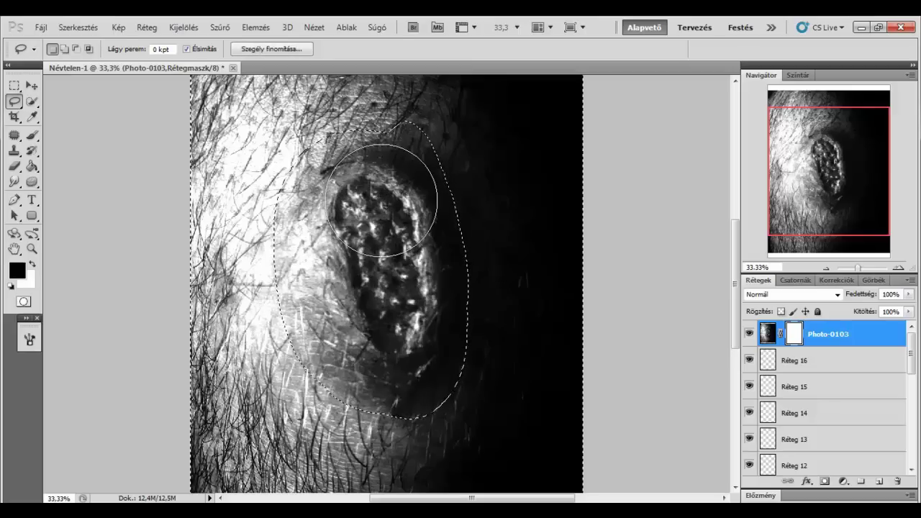
# Paint the mask around the wound with a soft 150-175 brush so its edges fade out
pyautogui.press('b')
pyautogui.moveTo(310, 139)
pyautogui.mouseDown()
pyautogui.moveTo(335, 421)
pyautogui.moveTo(220, 118)
pyautogui.moveTo(565, 174)
pyautogui.moveTo(560, 368)
pyautogui.moveTo(608, 477)
pyautogui.mouseUp()
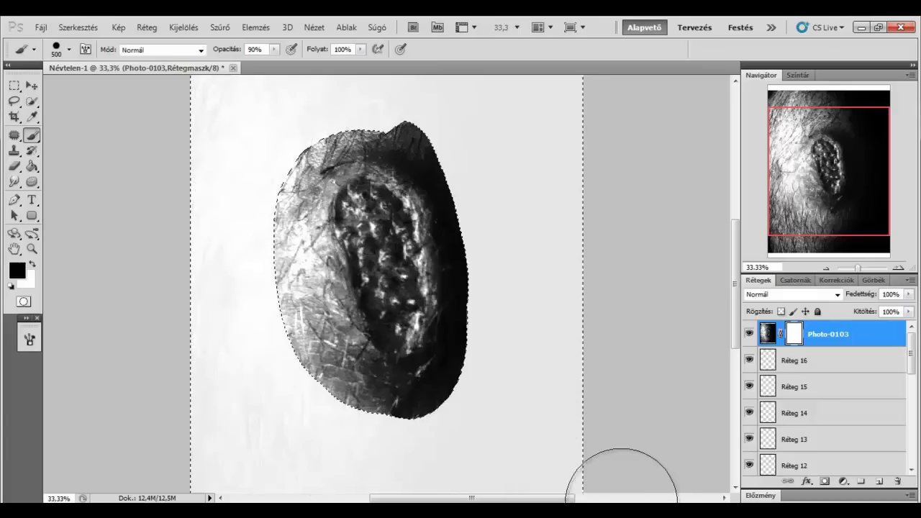
pyautogui.hotkey('ctrl', 'd')
pyautogui.press('[')
pyautogui.press('[')
pyautogui.press('[')
pyautogui.moveTo(424, 158)
pyautogui.mouseDown()
pyautogui.moveTo(395, 107)
pyautogui.moveTo(464, 307)
pyautogui.moveTo(439, 417)
pyautogui.moveTo(266, 230)
pyautogui.moveTo(346, 128)
pyautogui.moveTo(413, 137)
pyautogui.moveTo(425, 335)
pyautogui.moveTo(312, 329)
pyautogui.moveTo(338, 290)
pyautogui.mouseUp()
pyautogui.press(']')
pyautogui.press(']')
pyautogui.press(']')
pyautogui.press(']')
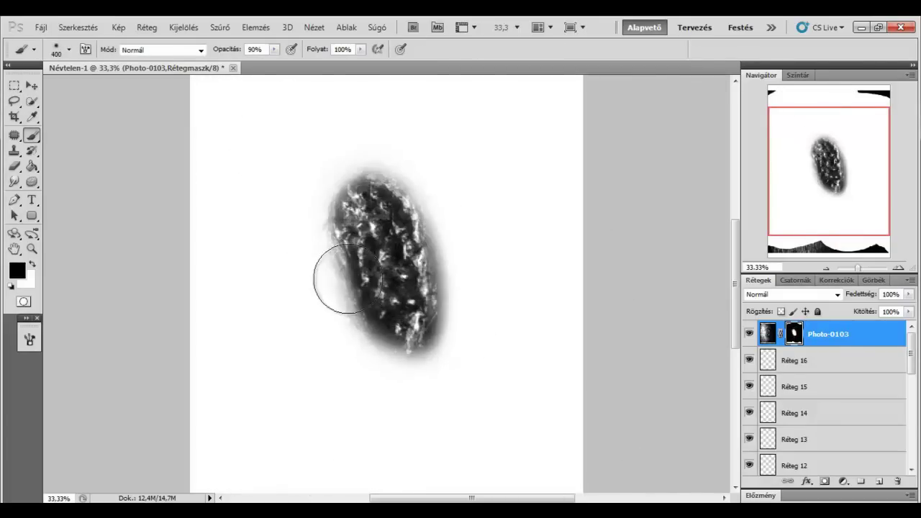
pyautogui.press('x')
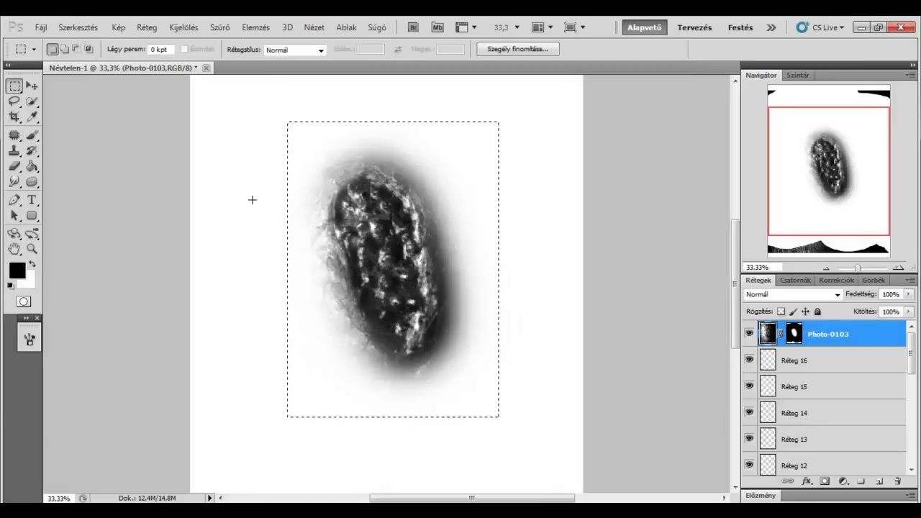
# Invert the isolated wound image to a negative
pyautogui.click(317, 220)
pyautogui.hotkey('ctrl', 'i')
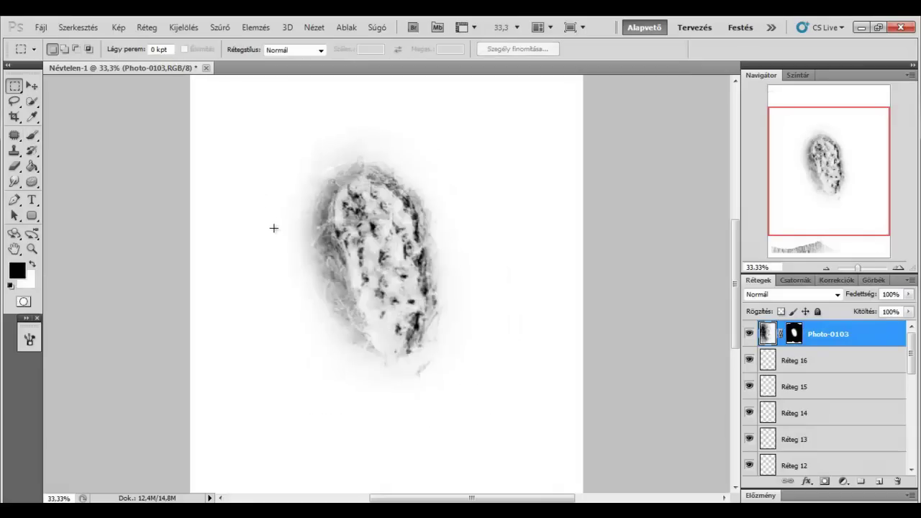
pyautogui.click(138, 30)
pyautogui.moveTo(141, 60)
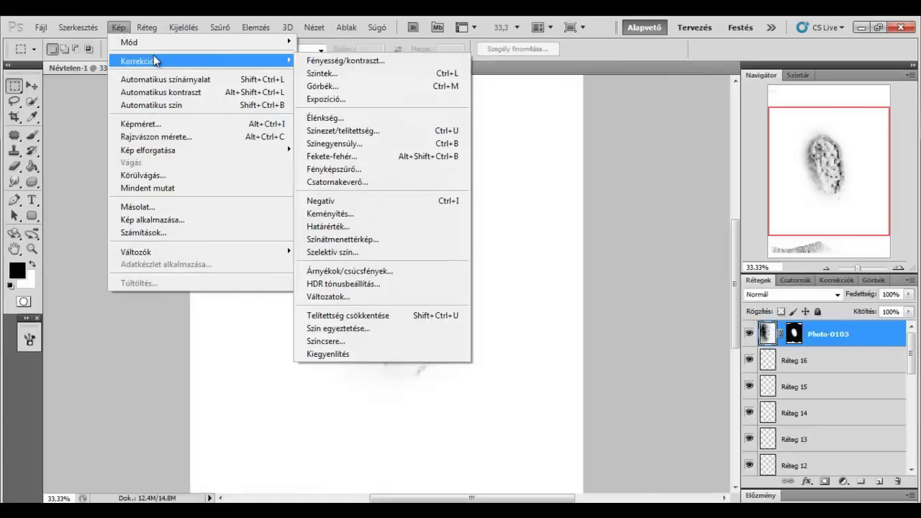
pyautogui.click(327, 282)
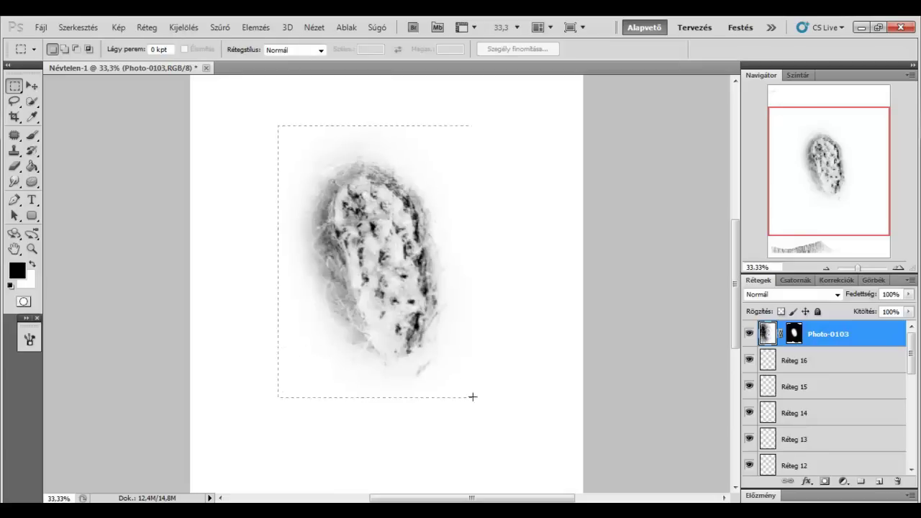
# Define the marqueed wound as a new 1207 brush preset, 'Mintából vett ecset 4'
pyautogui.moveTo(433, 339); pyautogui.dragTo(478, 398)
pyautogui.click(118, 27)
pyautogui.moveTo(78, 28)
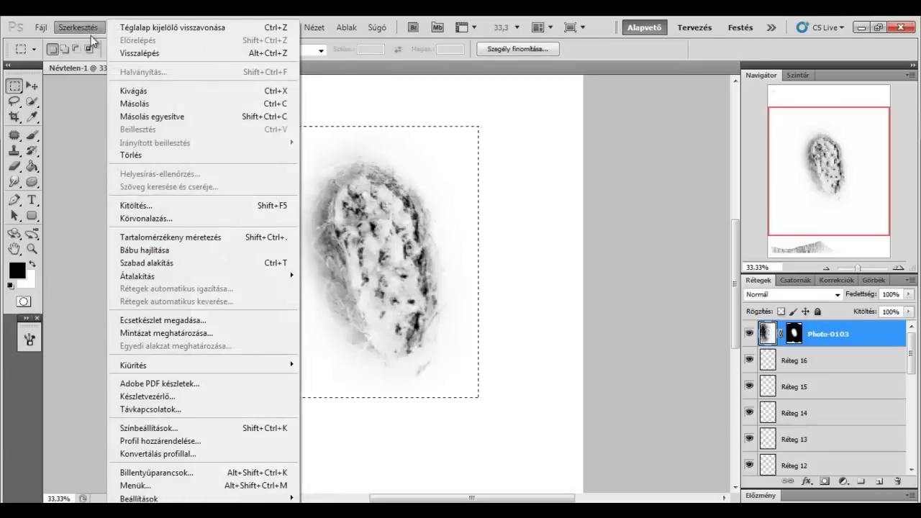
pyautogui.click(222, 325)
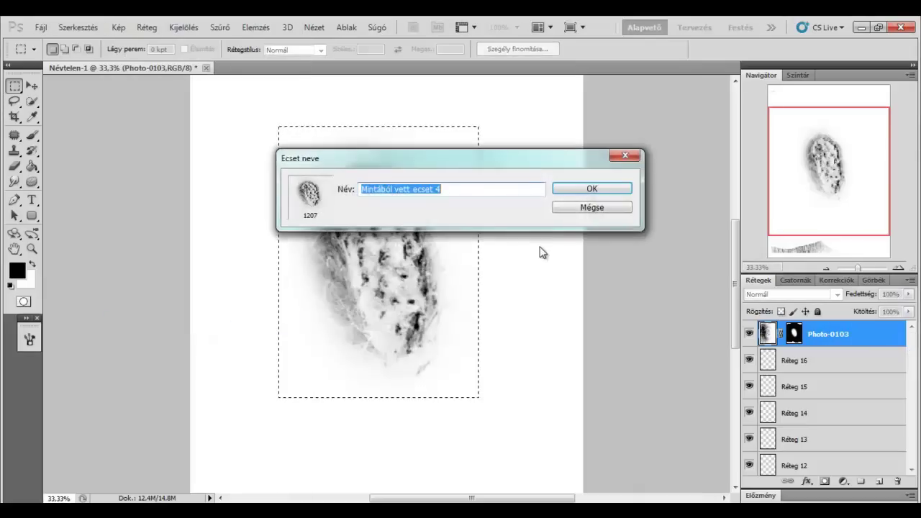
pyautogui.click(585, 191)
pyautogui.hotkey('ctrl', 'd')
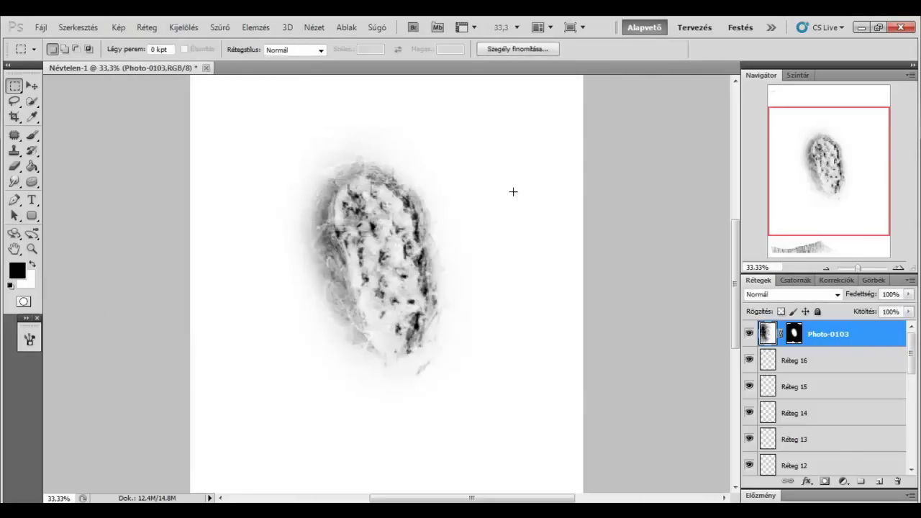
# Delete the wound photo layer and remove the old 1312 brush preset
pyautogui.click(898, 482)
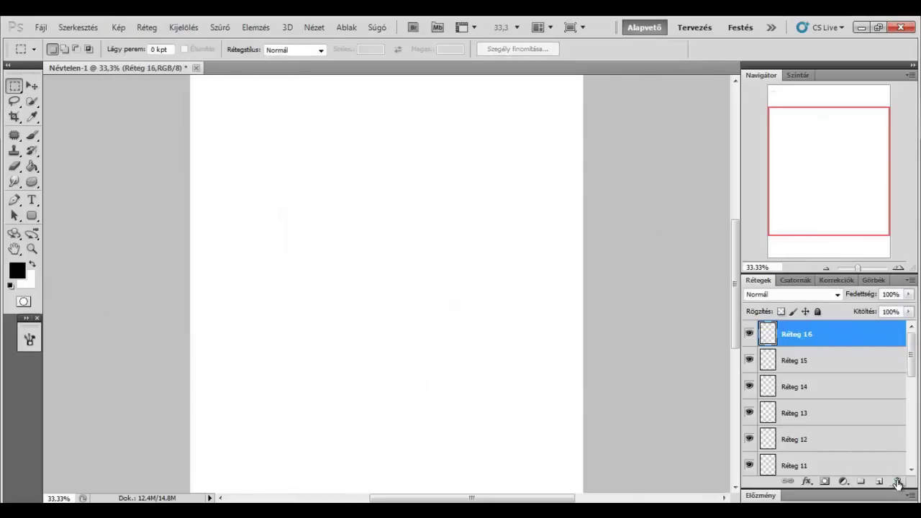
pyautogui.press('b')
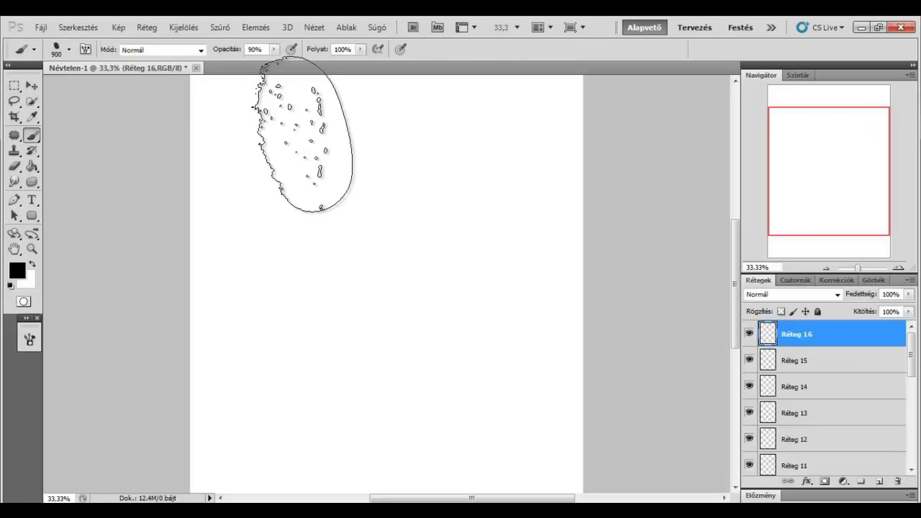
pyautogui.rightClick(325, 200)
pyautogui.click(449, 467)
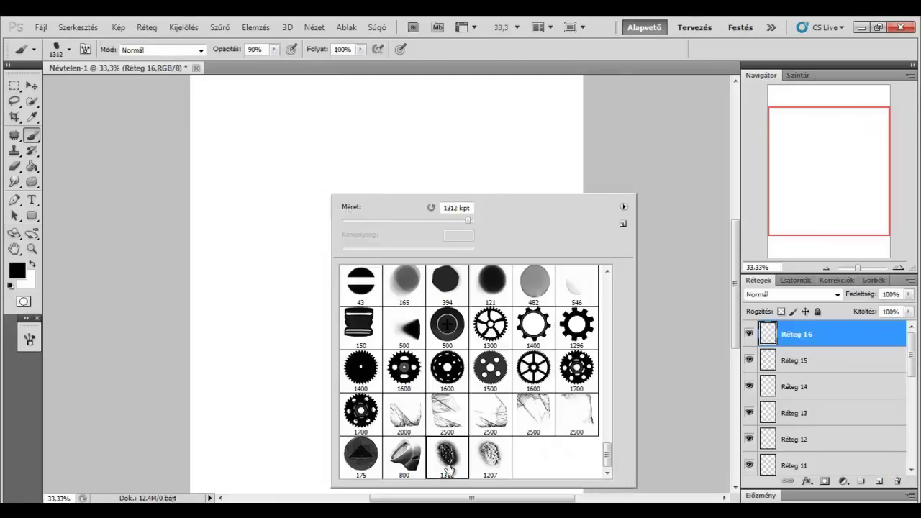
pyautogui.rightClick(450, 466)
pyautogui.click(471, 489)
pyautogui.press('Return')
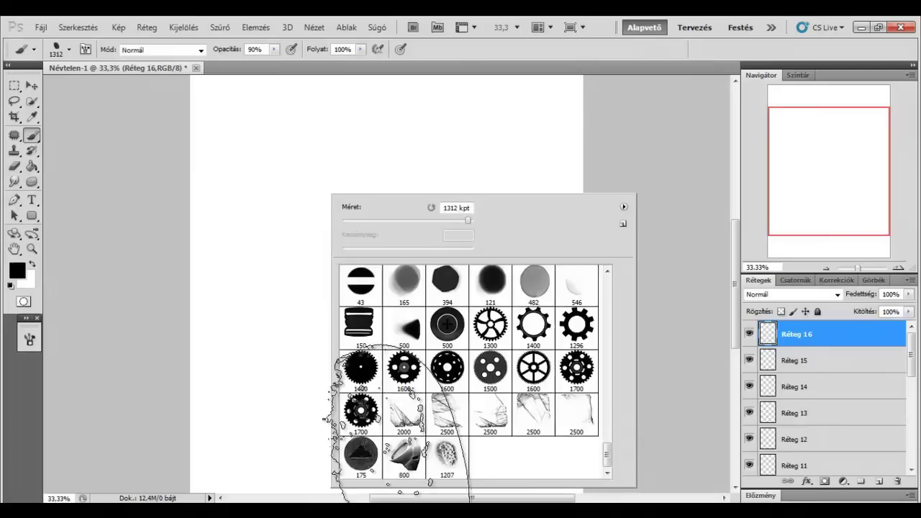
pyautogui.press('Escape')
# Test-paint with the new 1207 wound brush at size 1000, then clear the strokes
pyautogui.rightClick(280, 208)
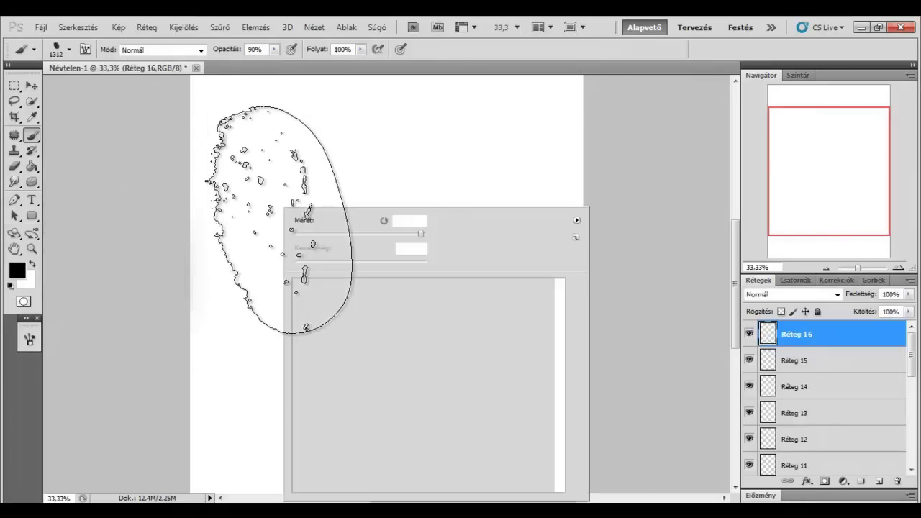
pyautogui.doubleClick(360, 291)
pyautogui.moveTo(281, 176)
pyautogui.mouseDown()
pyautogui.moveTo(266, 176)
pyautogui.moveTo(381, 176)
pyautogui.moveTo(349, 241)
pyautogui.moveTo(403, 216)
pyautogui.mouseUp()
pyautogui.press('[')
pyautogui.moveTo(247, 304)
pyautogui.mouseDown()
pyautogui.moveTo(384, 364)
pyautogui.moveTo(311, 355)
pyautogui.mouseUp()
pyautogui.press('Delete')
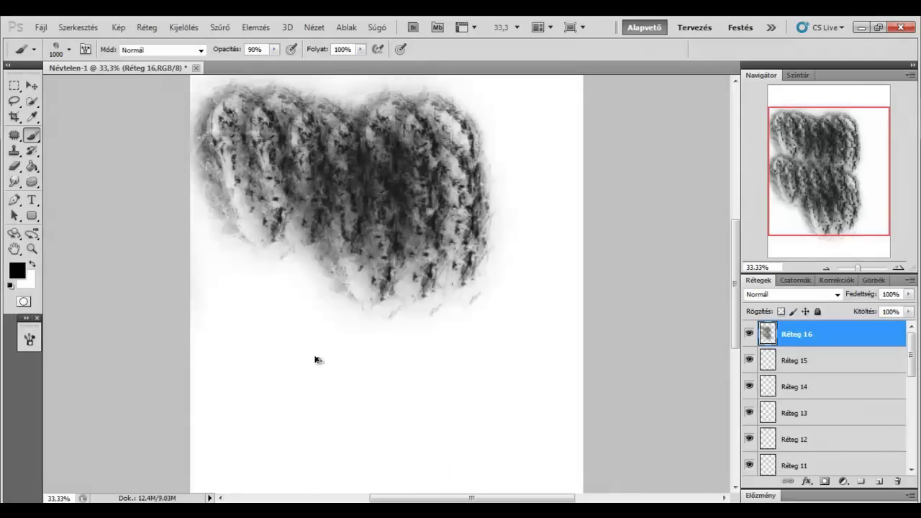
# Enable Shape Dynamics and test the wound brush at size 900
pyautogui.click(29, 339)
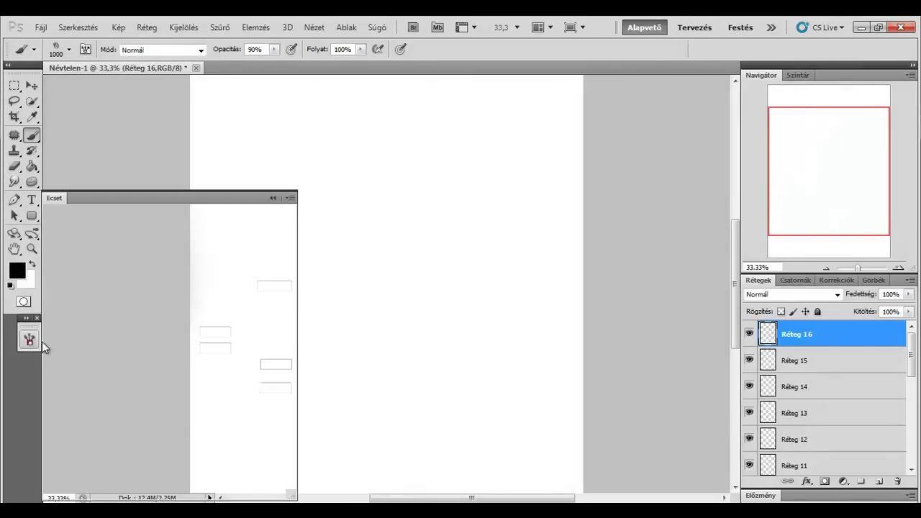
pyautogui.click(82, 250)
pyautogui.moveTo(316, 201); pyautogui.dragTo(446, 295)
pyautogui.press('Delete')
pyautogui.press('[')
pyautogui.moveTo(273, 140)
pyautogui.mouseDown()
pyautogui.moveTo(366, 252)
pyautogui.moveTo(360, 316)
pyautogui.mouseUp()
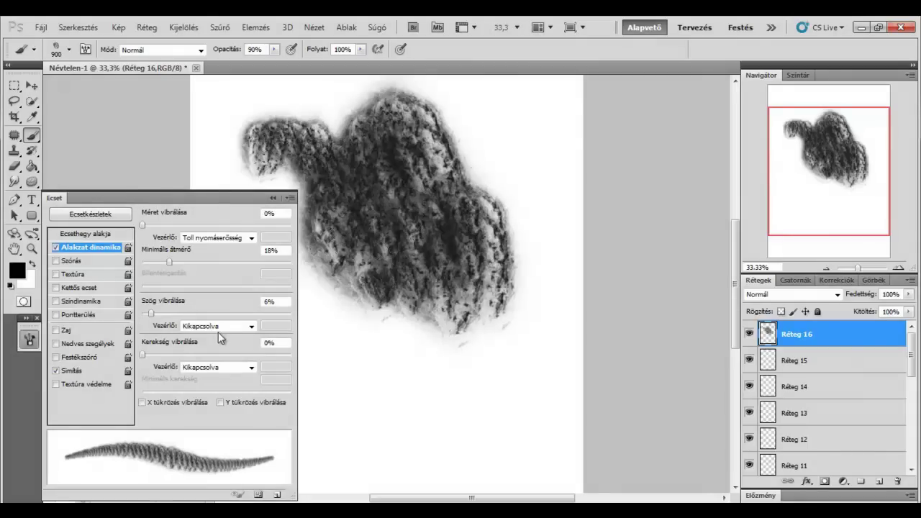
pyautogui.press('Delete')
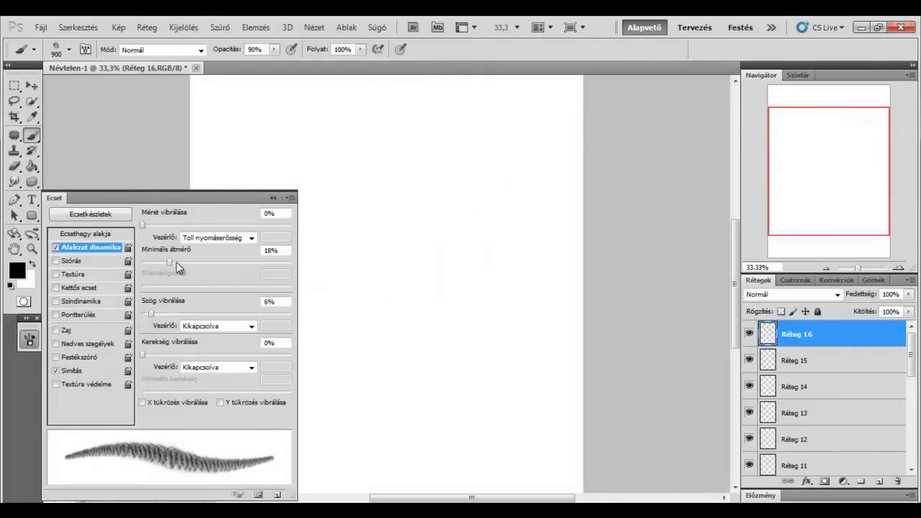
# Set minimum diameter 38%, angle jitter 12% and roundness jitter 66%
pyautogui.moveTo(171, 262); pyautogui.dragTo(187, 261)
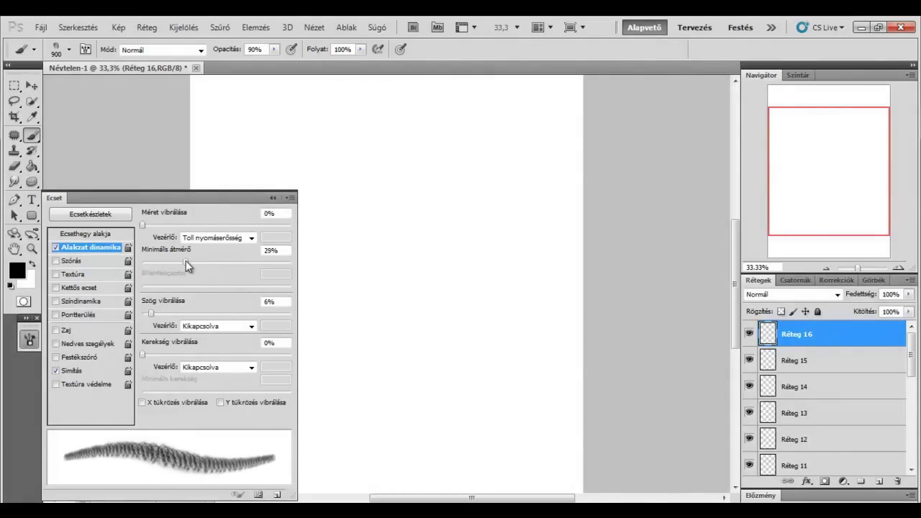
pyautogui.moveTo(392, 173)
pyautogui.mouseDown()
pyautogui.moveTo(496, 205)
pyautogui.moveTo(319, 237)
pyautogui.moveTo(339, 370)
pyautogui.mouseUp()
pyautogui.moveTo(187, 262); pyautogui.dragTo(199, 262)
pyautogui.press('Delete')
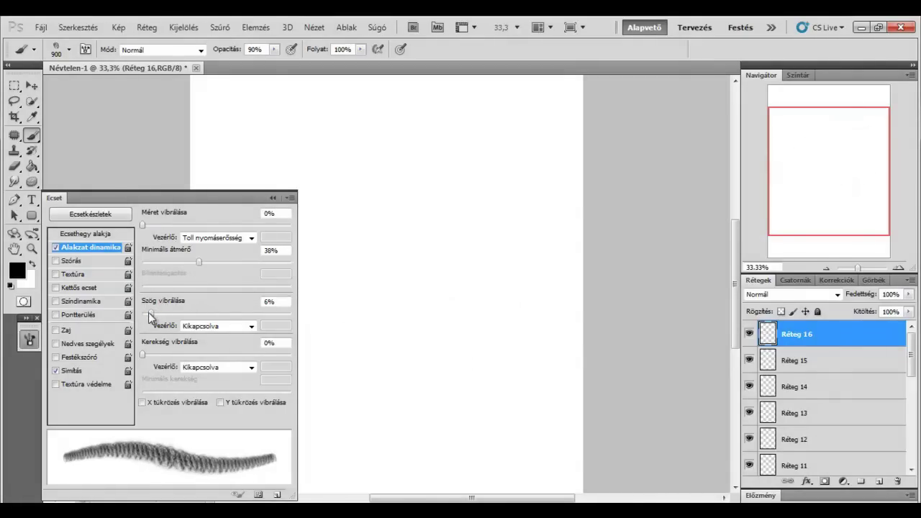
pyautogui.moveTo(150, 312); pyautogui.dragTo(159, 313)
pyautogui.moveTo(143, 355); pyautogui.dragTo(240, 355)
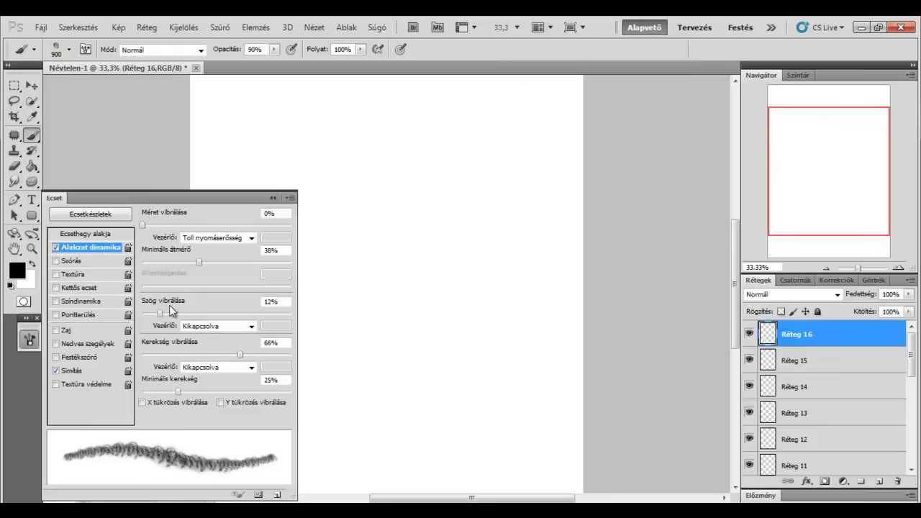
# Widen the brush tip spacing to 33%, test it, and switch on Transfer
pyautogui.click(77, 233)
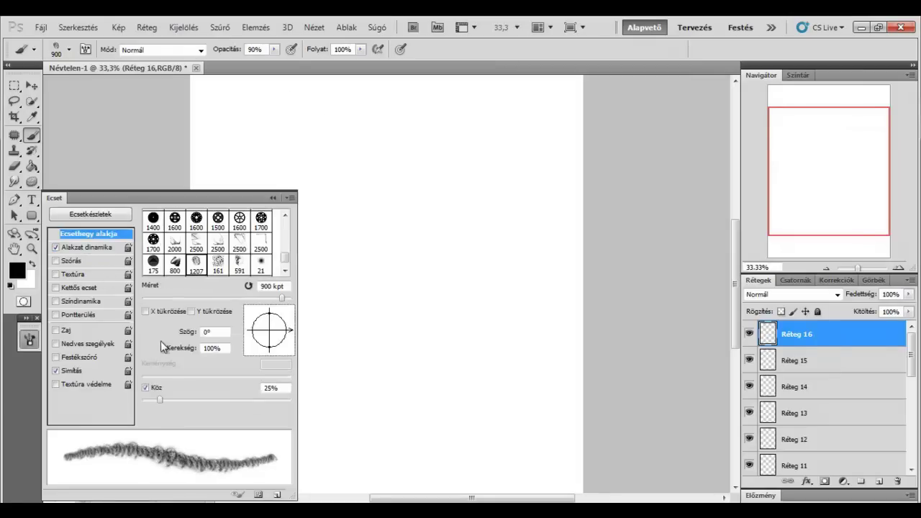
pyautogui.moveTo(159, 398); pyautogui.dragTo(166, 398)
pyautogui.moveTo(295, 144); pyautogui.dragTo(356, 248)
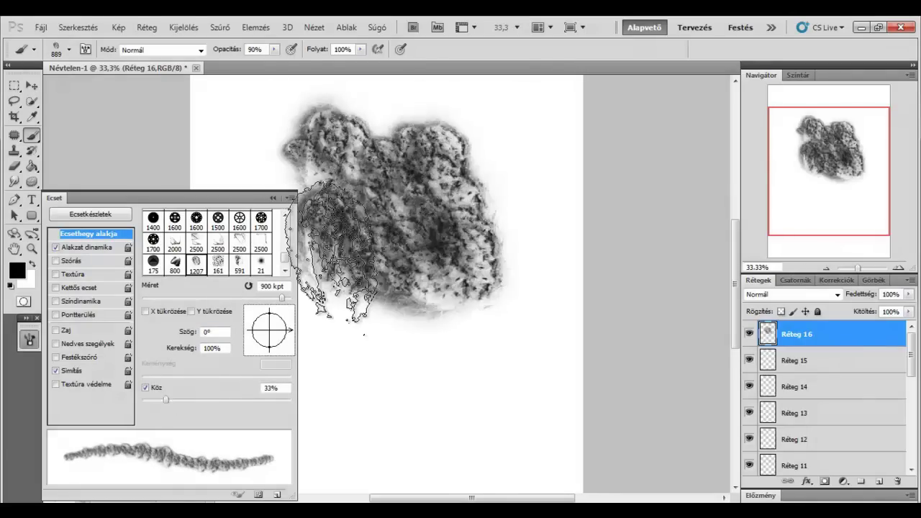
pyautogui.moveTo(356, 248); pyautogui.dragTo(288, 216)
pyautogui.hotkey('ctrl', 'z')
pyautogui.click(78, 314)
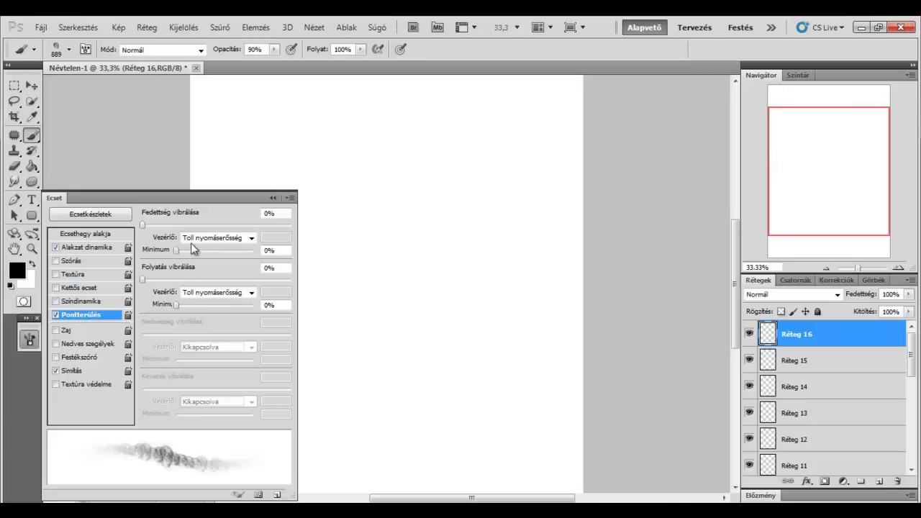
# Turn flow jitter control off and keep opacity on Pen Pressure, then test-paint
pyautogui.click(192, 295)
pyautogui.click(195, 304)
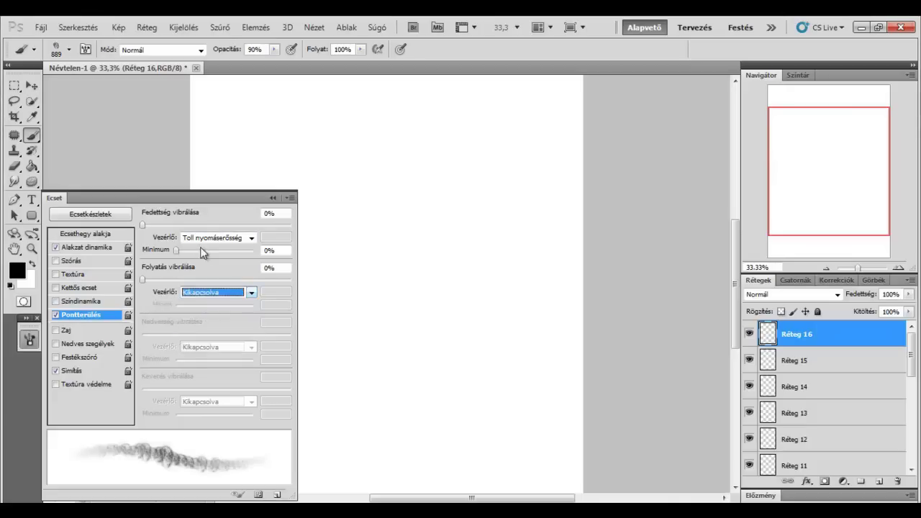
pyautogui.click(203, 238)
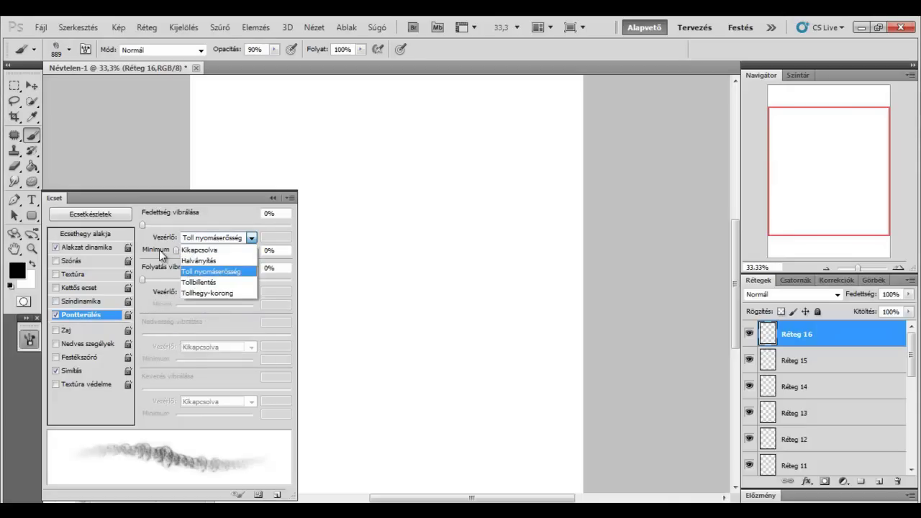
pyautogui.click(158, 252)
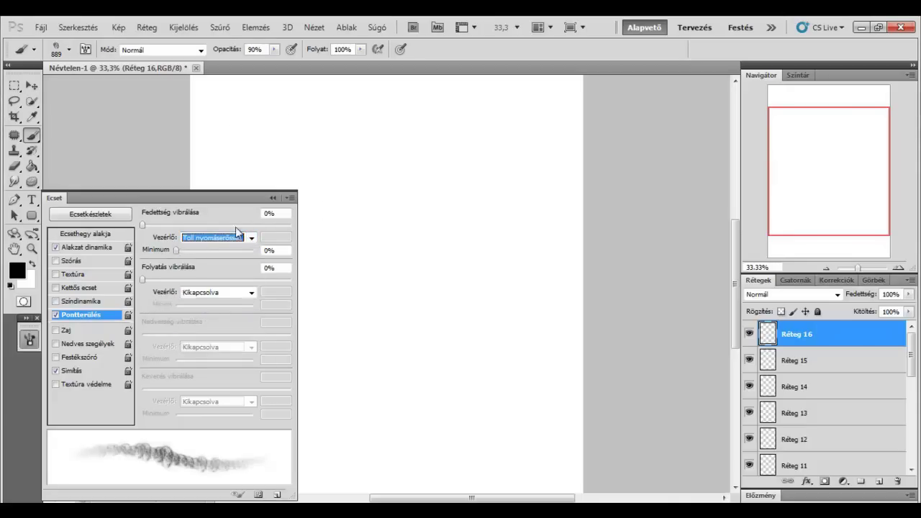
pyautogui.moveTo(302, 144)
pyautogui.mouseDown()
pyautogui.moveTo(435, 176)
pyautogui.moveTo(453, 208)
pyautogui.moveTo(475, 302)
pyautogui.moveTo(392, 295)
pyautogui.mouseUp()
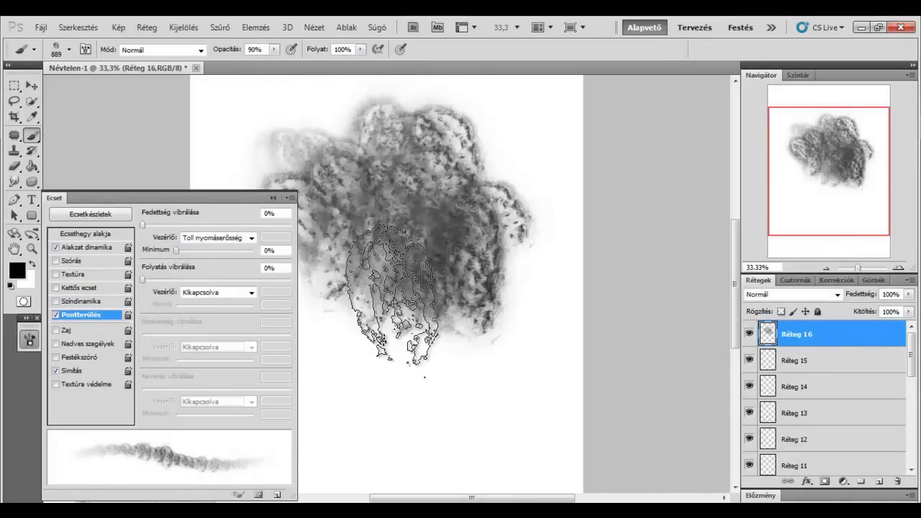
pyautogui.press('Delete')
# Raise the opacity minimum to 100%, test-painting along the way
pyautogui.moveTo(174, 250)
pyautogui.mouseDown()
pyautogui.moveTo(235, 250)
pyautogui.moveTo(176, 251)
pyautogui.mouseUp()
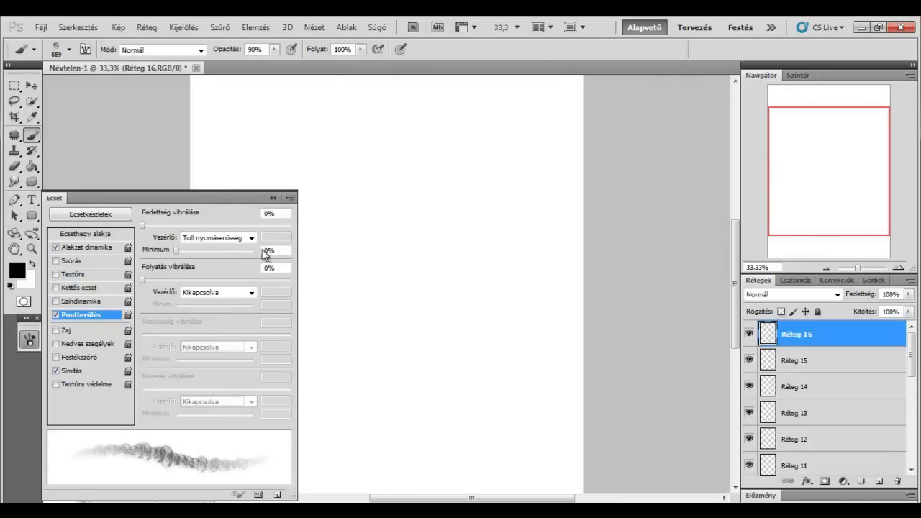
pyautogui.moveTo(248, 126)
pyautogui.mouseDown()
pyautogui.moveTo(370, 123)
pyautogui.moveTo(310, 208)
pyautogui.moveTo(411, 266)
pyautogui.mouseUp()
pyautogui.hotkey('ctrl', 'z')
pyautogui.moveTo(176, 251); pyautogui.dragTo(257, 250)
pyautogui.moveTo(252, 137)
pyautogui.mouseDown()
pyautogui.moveTo(421, 144)
pyautogui.moveTo(421, 216)
pyautogui.moveTo(468, 223)
pyautogui.mouseUp()
# Give the brush the grey speckled texture at 373% scale in Lineáris égetés mode, then test it
pyautogui.hotkey('ctrl', 'alt', 'z')
pyautogui.click(72, 274)
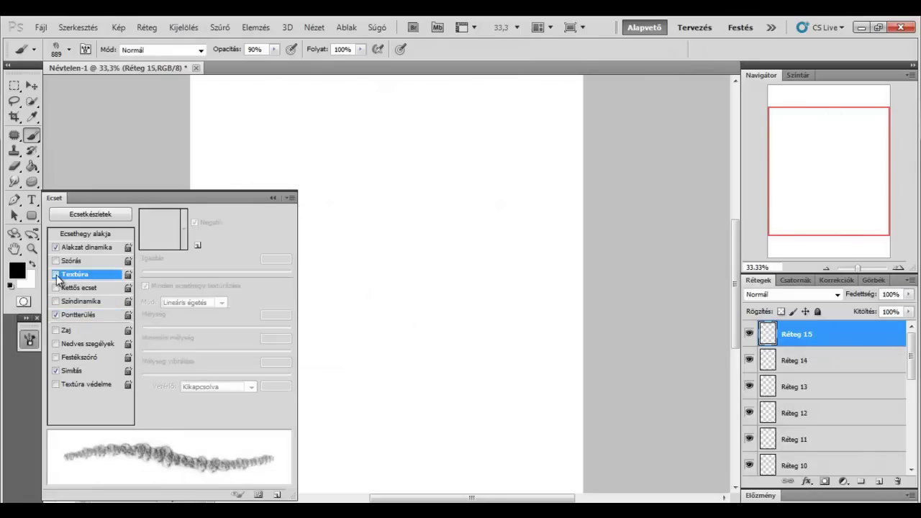
pyautogui.click(56, 274)
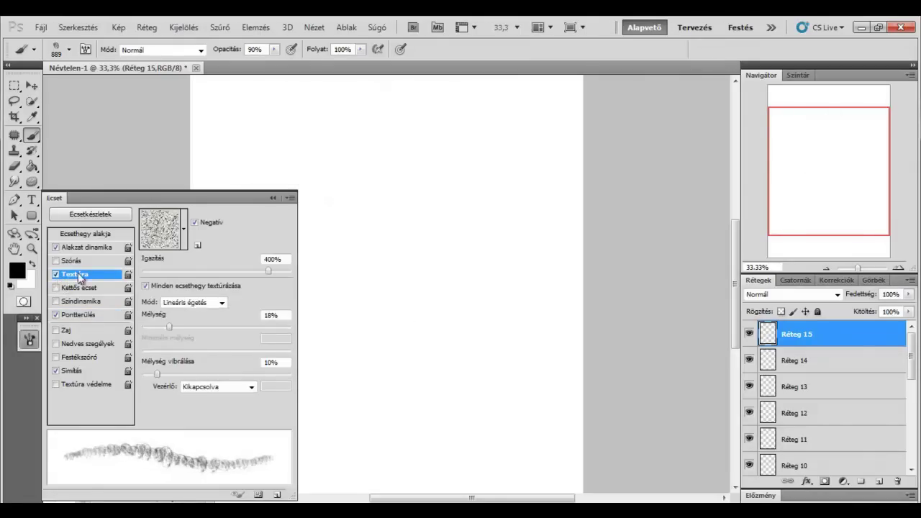
pyautogui.click(154, 242)
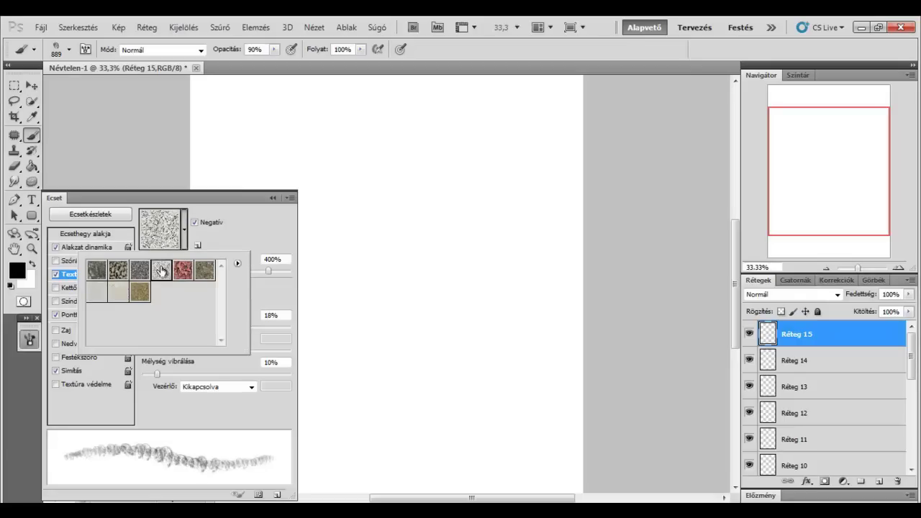
pyautogui.doubleClick(161, 271)
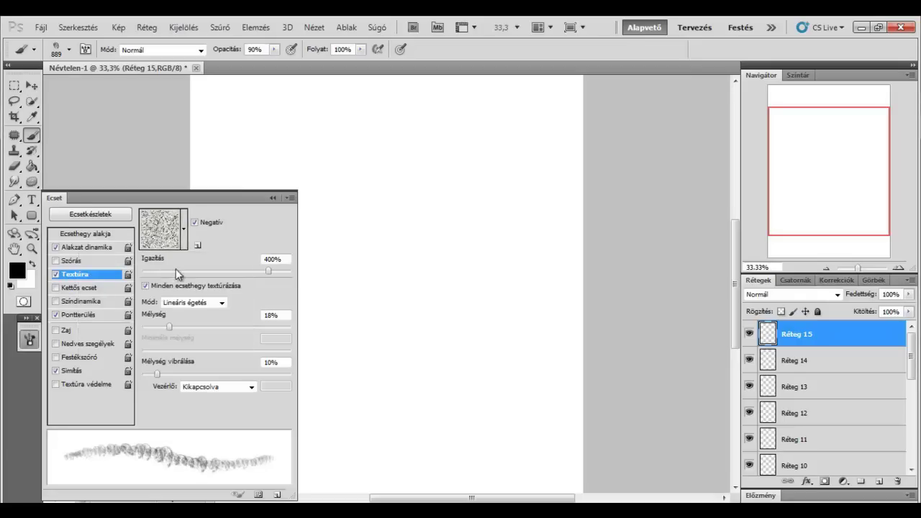
pyautogui.moveTo(264, 271)
pyautogui.mouseDown()
pyautogui.moveTo(241, 273)
pyautogui.moveTo(266, 271)
pyautogui.mouseUp()
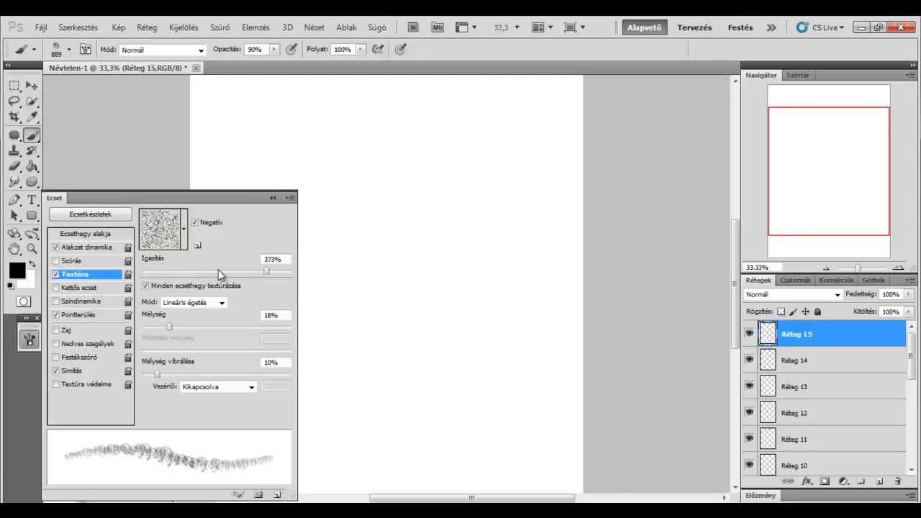
pyautogui.click(219, 302)
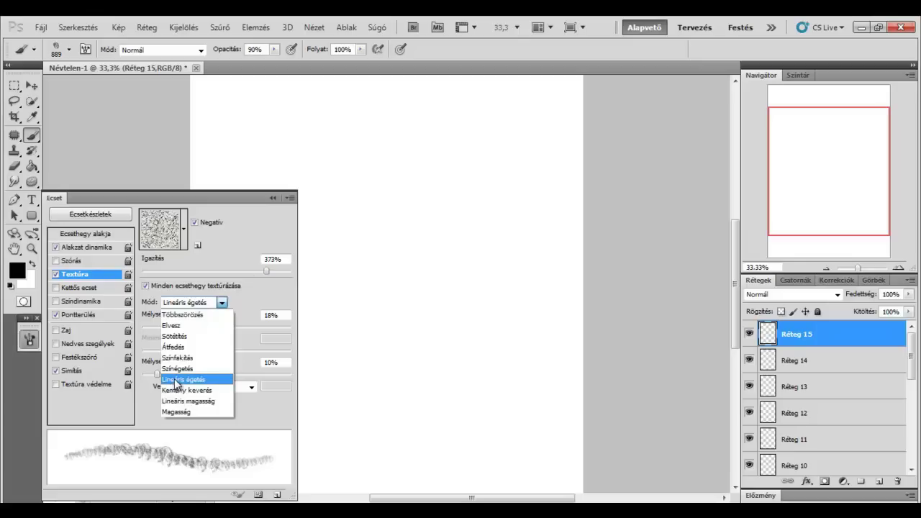
pyautogui.press('Escape')
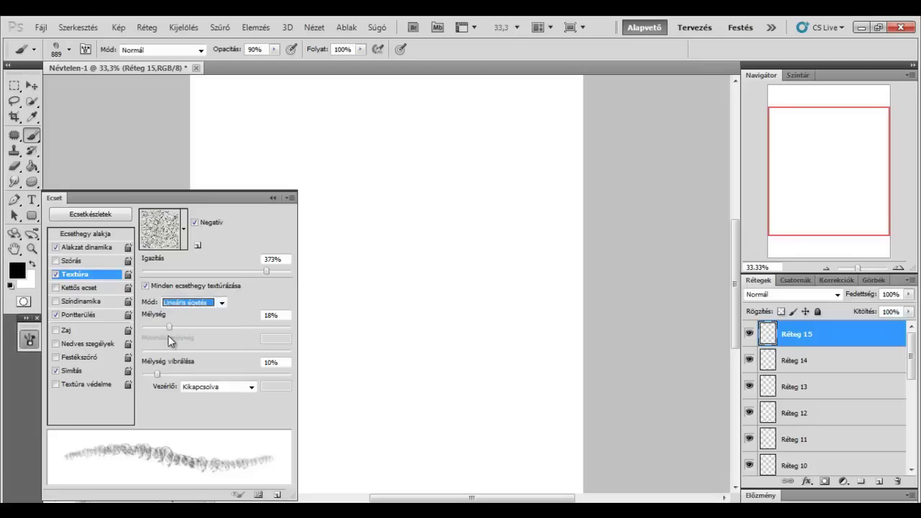
pyautogui.moveTo(389, 187)
pyautogui.mouseDown()
pyautogui.moveTo(336, 236)
pyautogui.moveTo(335, 255)
pyautogui.mouseUp()
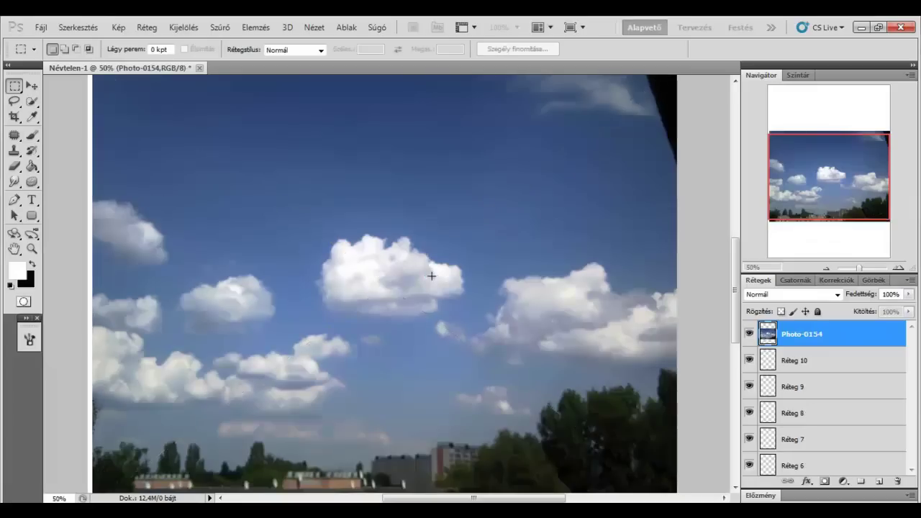
# Desaturate the Photo-0154 cloud photo to greyscale
pyautogui.press('b')
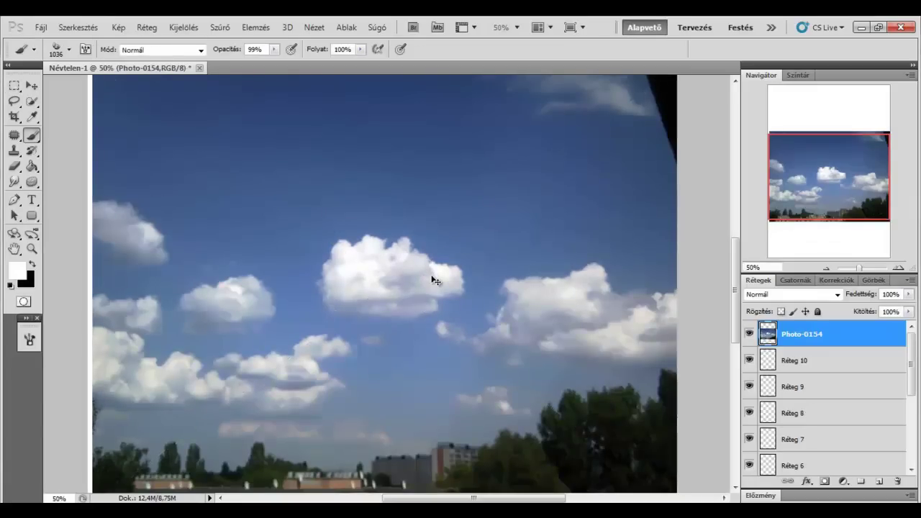
pyautogui.hotkey('ctrl', 'shift', 'u')
pyautogui.press('m')
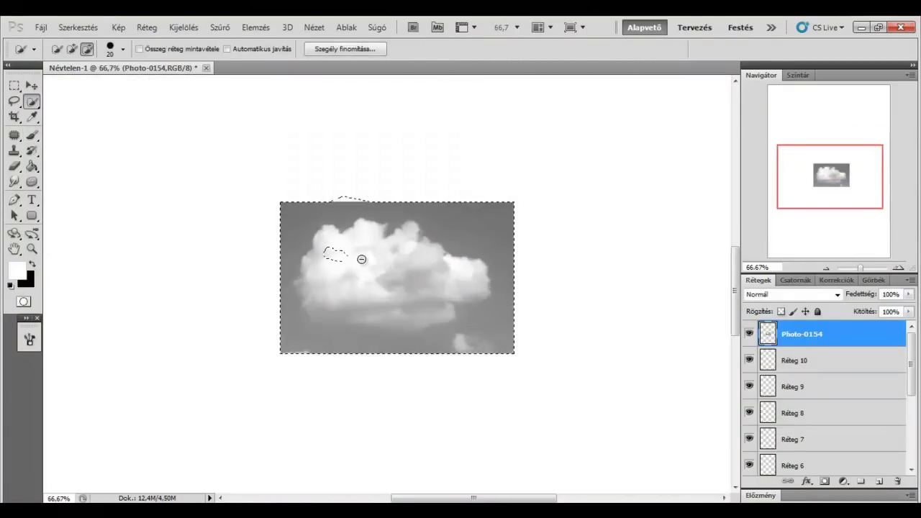
# Quick-select the central cloud and invert the image so the cloud turns dark
pyautogui.moveTo(361, 259); pyautogui.dragTo(458, 285)
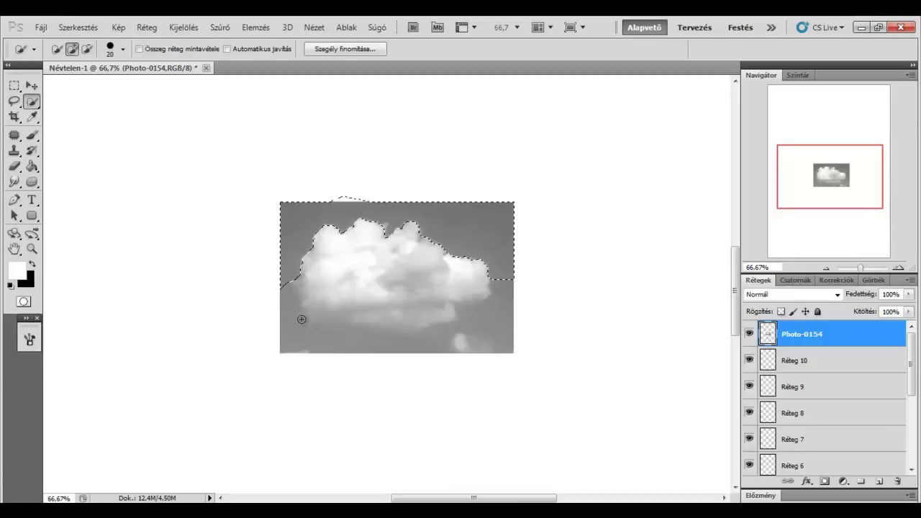
pyautogui.moveTo(306, 321)
pyautogui.mouseDown()
pyautogui.moveTo(328, 341)
pyautogui.moveTo(410, 349)
pyautogui.mouseUp()
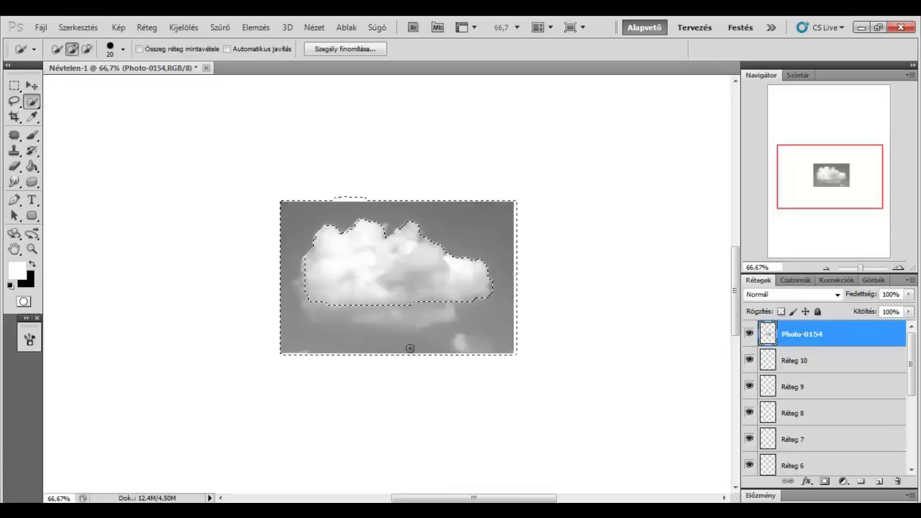
pyautogui.moveTo(443, 308)
pyautogui.mouseDown()
pyautogui.moveTo(342, 320)
pyautogui.moveTo(350, 354)
pyautogui.mouseUp()
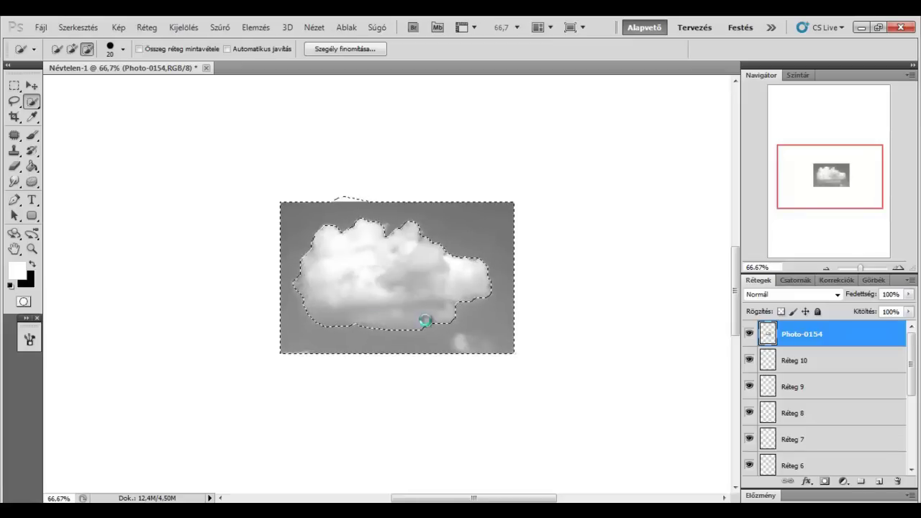
pyautogui.hotkey('ctrl', 'i')
# Refine the selection edge along the cloud's top and apply it
pyautogui.click(343, 49)
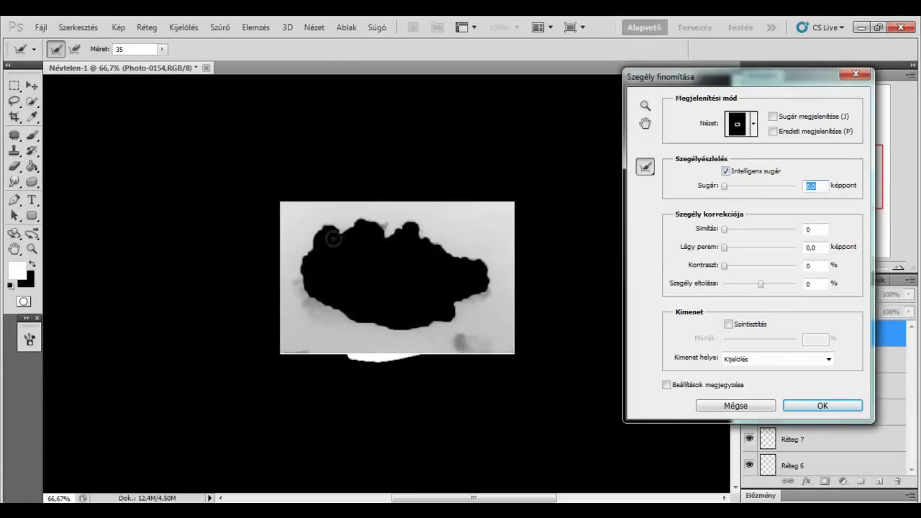
pyautogui.moveTo(358, 224)
pyautogui.mouseDown()
pyautogui.moveTo(452, 251)
pyautogui.moveTo(464, 317)
pyautogui.moveTo(350, 324)
pyautogui.moveTo(307, 247)
pyautogui.mouseUp()
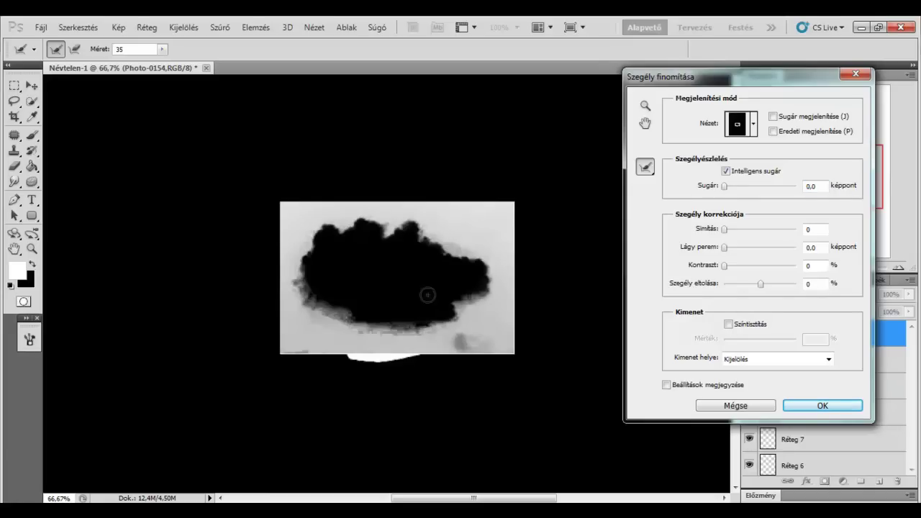
pyautogui.press('Return')
pyautogui.press('m')
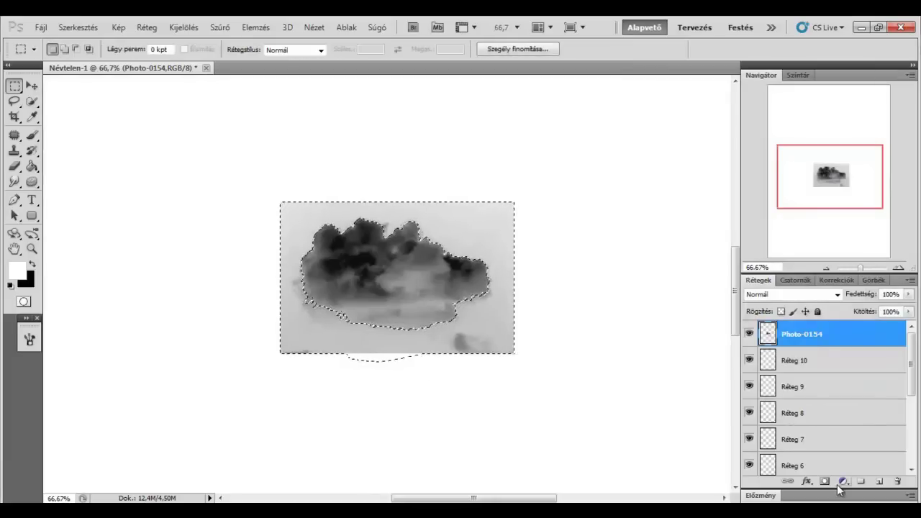
# Mask the cloud photo layer and duplicate it as Photo-0154 másolat
pyautogui.hotkey('ctrl', 'shift', 'm')
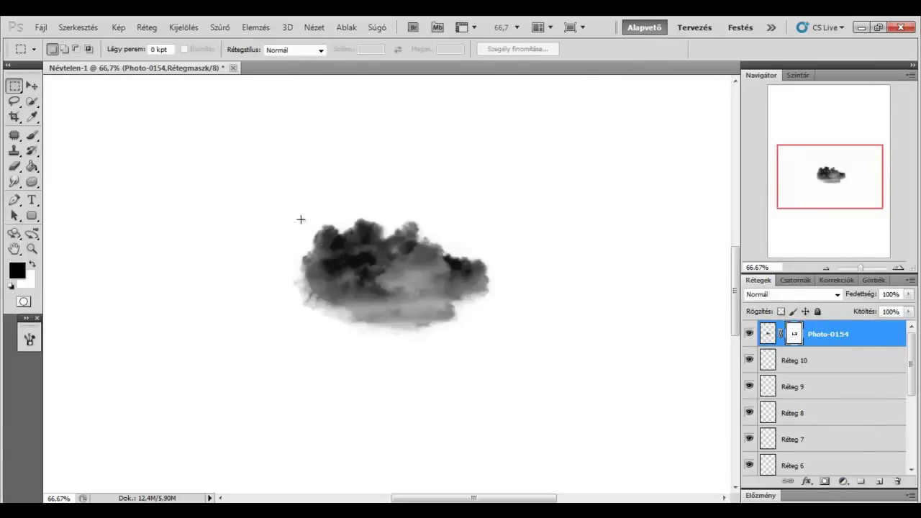
pyautogui.moveTo(866, 337); pyautogui.dragTo(880, 482)
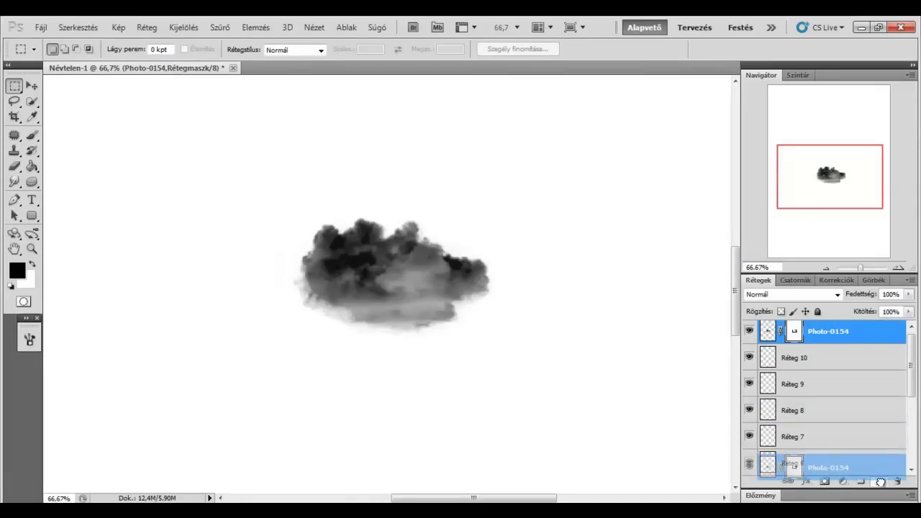
pyautogui.moveTo(880, 481); pyautogui.dragTo(880, 481)
pyautogui.press('x')
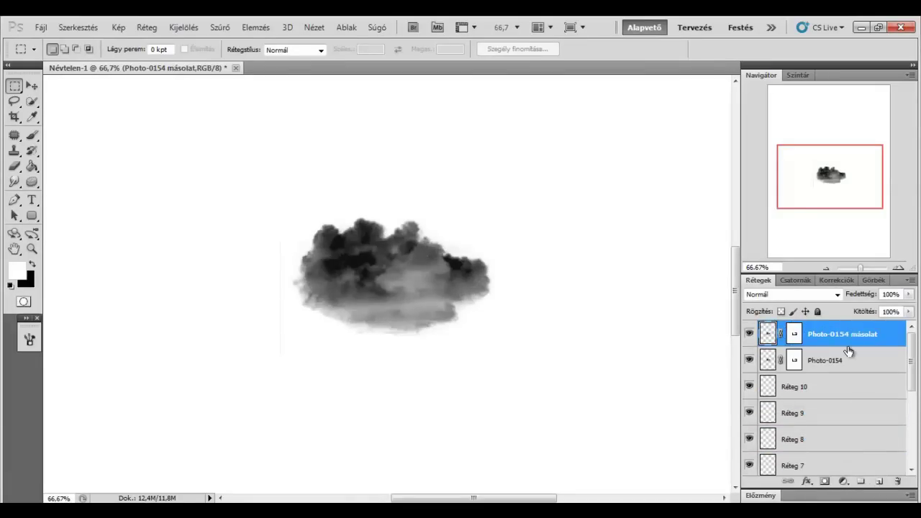
# Toggle the duplicate's visibility to compare, then select both cloud layers
pyautogui.click(749, 334)
pyautogui.click(750, 334)
pyautogui.click(750, 334)
pyautogui.click(750, 334)
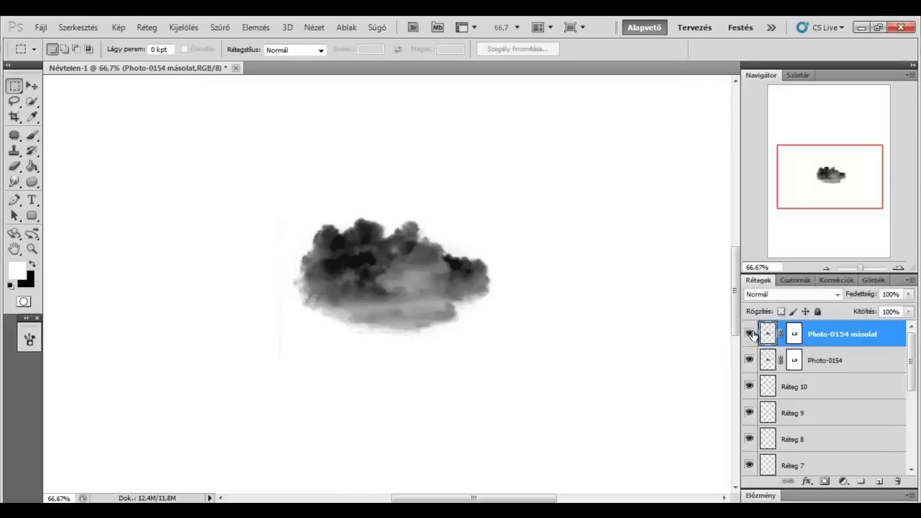
pyautogui.keyDown('shift'); pyautogui.click(858, 368); pyautogui.keyUp('shift')
# Merge both cloud layers, then copy the cloud to Réteg 11 and shift it right to overlap
pyautogui.rightClick(859, 367)
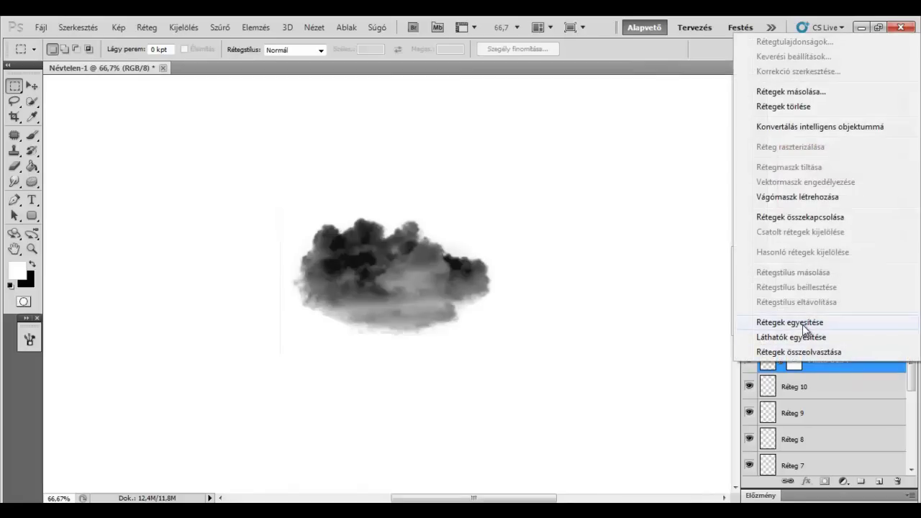
pyautogui.click(805, 328)
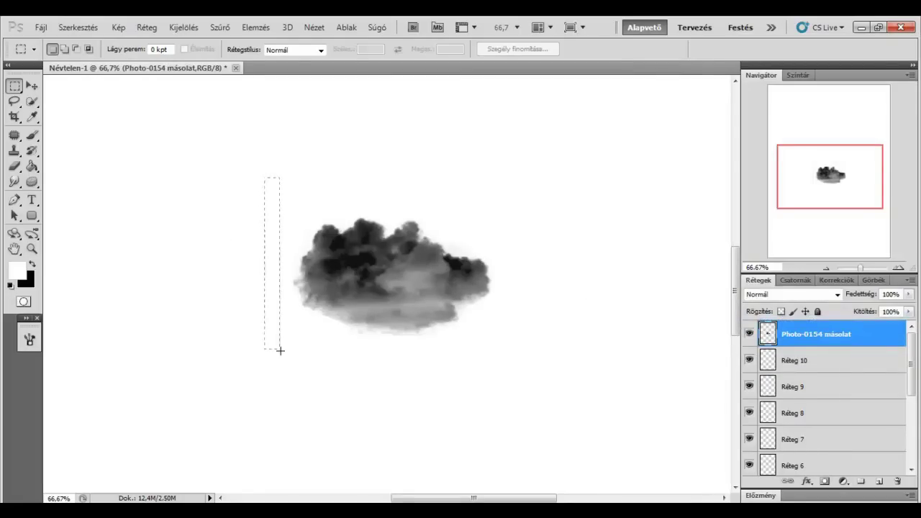
pyautogui.moveTo(256, 323); pyautogui.dragTo(521, 366)
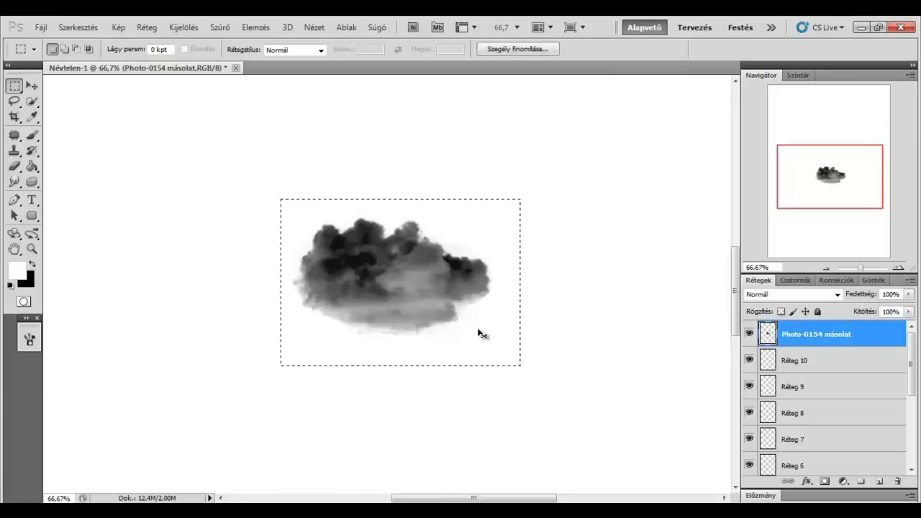
pyautogui.hotkey('ctrl', 'j')
pyautogui.press('v')
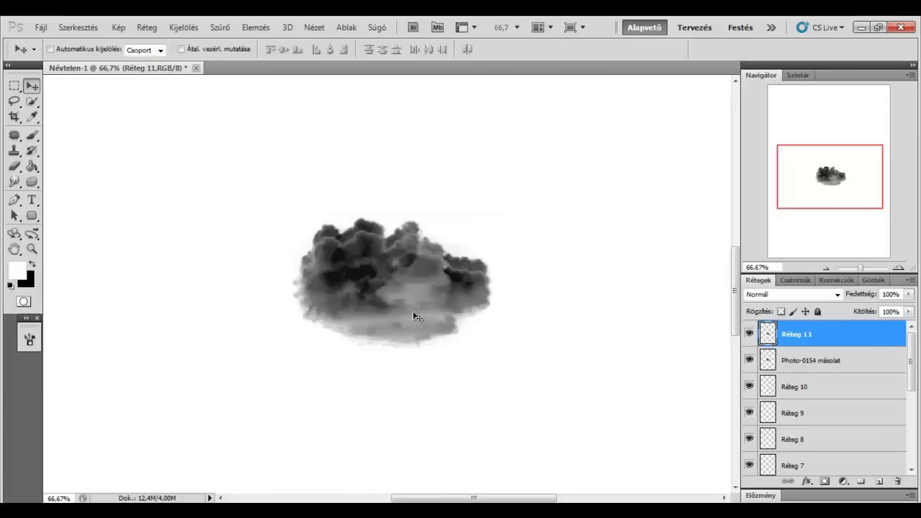
pyautogui.moveTo(413, 313); pyautogui.dragTo(480, 319)
pyautogui.press('m')
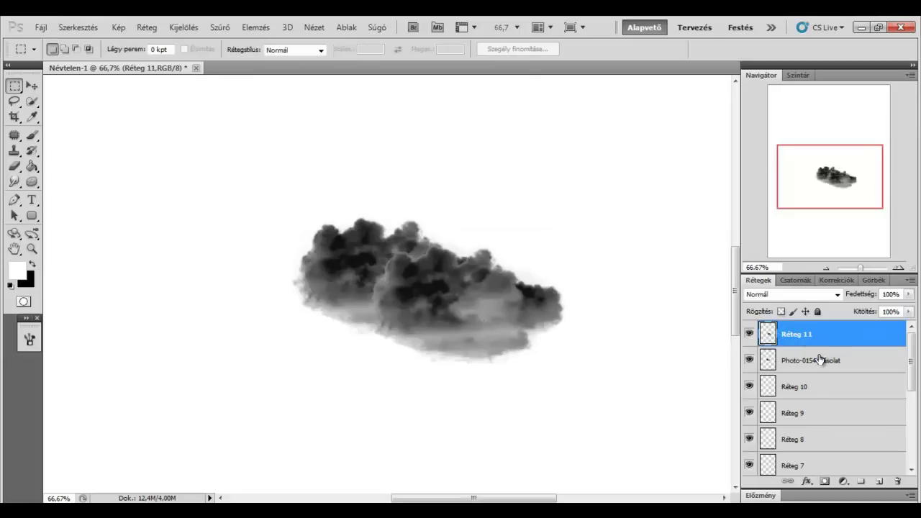
# Stretch the Réteg 11 cloud copy to about 147% width, move it right, and erase along the overlap
pyautogui.click(749, 335)
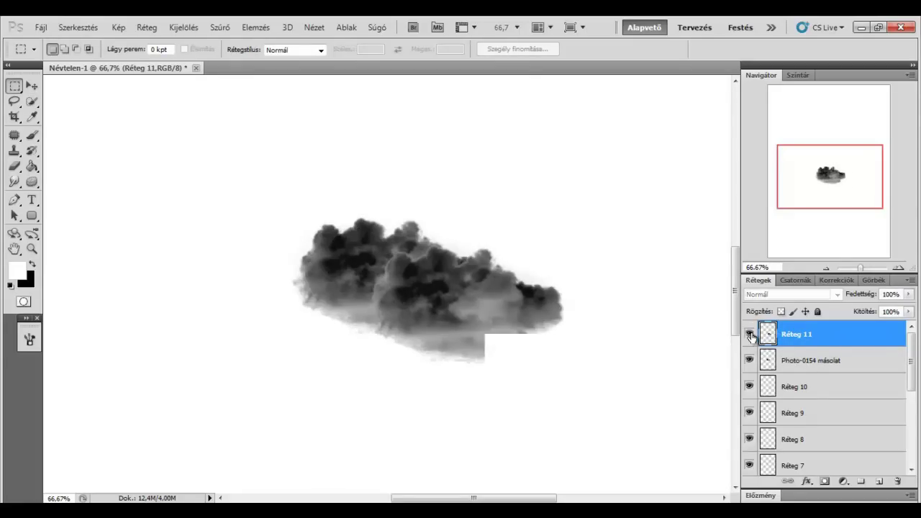
pyautogui.hotkey('ctrl', 't')
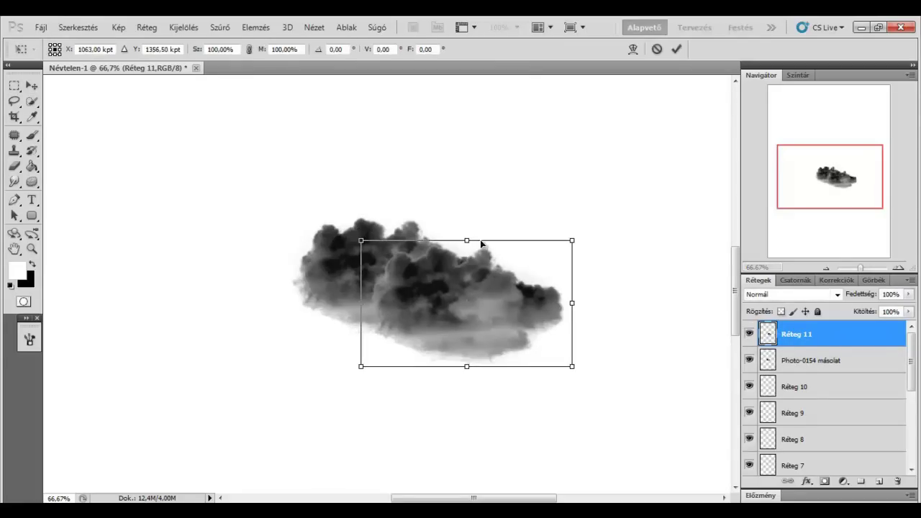
pyautogui.moveTo(566, 293); pyautogui.dragTo(615, 295)
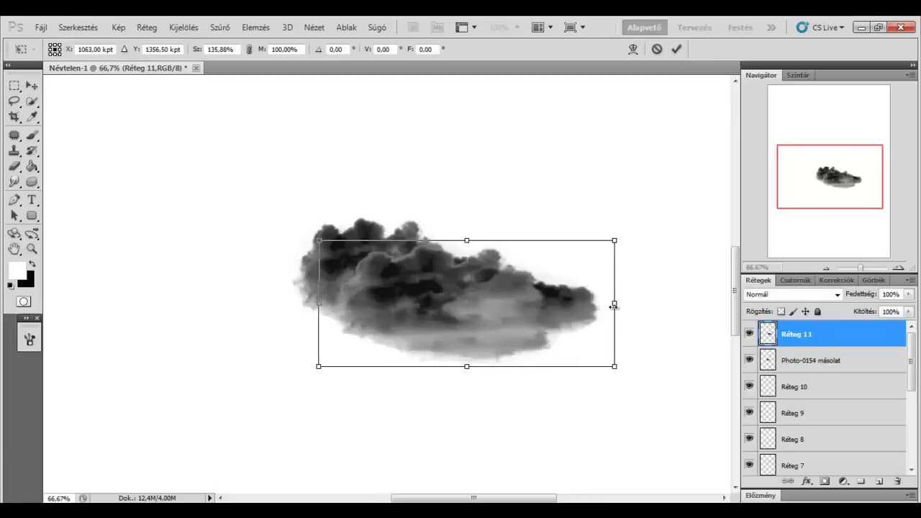
pyautogui.moveTo(484, 288)
pyautogui.mouseDown()
pyautogui.moveTo(532, 293)
pyautogui.moveTo(534, 317)
pyautogui.mouseUp()
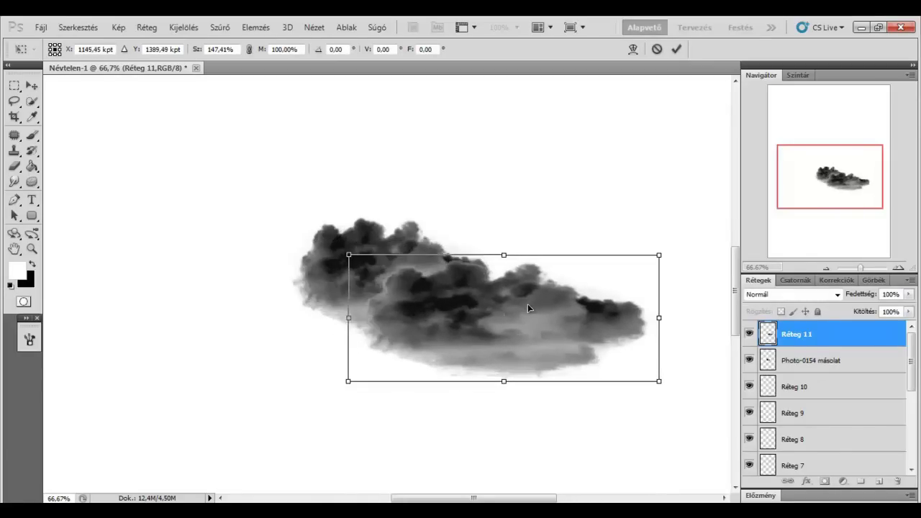
pyautogui.press('Return')
pyautogui.press('e')
pyautogui.moveTo(441, 264); pyautogui.dragTo(371, 246)
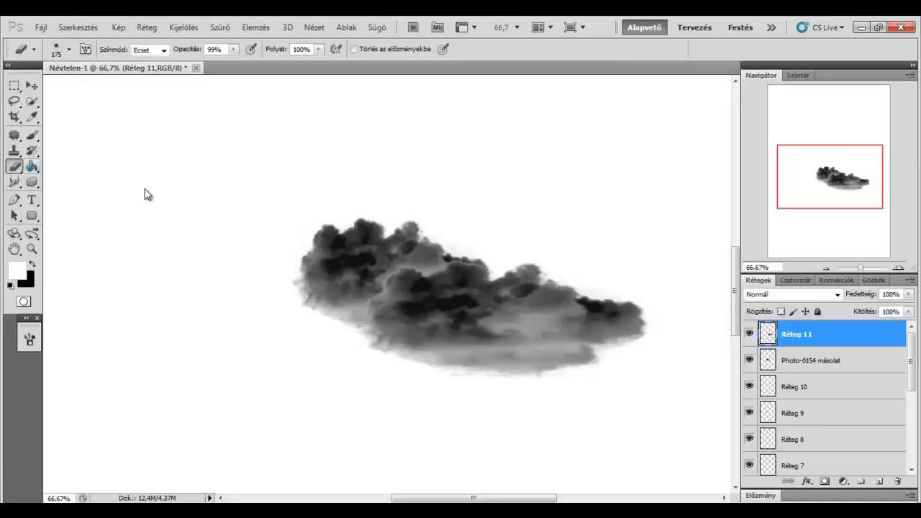
# Erase the dark seam in the cloud's centre with a soft round eraser at size 125
pyautogui.press('[')
pyautogui.moveTo(382, 267); pyautogui.dragTo(386, 274)
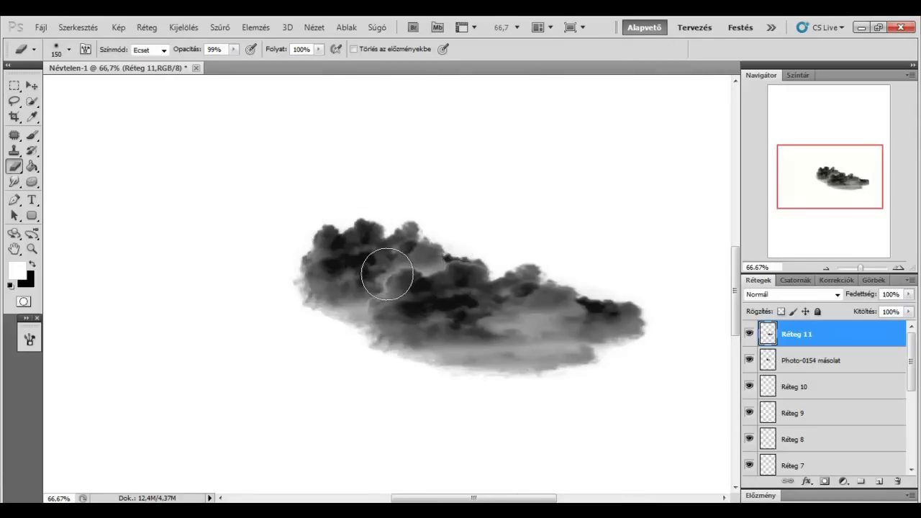
pyautogui.rightClick(384, 212)
pyautogui.click(504, 299)
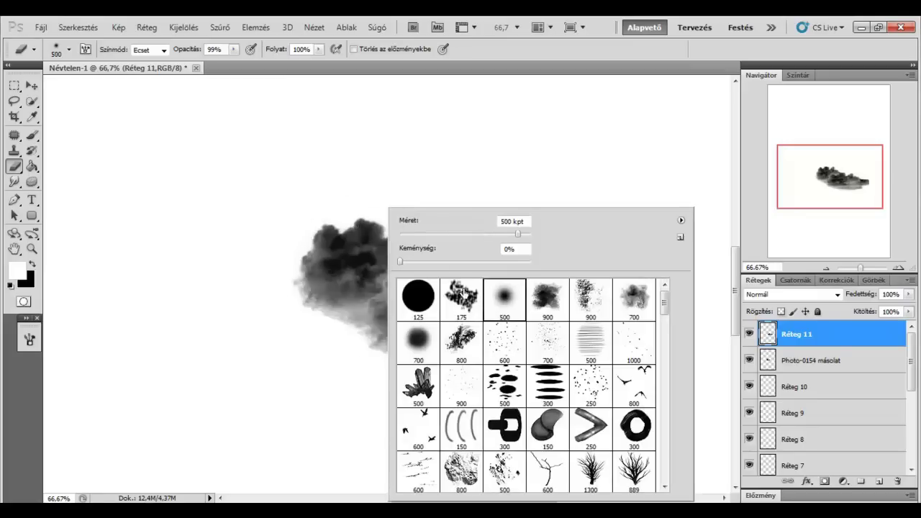
pyautogui.press('Return')
pyautogui.press('[')
pyautogui.press('[')
pyautogui.press('[')
pyautogui.moveTo(378, 277); pyautogui.dragTo(432, 267)
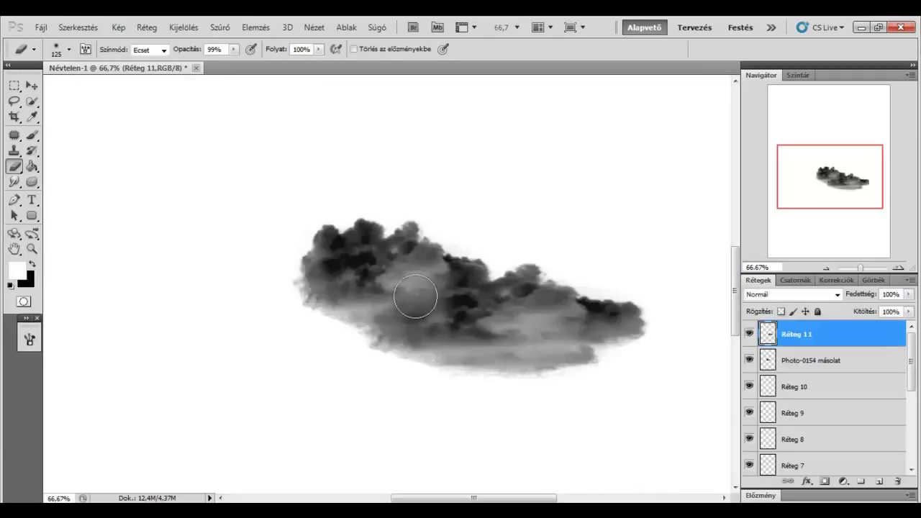
# Define the marqueed cloud as a new brush preset
pyautogui.press('m')
pyautogui.moveTo(286, 182); pyautogui.dragTo(686, 414)
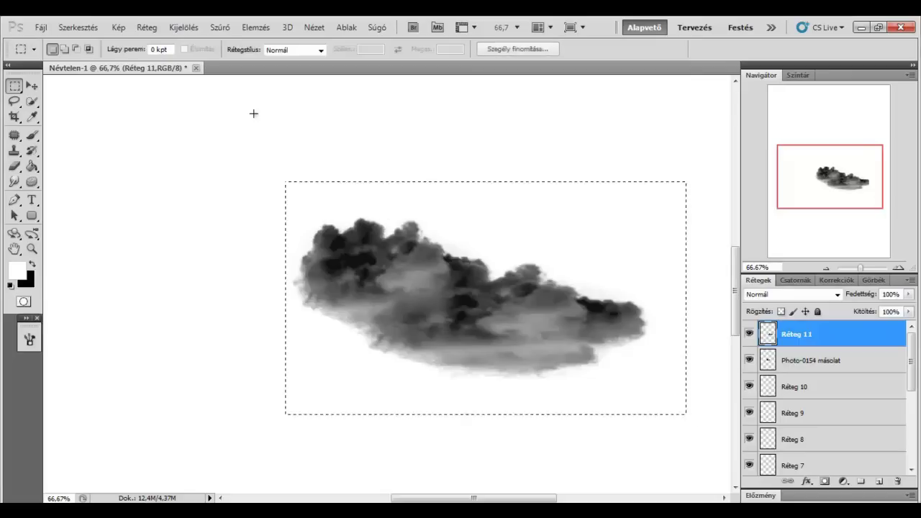
pyautogui.click(89, 29)
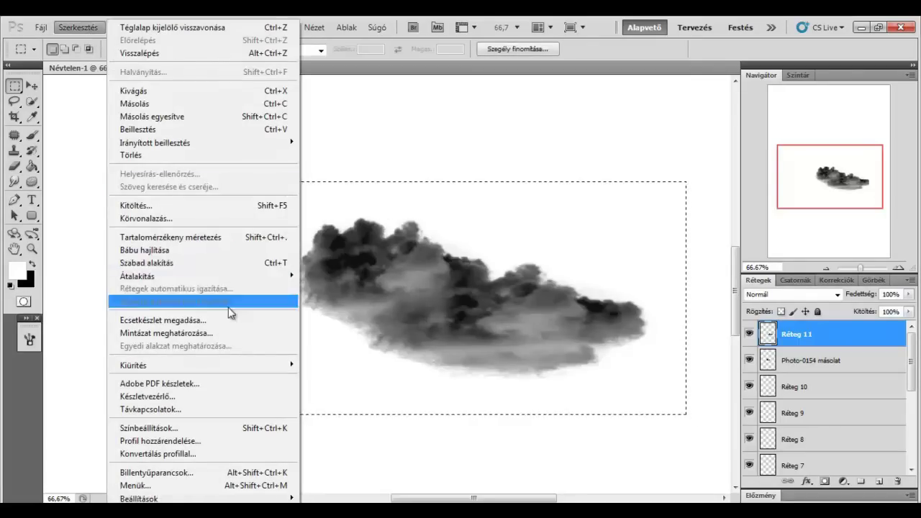
pyautogui.click(231, 320)
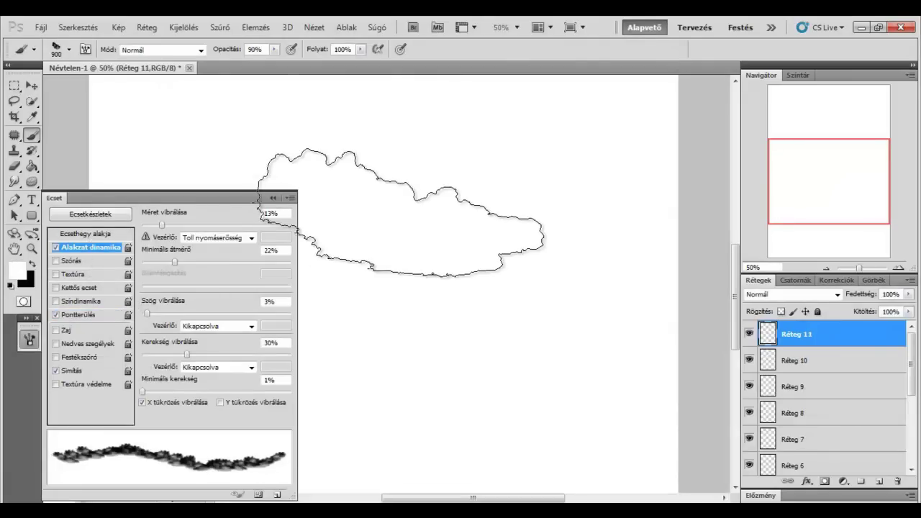
# Set the cloud brush's Shape Dynamics and test a black stroke, then undo it
pyautogui.click(103, 236)
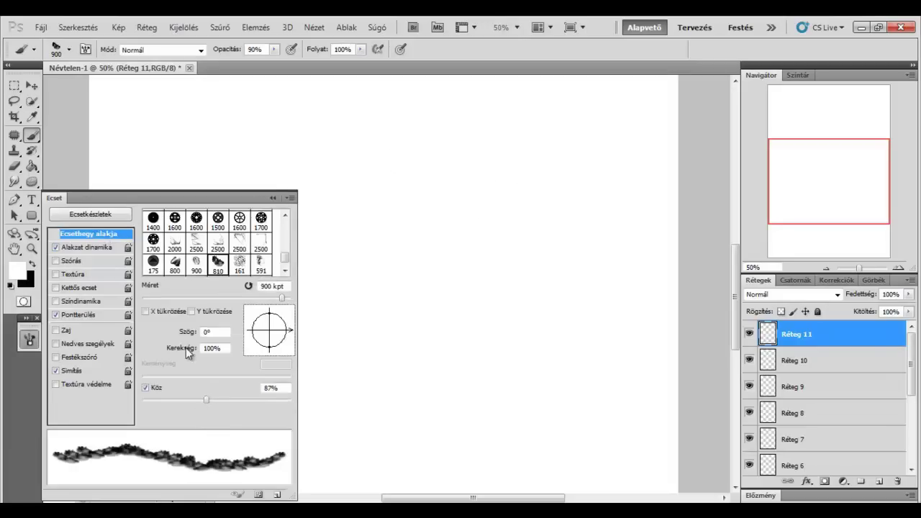
pyautogui.click(85, 247)
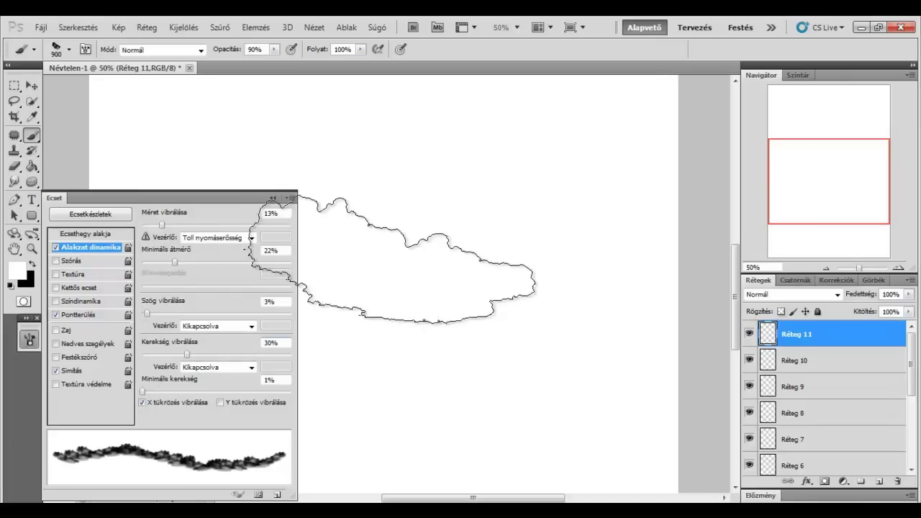
pyautogui.press('x')
pyautogui.moveTo(395, 180); pyautogui.dragTo(362, 175)
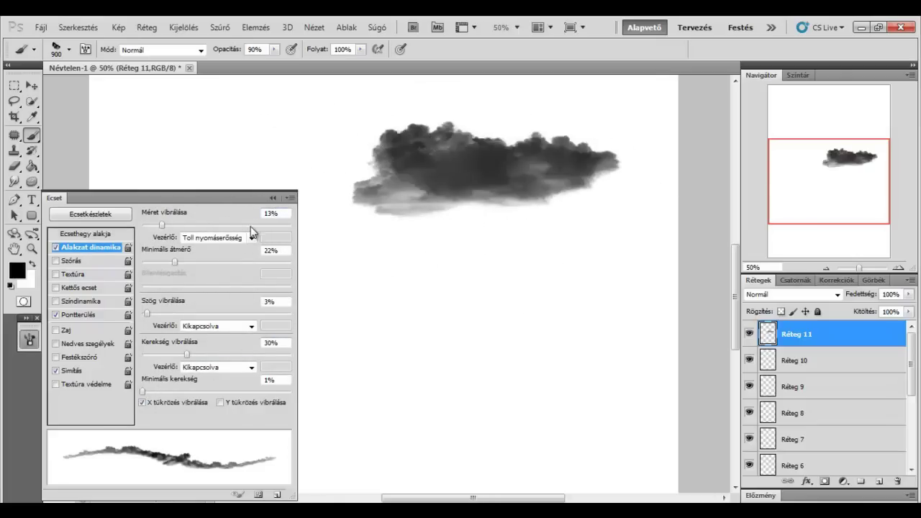
pyautogui.hotkey('ctrl', 'z')
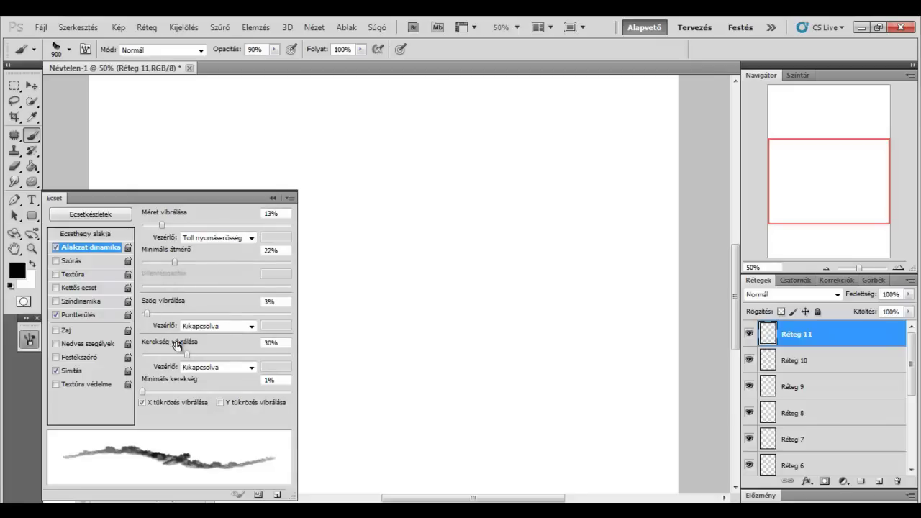
# Set Transfer opacity and flow jitter, then test-paint cloud strokes and undo them
pyautogui.click(75, 316)
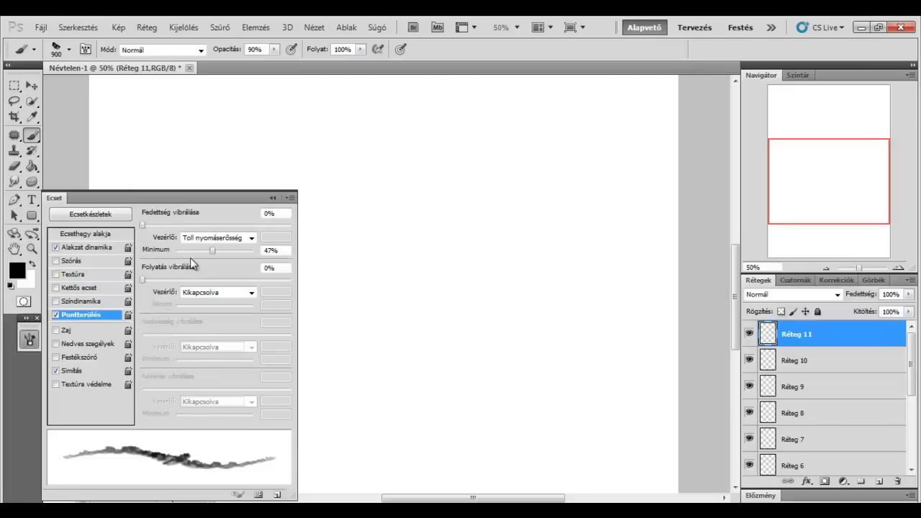
pyautogui.click(28, 346)
pyautogui.moveTo(286, 194); pyautogui.dragTo(493, 160)
pyautogui.hotkey('ctrl', 'z')
pyautogui.moveTo(322, 282)
pyautogui.mouseDown()
pyautogui.moveTo(424, 275)
pyautogui.moveTo(261, 302)
pyautogui.mouseUp()
pyautogui.hotkey('ctrl', 'z')
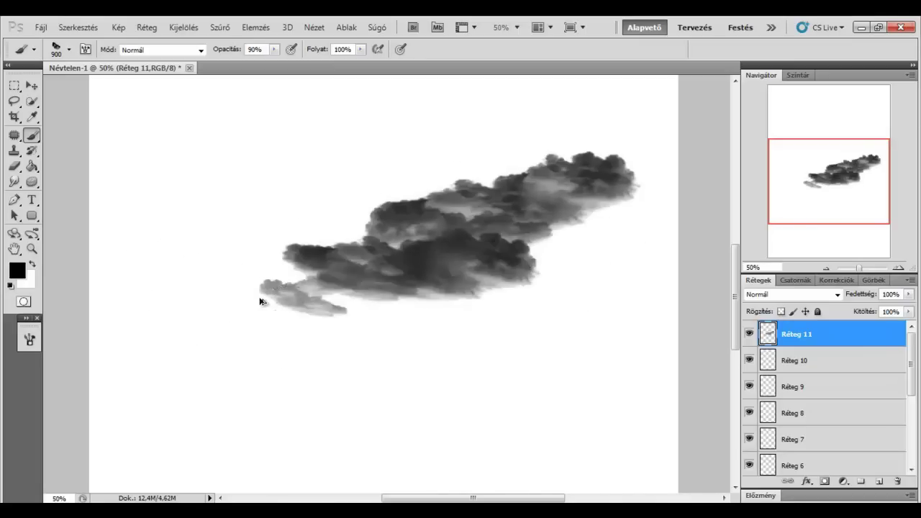
pyautogui.click(638, 491)
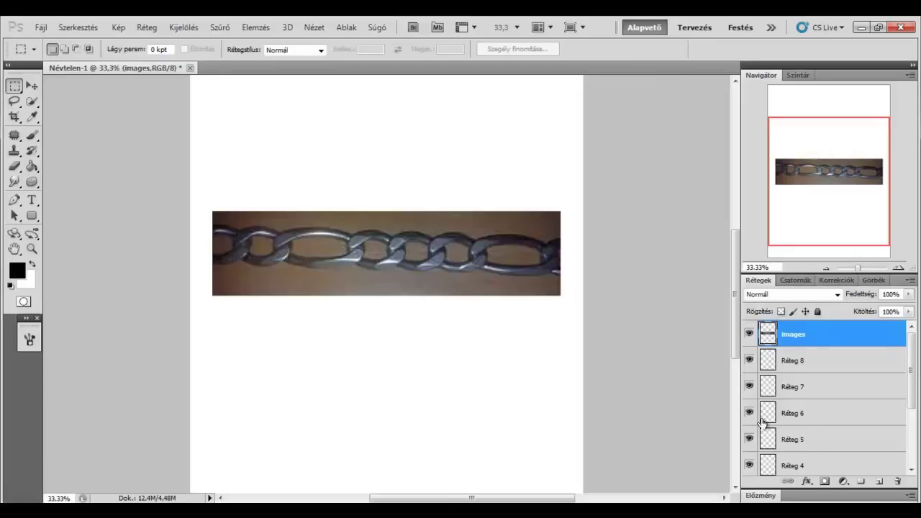
# Add a layer mask to the chain photo, paint over one link, and invert the mask
pyautogui.click(825, 481)
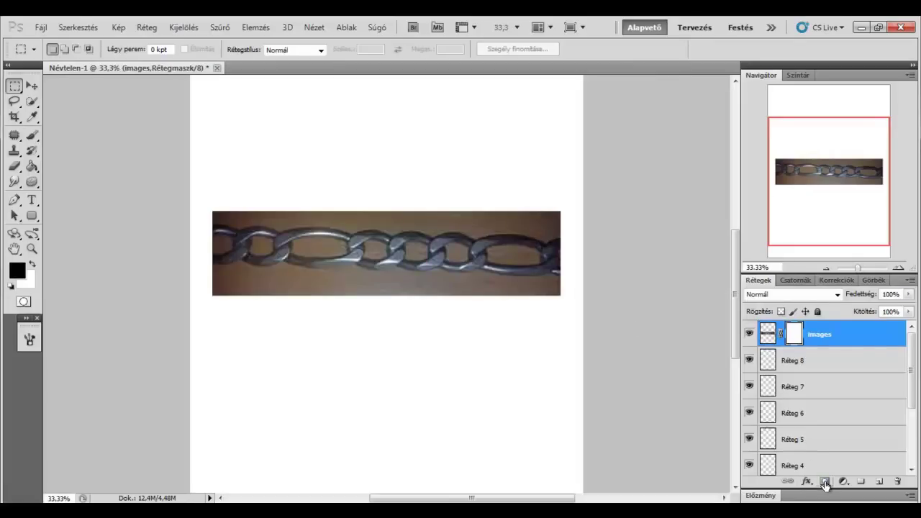
pyautogui.press('b')
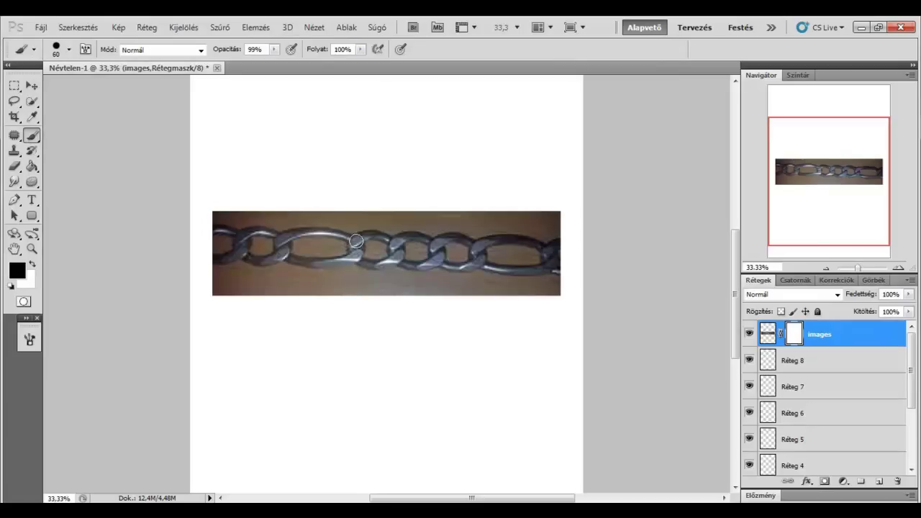
pyautogui.moveTo(355, 241)
pyautogui.mouseDown()
pyautogui.moveTo(368, 264)
pyautogui.moveTo(358, 248)
pyautogui.mouseUp()
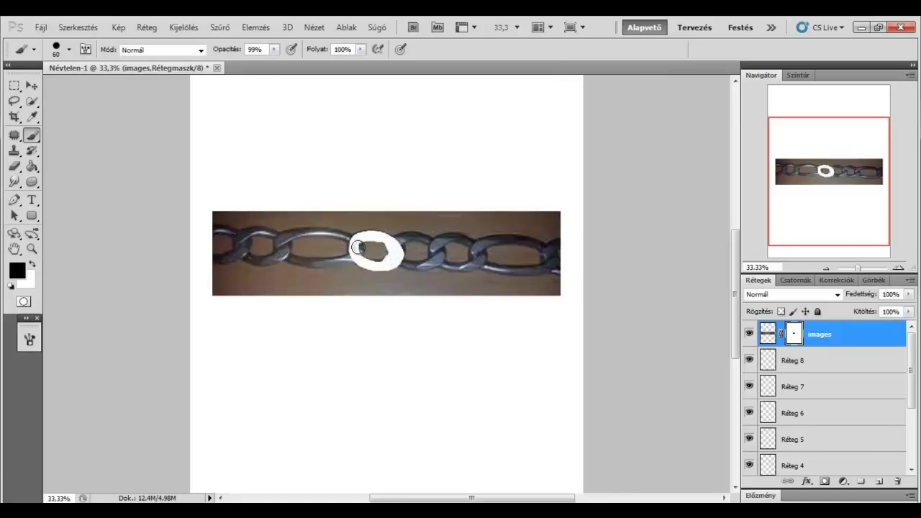
pyautogui.hotkey('ctrl', 'i')
pyautogui.hotkey('ctrl', 'i')
pyautogui.hotkey('ctrl', 'i')
# Zoom to 50% and clean up the isolated link's edges on the mask
pyautogui.press('m')
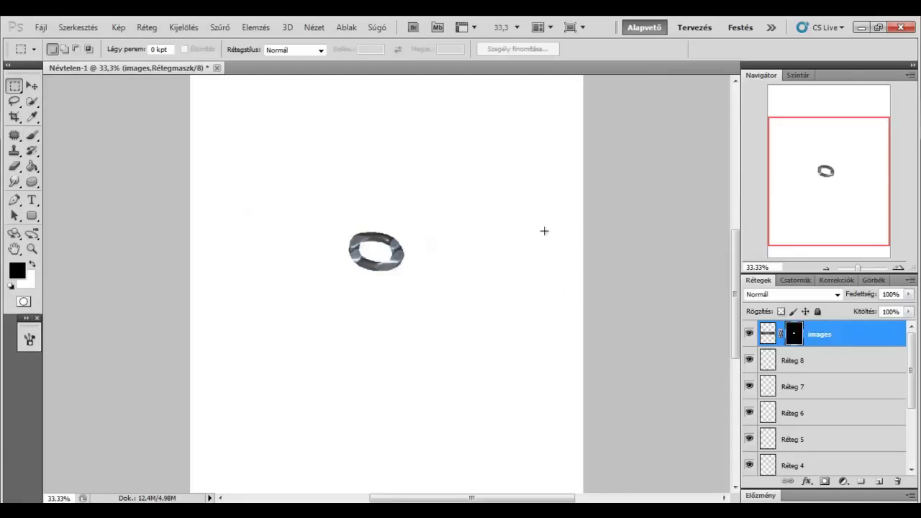
pyautogui.hotkey('ctrl', '+')
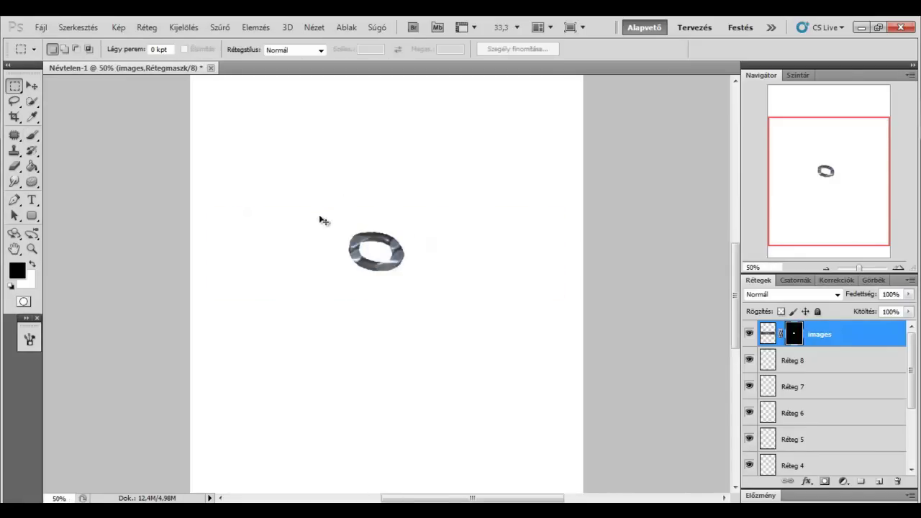
pyautogui.press('e')
pyautogui.moveTo(338, 213); pyautogui.dragTo(338, 218)
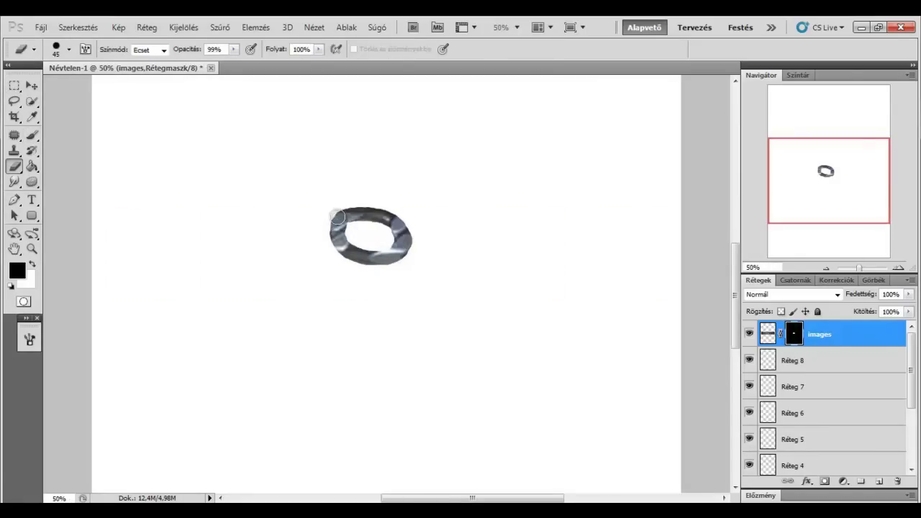
pyautogui.press('b')
pyautogui.press('x')
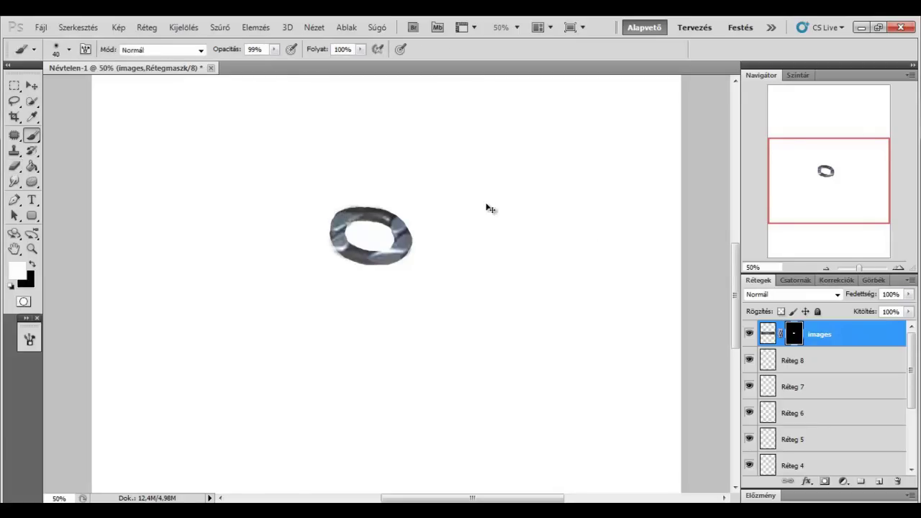
# Load the ring's mask as a selection and ready a black brush at size 175
pyautogui.keyDown('ctrl'); pyautogui.click(796, 339); pyautogui.keyUp('ctrl')
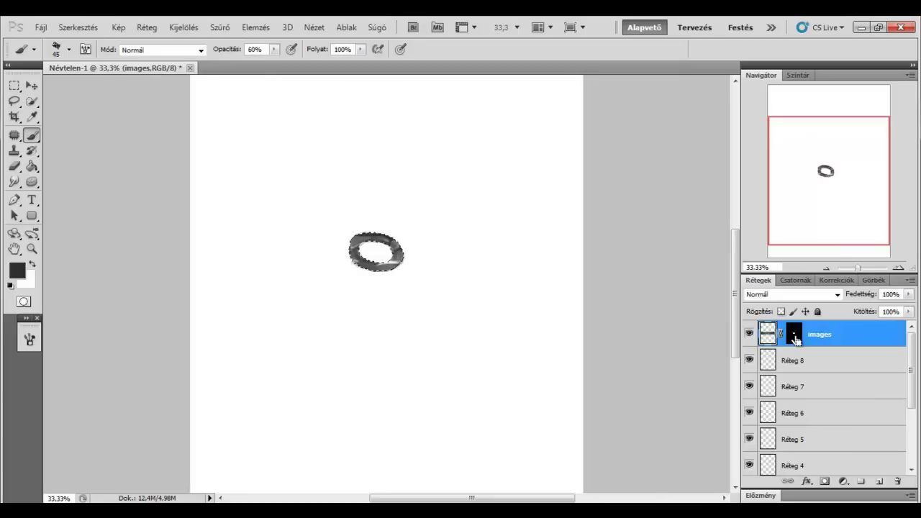
pyautogui.press('m')
pyautogui.hotkey('ctrl', 'd')
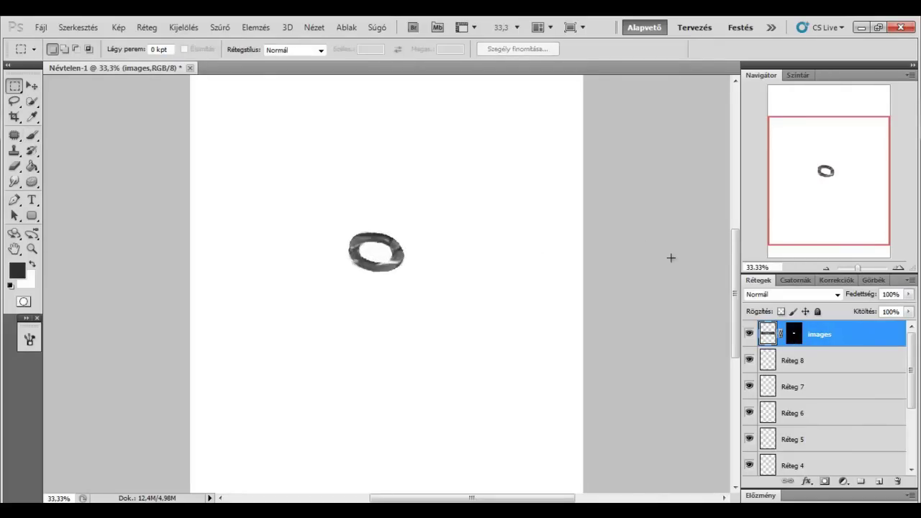
pyautogui.keyDown('ctrl'); pyautogui.click(795, 338); pyautogui.keyUp('ctrl')
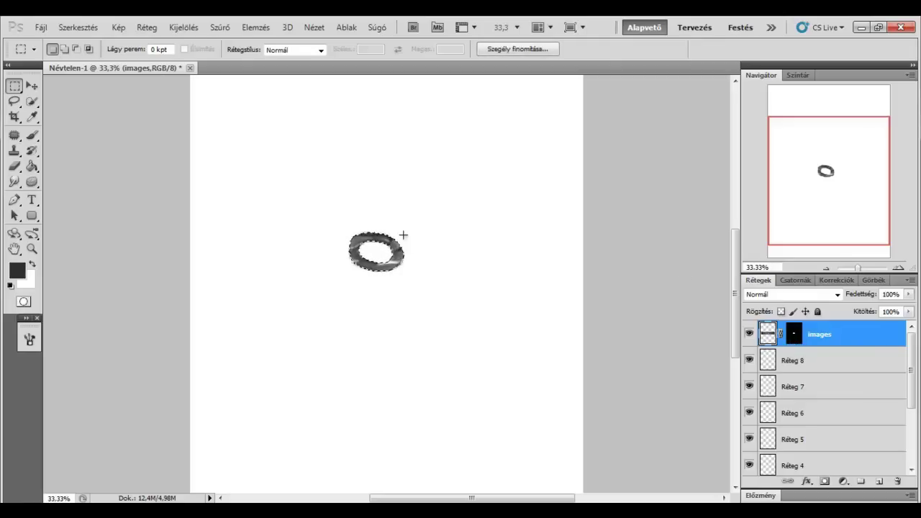
pyautogui.press('b')
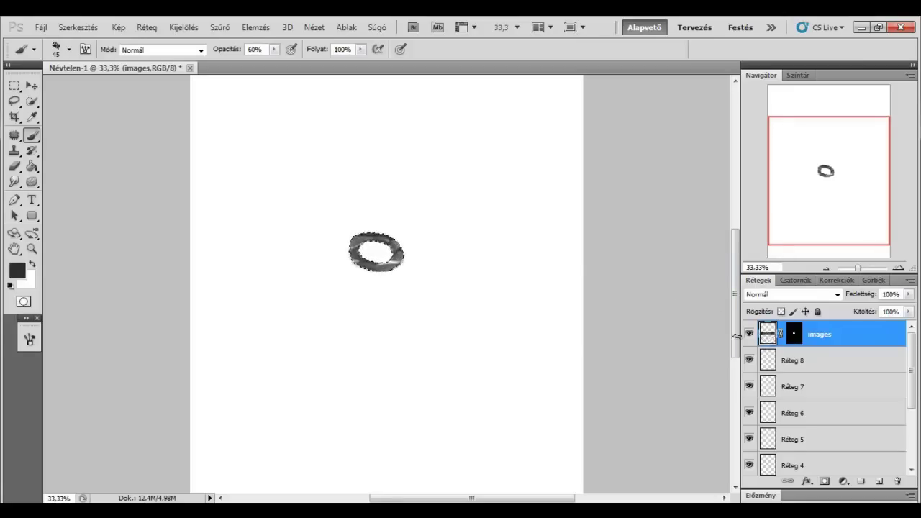
pyautogui.press('d')
pyautogui.press(']')
pyautogui.press(']')
pyautogui.press(']')
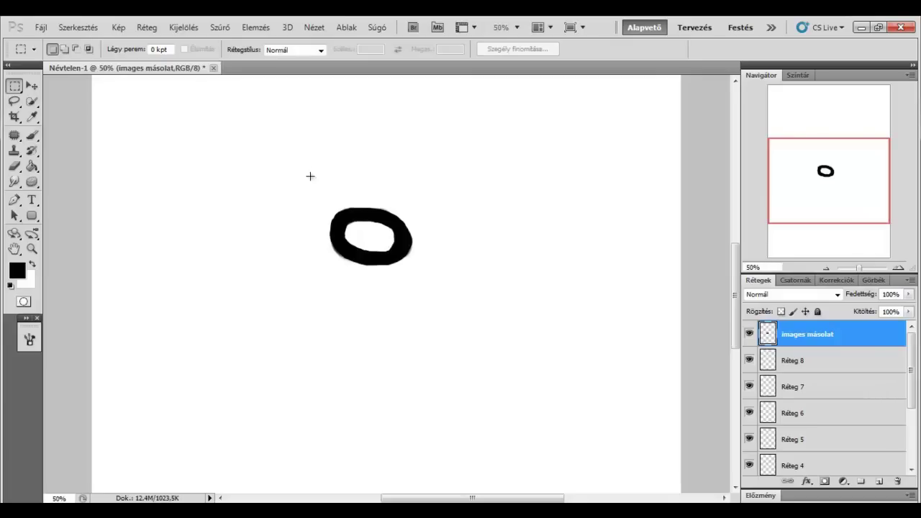
# Try warping the ring in Filter > Liquify, then undo and leave it
pyautogui.click(221, 28)
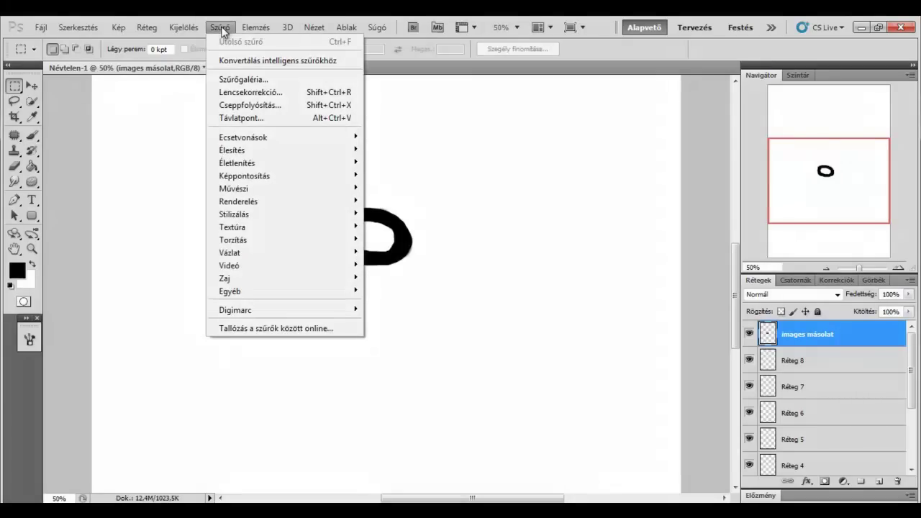
pyautogui.click(266, 103)
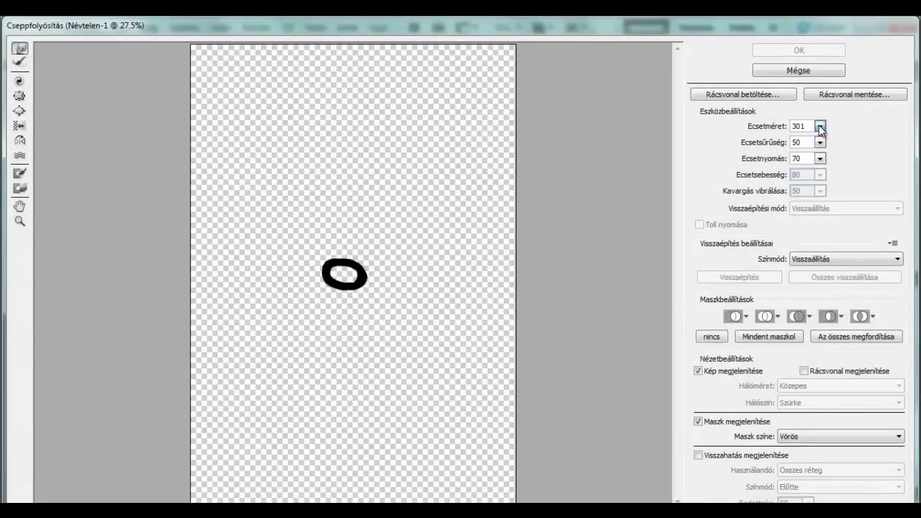
pyautogui.click(819, 127)
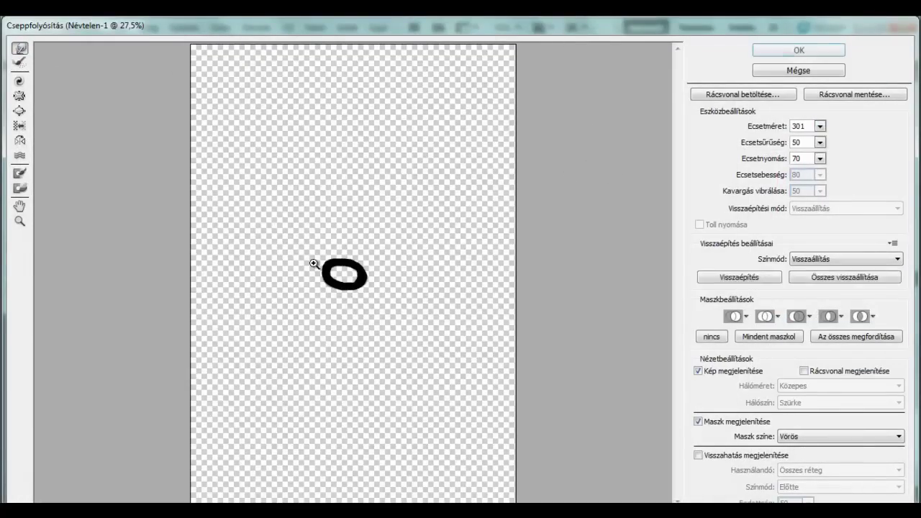
pyautogui.hotkey('ctrl', '+')
pyautogui.moveTo(302, 269)
pyautogui.mouseDown()
pyautogui.moveTo(362, 294)
pyautogui.moveTo(366, 247)
pyautogui.moveTo(329, 247)
pyautogui.moveTo(360, 289)
pyautogui.mouseUp()
pyautogui.hotkey('ctrl', 'z')
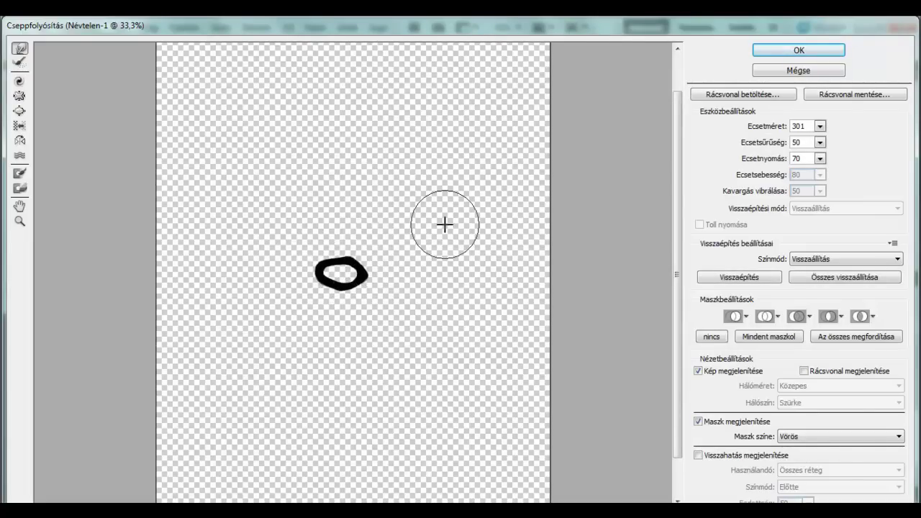
pyautogui.press('Return')
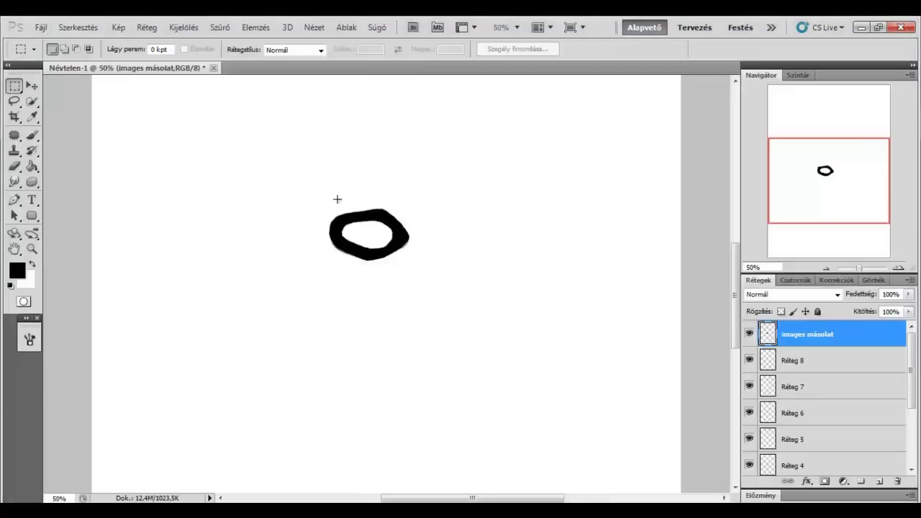
# Save the marqueed ring as brush preset 'Mintából vett ecset 2' and delete the copy layer
pyautogui.moveTo(308, 176); pyautogui.dragTo(456, 271)
pyautogui.moveTo(413, 247); pyautogui.dragTo(400, 256)
pyautogui.click(66, 27)
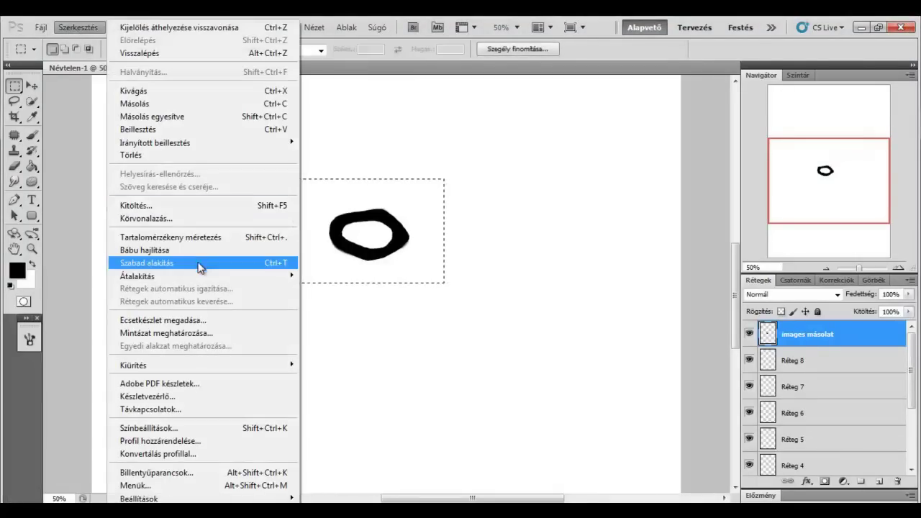
pyautogui.click(229, 323)
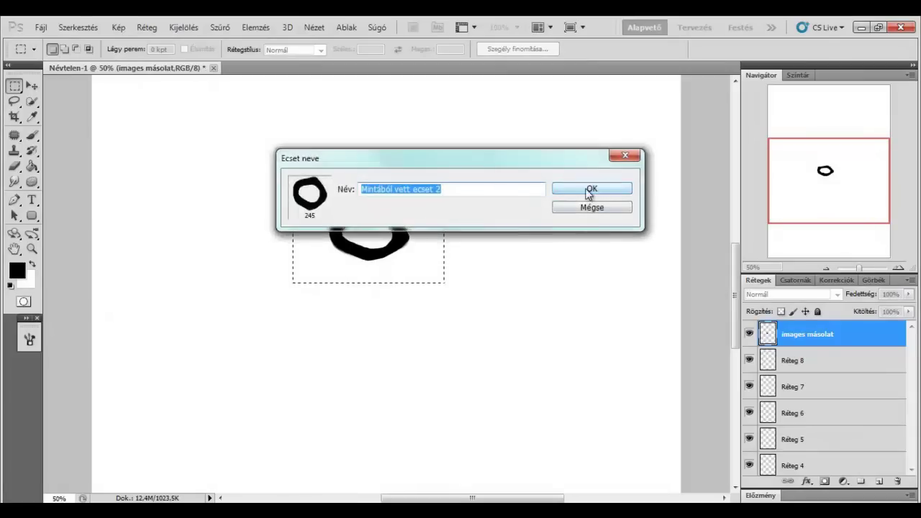
pyautogui.click(590, 190)
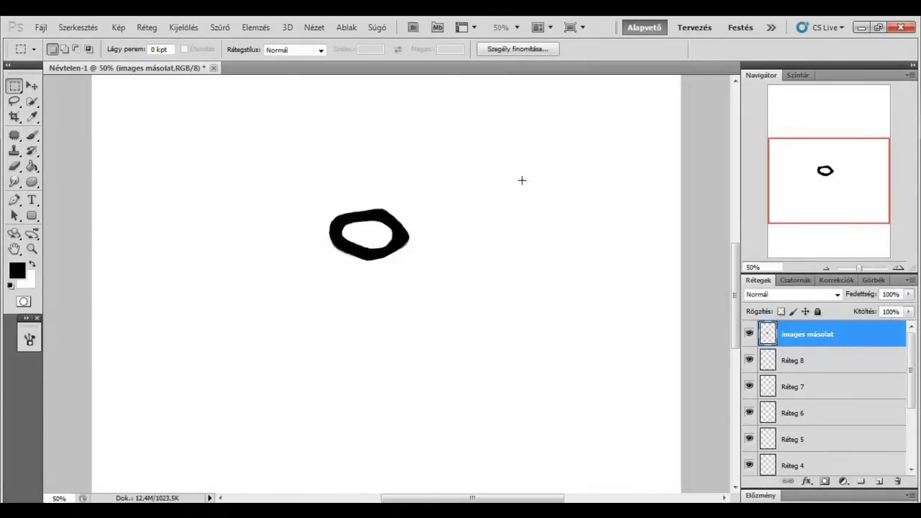
pyautogui.hotkey('ctrl', 'd')
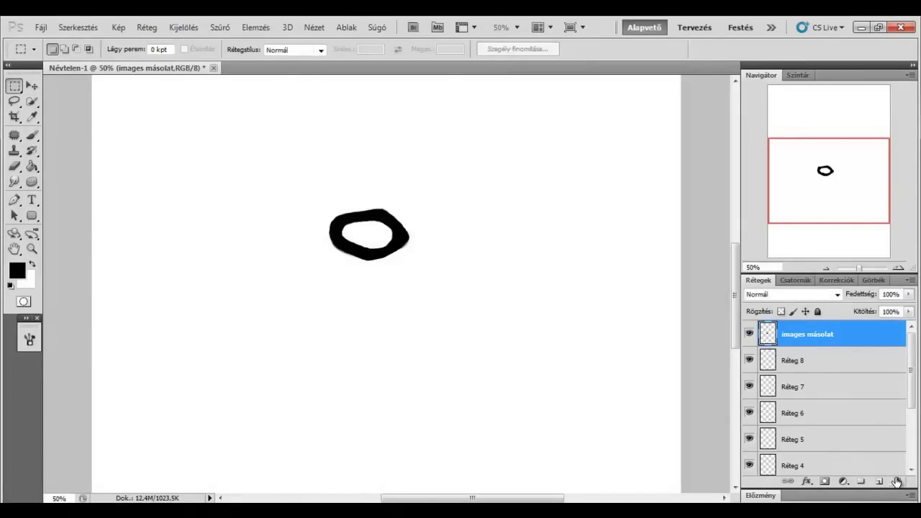
pyautogui.click(897, 481)
# Zoom out and pick the new 245-pixel ring brush
pyautogui.hotkey('ctrl', '-')
pyautogui.press('b')
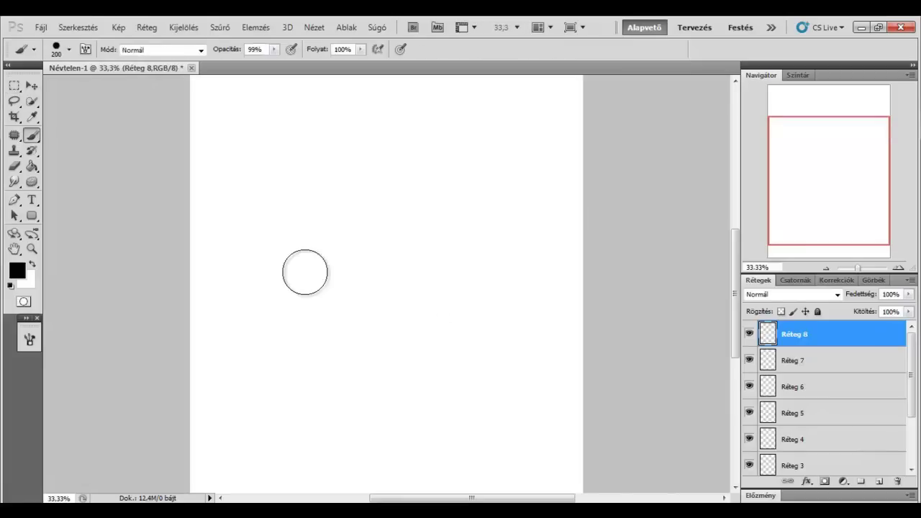
pyautogui.rightClick(305, 272)
pyautogui.click(520, 469)
pyautogui.click(95, 243)
# Set Shape Dynamics angle control to Direction at size 175, and test a stroke
pyautogui.click(30, 340)
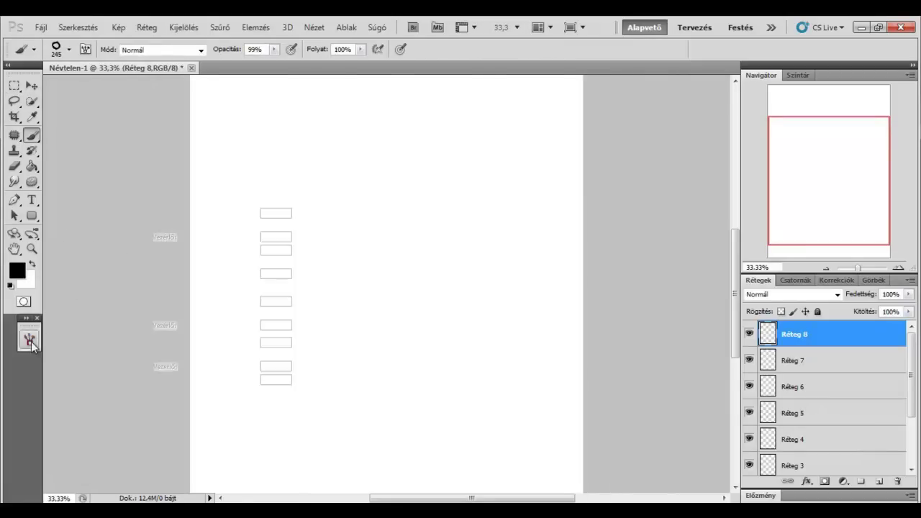
pyautogui.click(83, 247)
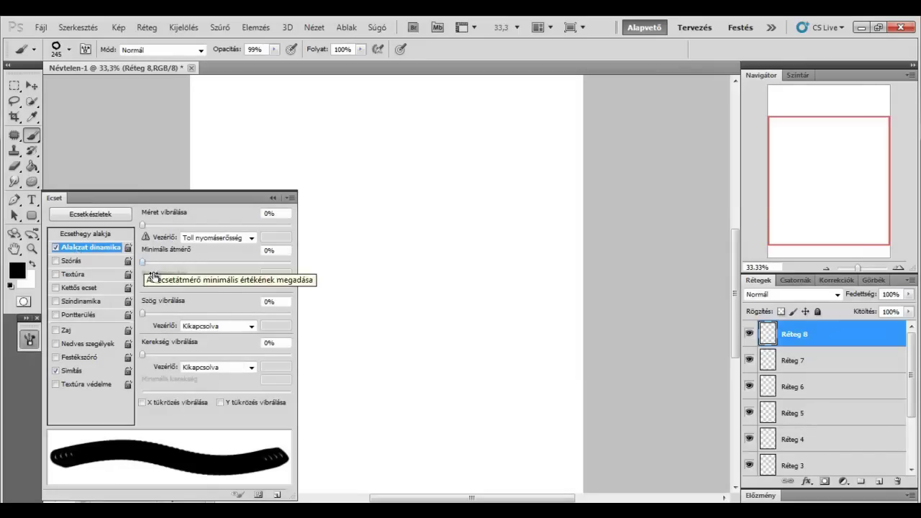
pyautogui.click(204, 326)
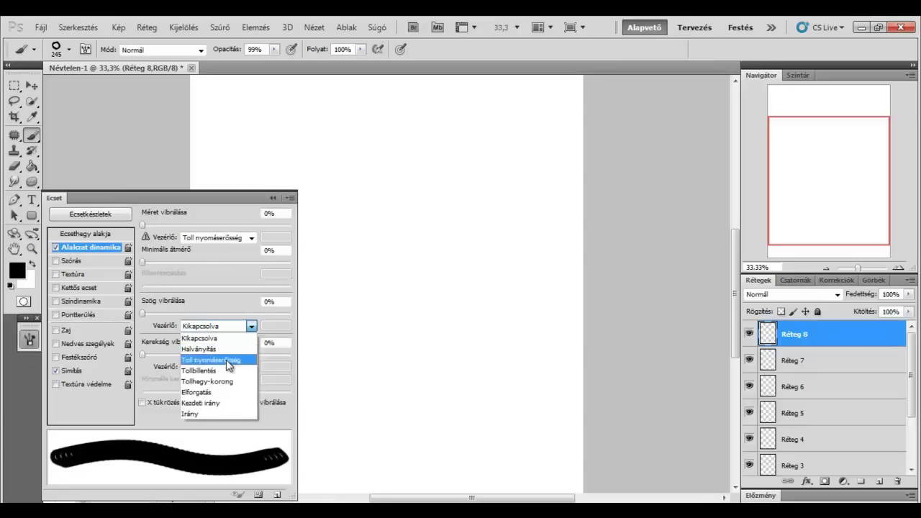
pyautogui.click(213, 413)
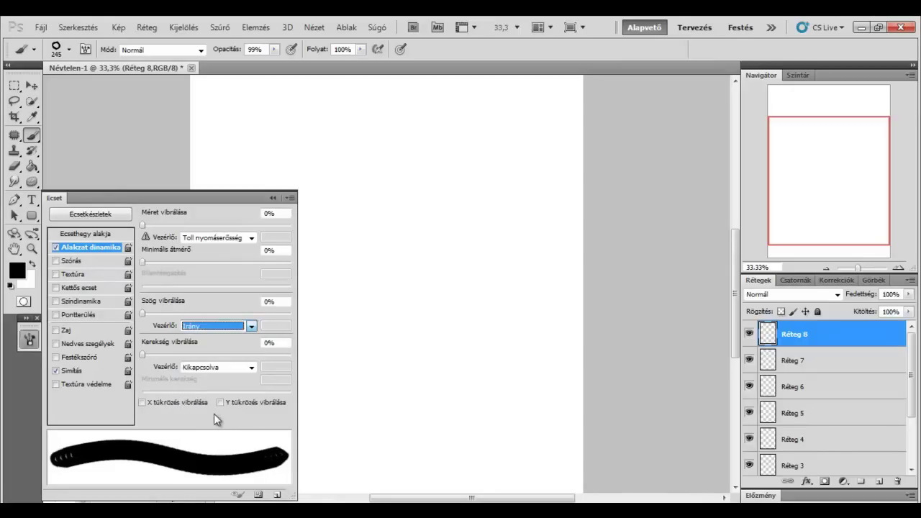
pyautogui.press('[')
pyautogui.press('[')
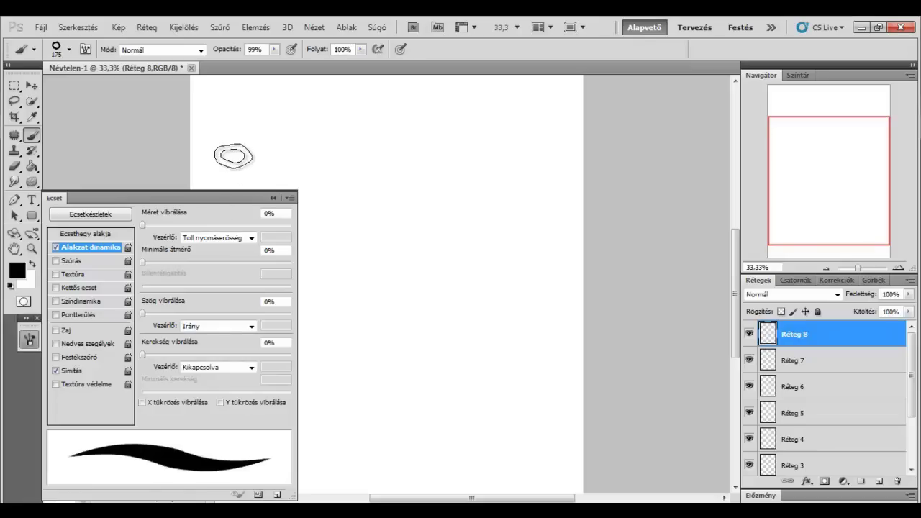
pyautogui.moveTo(229, 161)
pyautogui.mouseDown()
pyautogui.moveTo(392, 128)
pyautogui.moveTo(447, 289)
pyautogui.moveTo(493, 328)
pyautogui.mouseUp()
pyautogui.hotkey('ctrl', 'z')
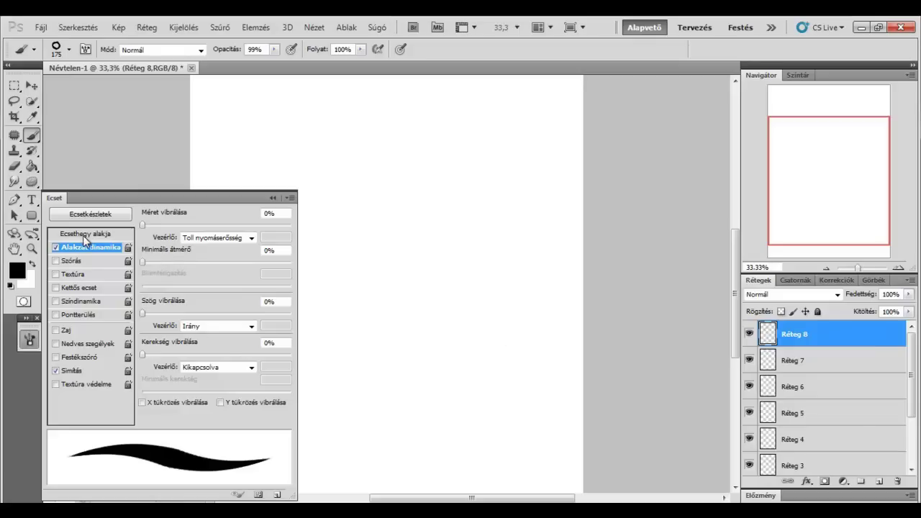
# Raise the brush tip spacing and paint a chain of rings across the canvas
pyautogui.click(83, 236)
pyautogui.moveTo(167, 398); pyautogui.dragTo(228, 395)
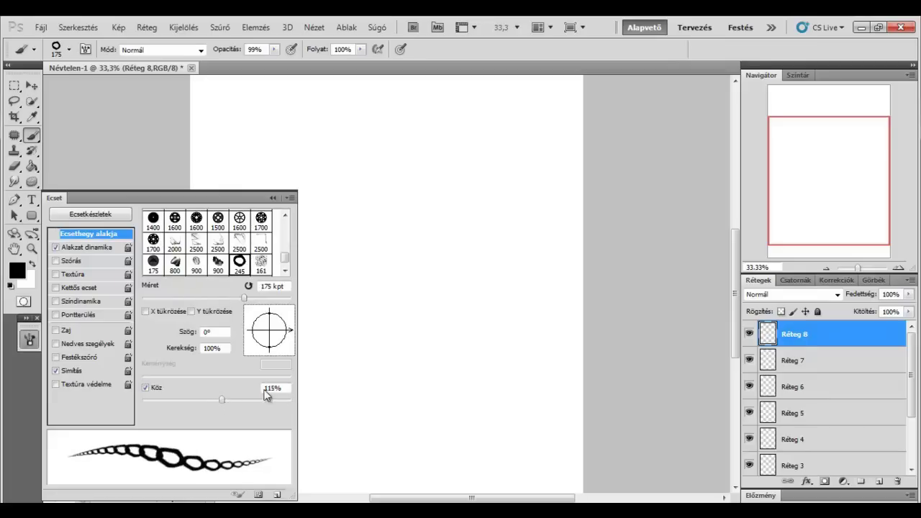
pyautogui.moveTo(242, 153)
pyautogui.mouseDown()
pyautogui.moveTo(309, 126)
pyautogui.moveTo(365, 130)
pyautogui.moveTo(407, 263)
pyautogui.moveTo(494, 206)
pyautogui.moveTo(501, 188)
pyautogui.mouseUp()
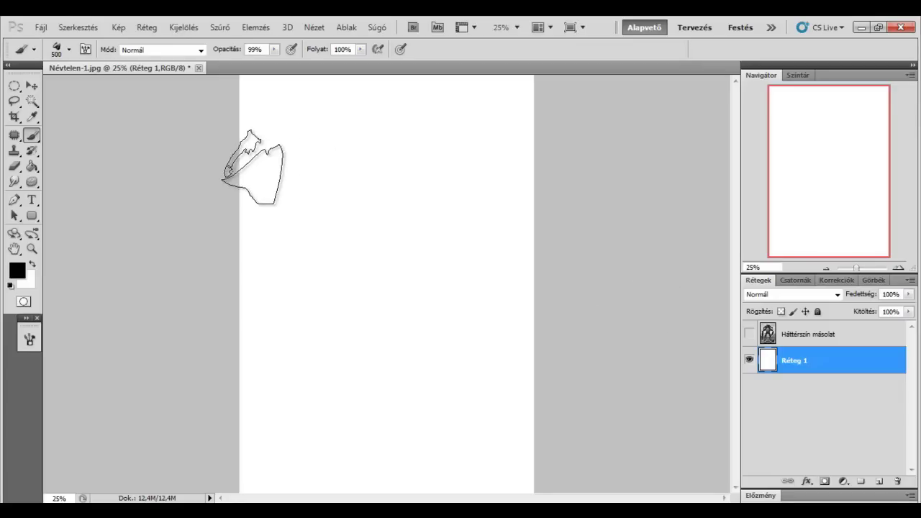
# Show and select the robot illustration layer, then stamp test dabs at sizes 900 and 800
pyautogui.click(749, 333)
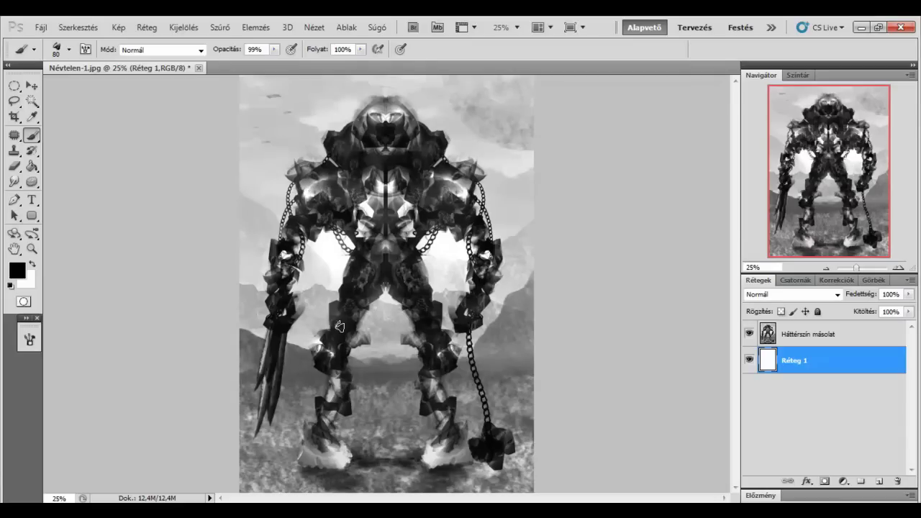
pyautogui.hotkey('alt', ']')
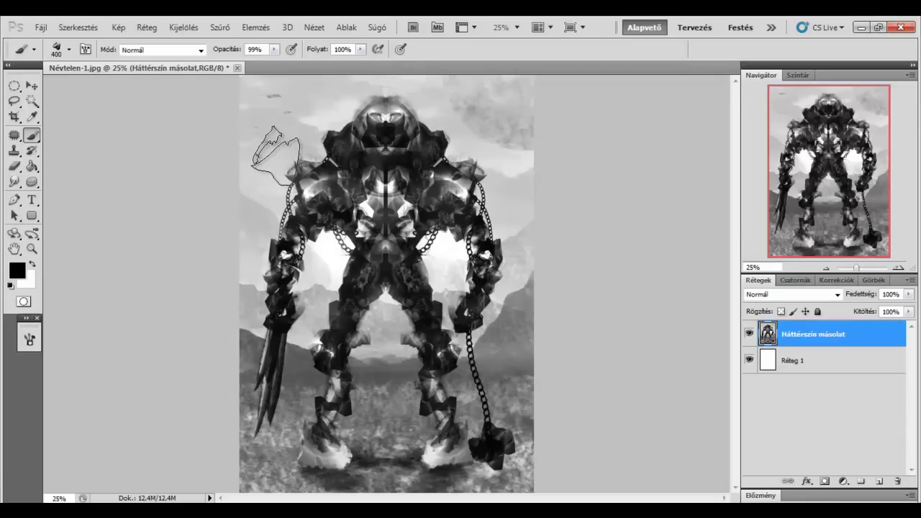
pyautogui.press(']')
pyautogui.press(']')
pyautogui.press(']')
# Paint and undo a dark cloud band behind the robot's head at size 700, then shrink to 70
pyautogui.press(']')
pyautogui.press(']')
pyautogui.click(270, 272)
pyautogui.press('[')
pyautogui.click(392, 432)
pyautogui.hotkey('ctrl', 'z')
pyautogui.press(']')
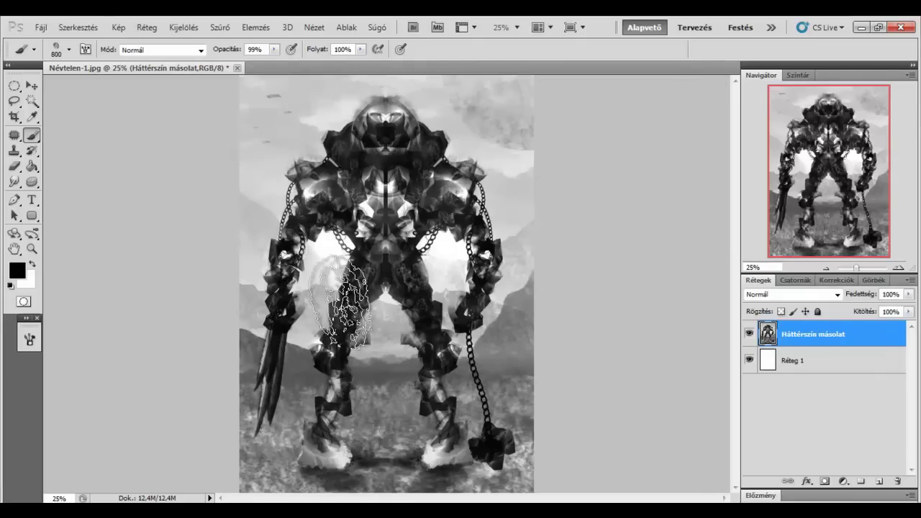
pyautogui.press('[')
pyautogui.press('[')
pyautogui.moveTo(277, 115)
pyautogui.mouseDown()
pyautogui.moveTo(338, 121)
pyautogui.moveTo(423, 154)
pyautogui.mouseUp()
pyautogui.hotkey('ctrl', 'z')
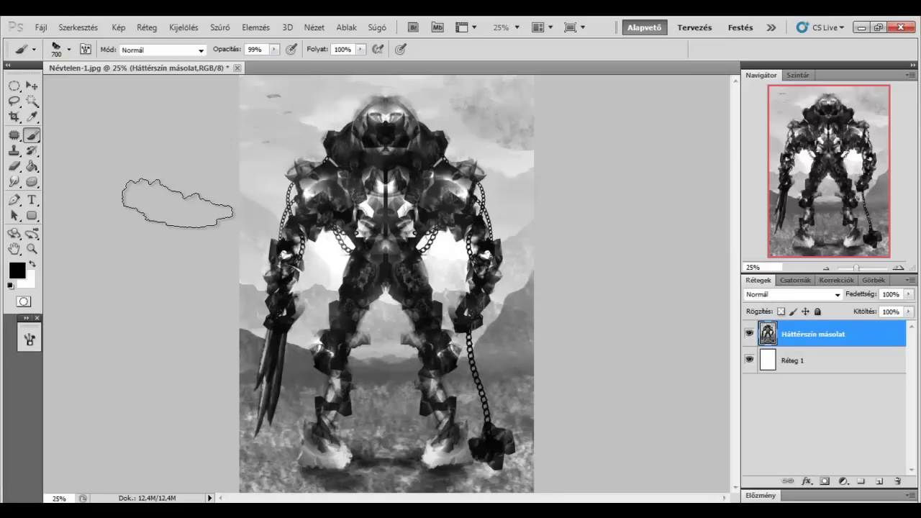
pyautogui.press('[')
pyautogui.press('[')
pyautogui.press('[')
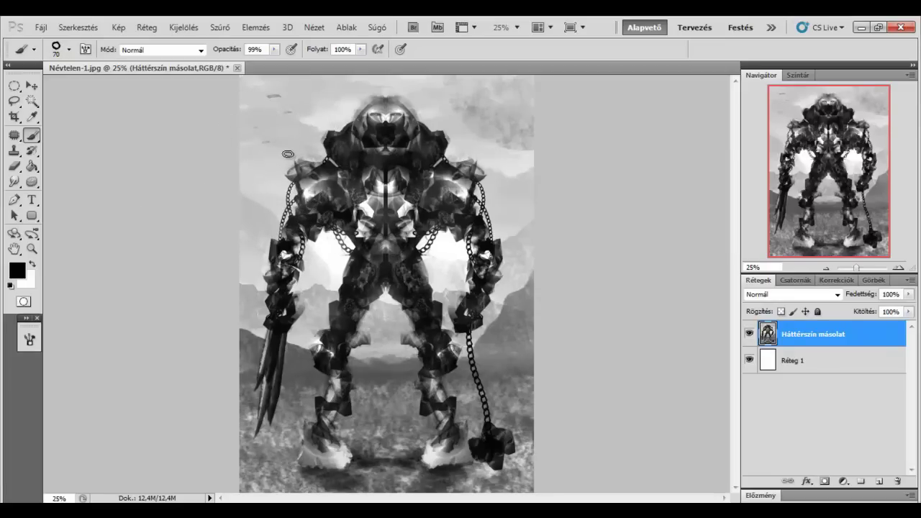